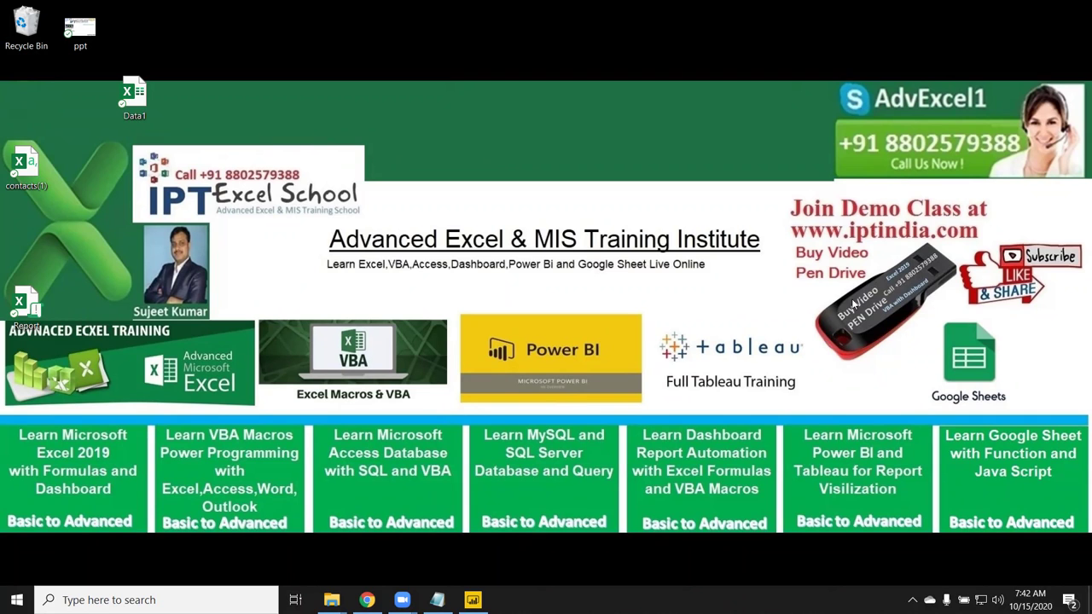
- Restore the Power BI Desktop window from the taskbar, showing the blank Untitled report
click(473, 600)
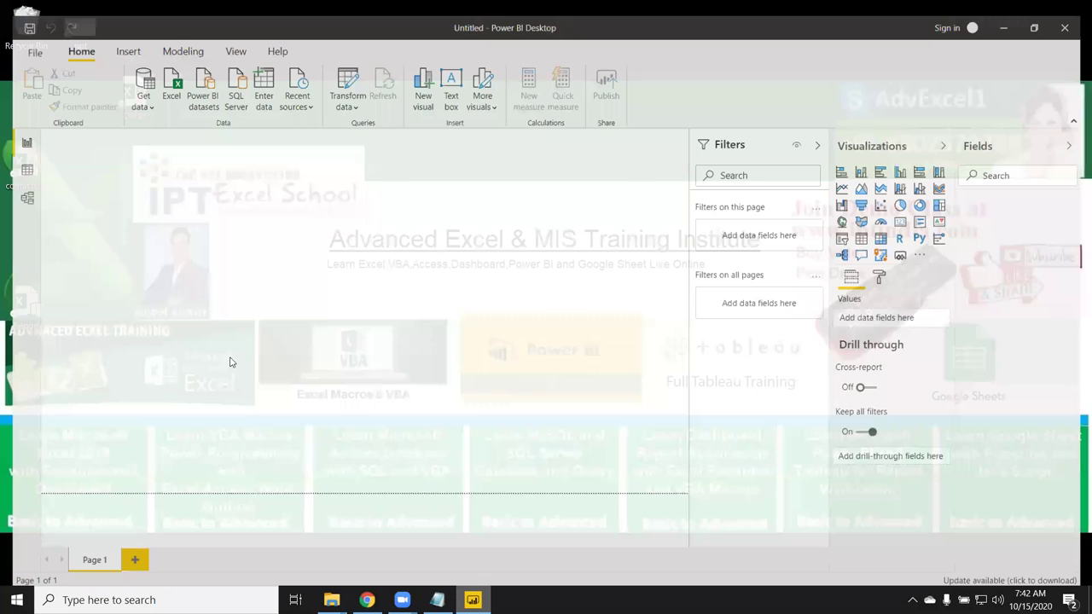
click(154, 73)
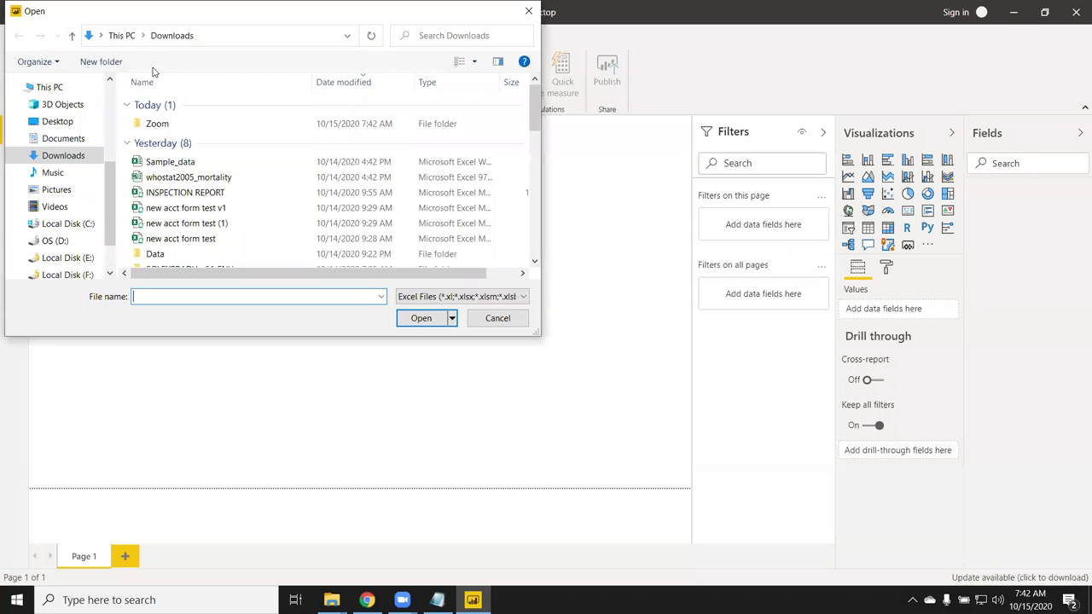
click(68, 243)
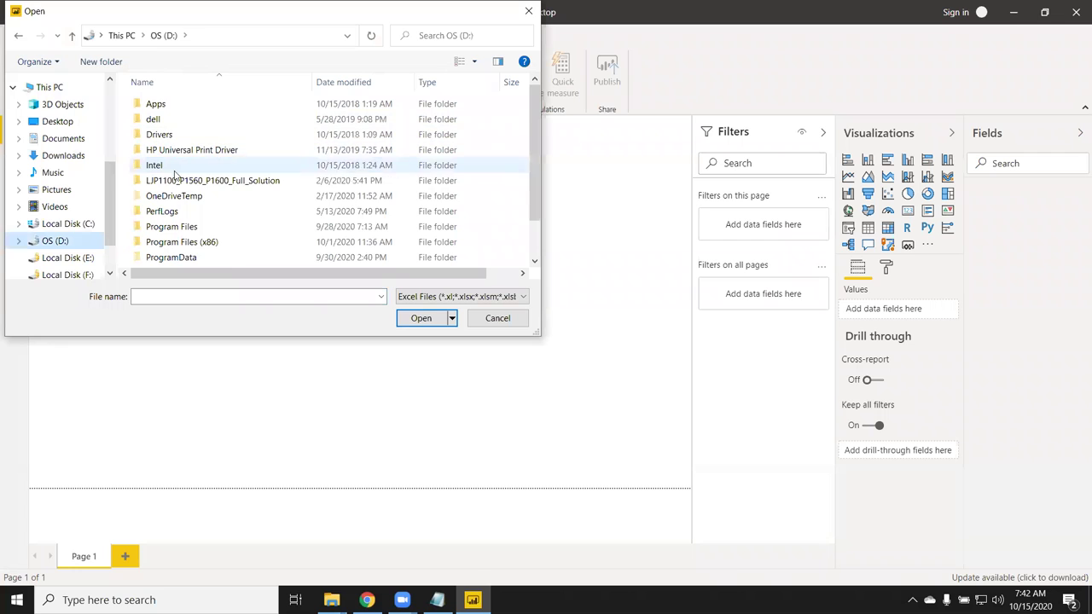
scroll(189, 243, down, 1)
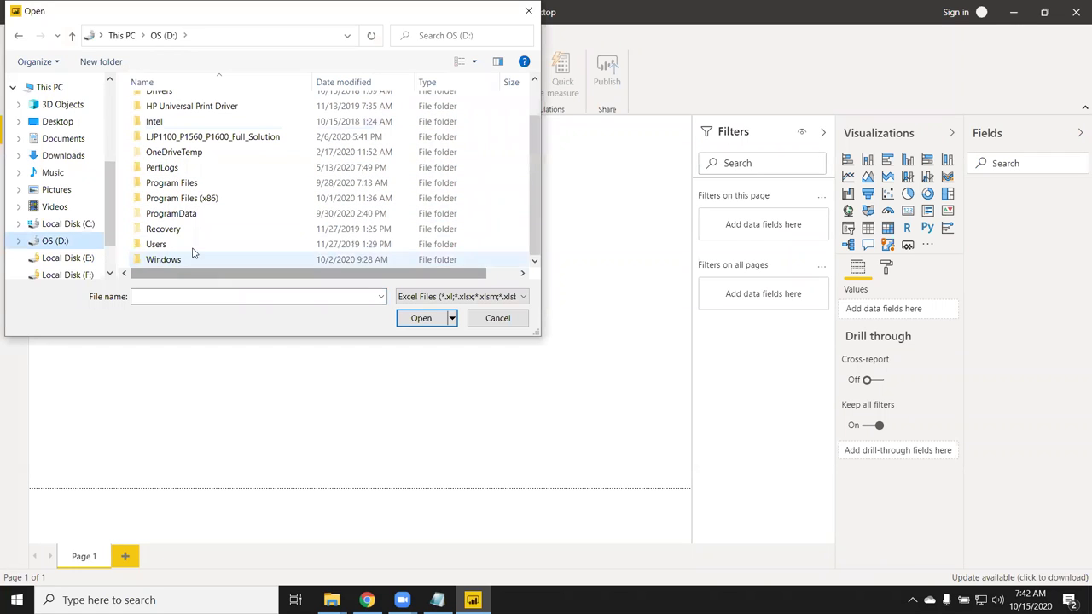
double_click(189, 246)
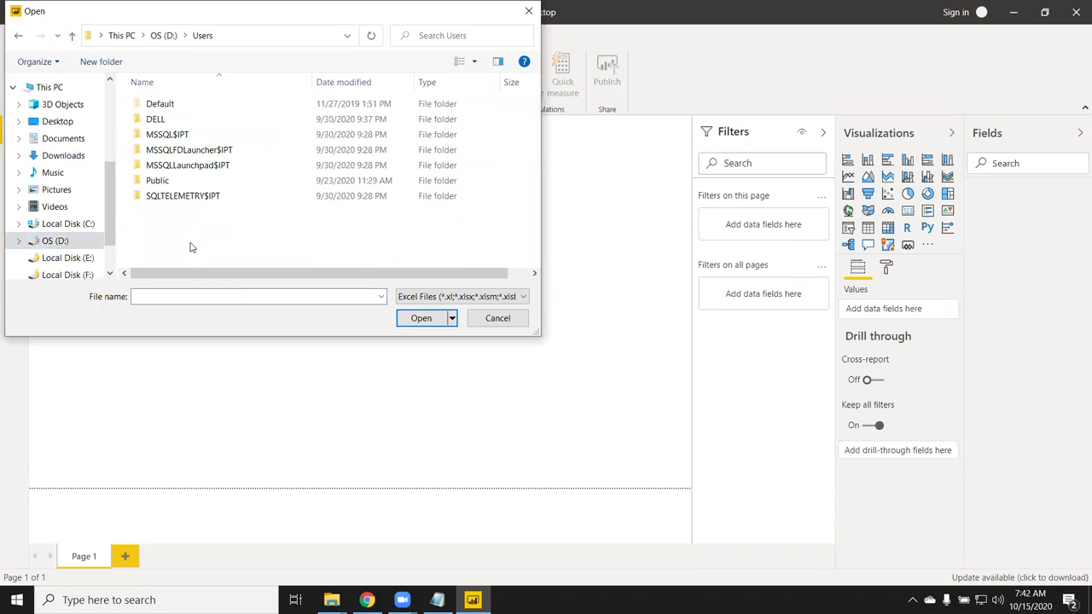
double_click(152, 120)
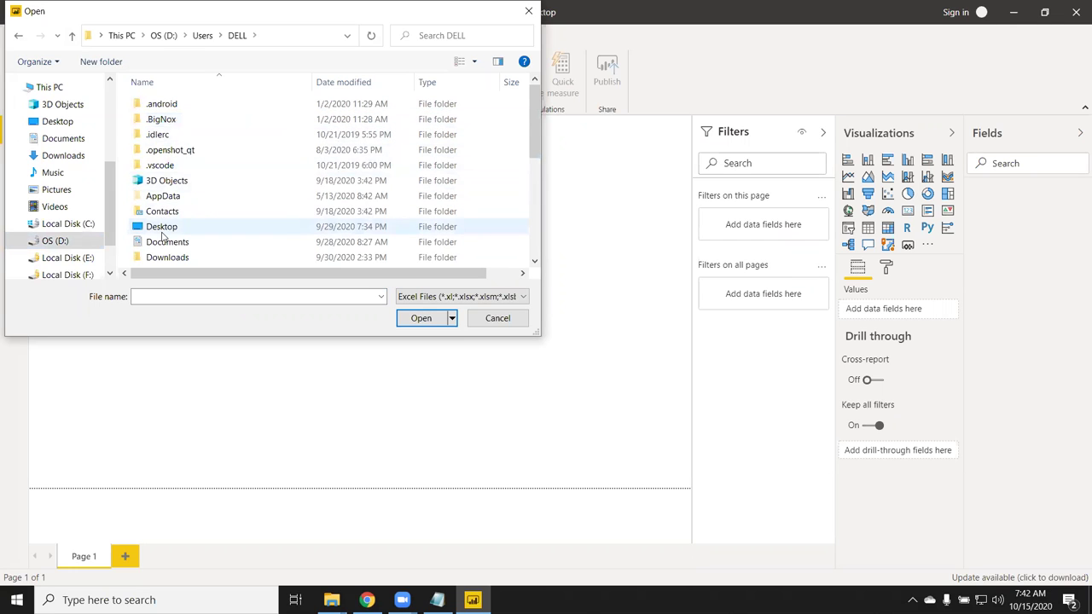
click(167, 226)
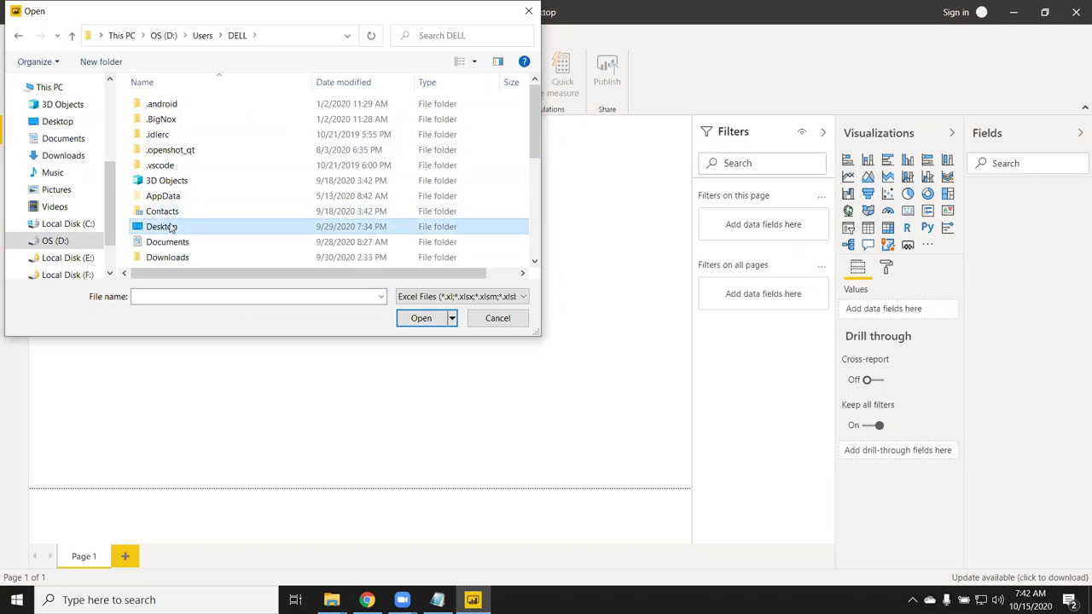
double_click(167, 226)
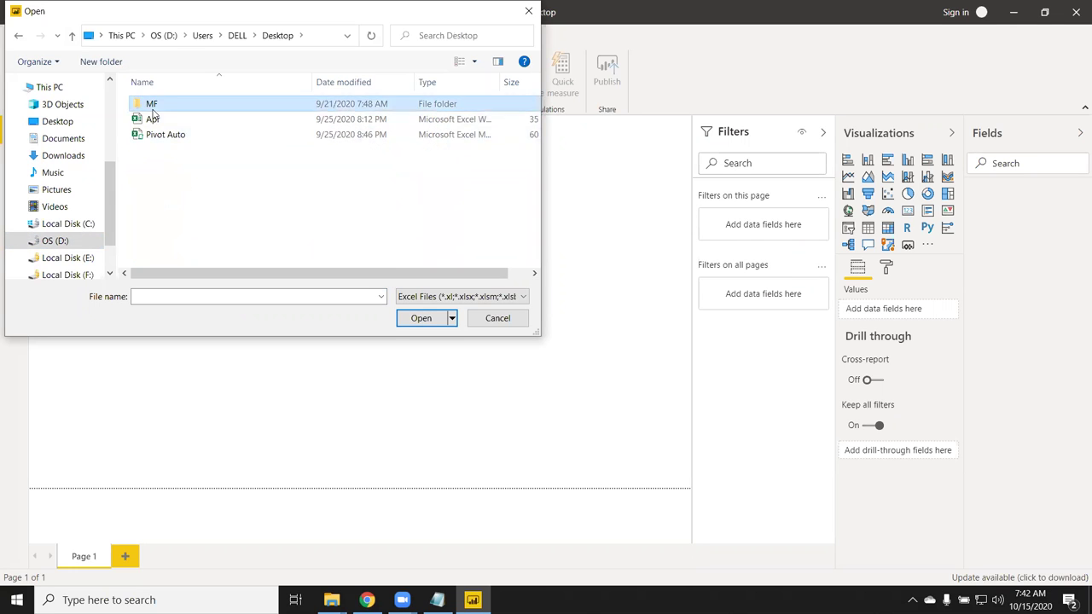
double_click(155, 104)
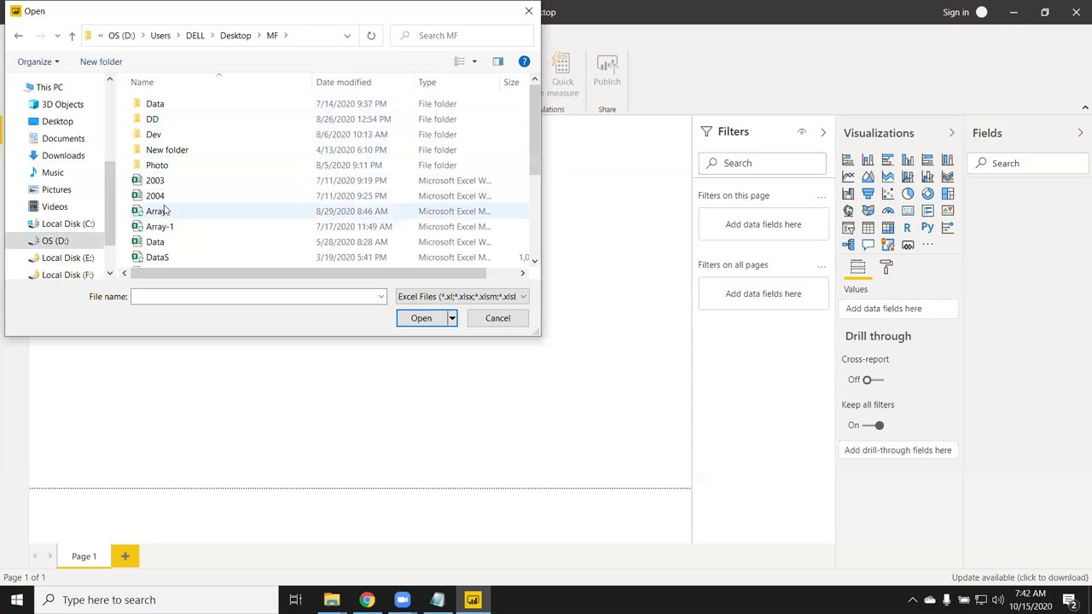
scroll(167, 209, down, 3)
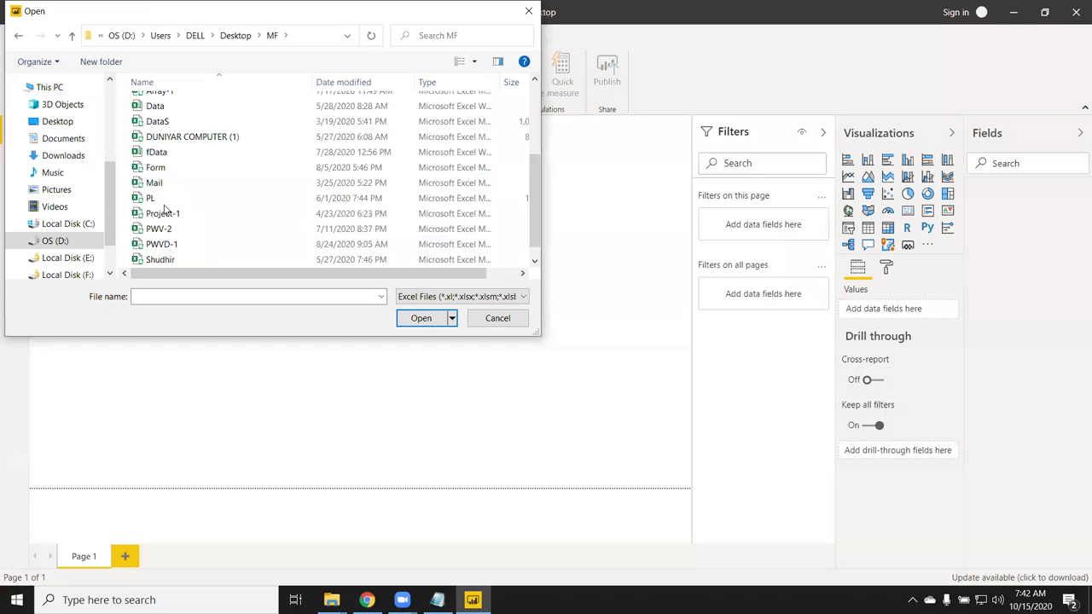
scroll(166, 209, down, 1)
scroll(211, 219, up, 3)
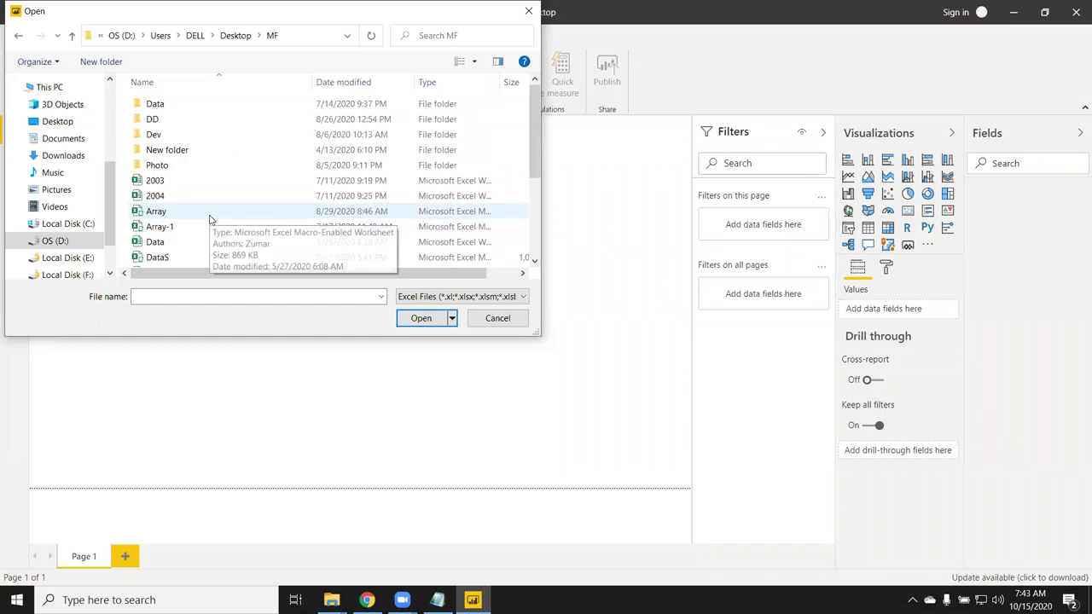
- Close the open file dialog and start a Text/CSV import from Get data
key(Escape)
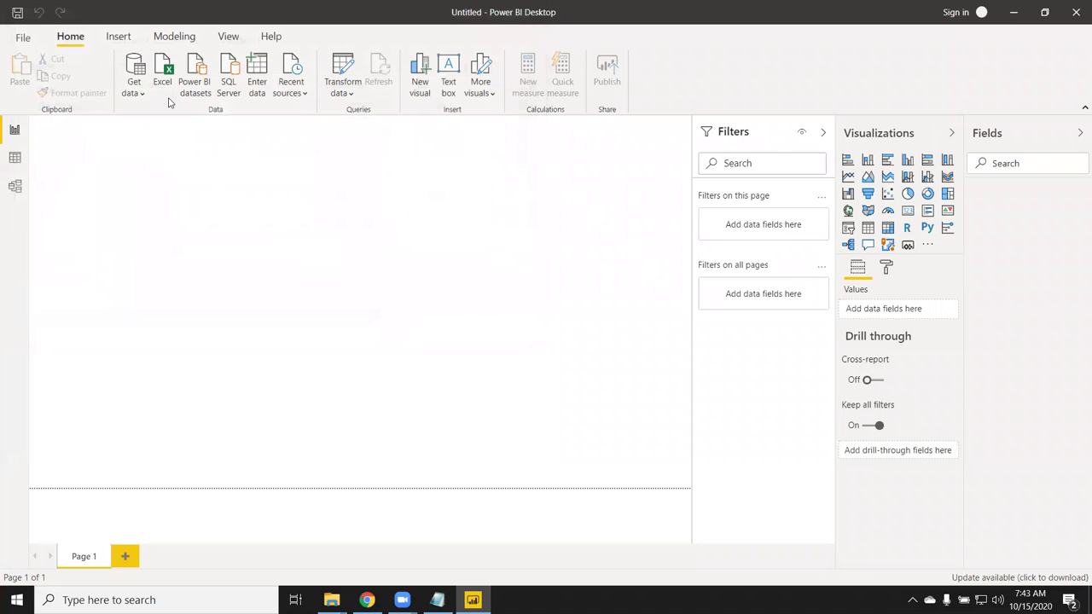
click(143, 93)
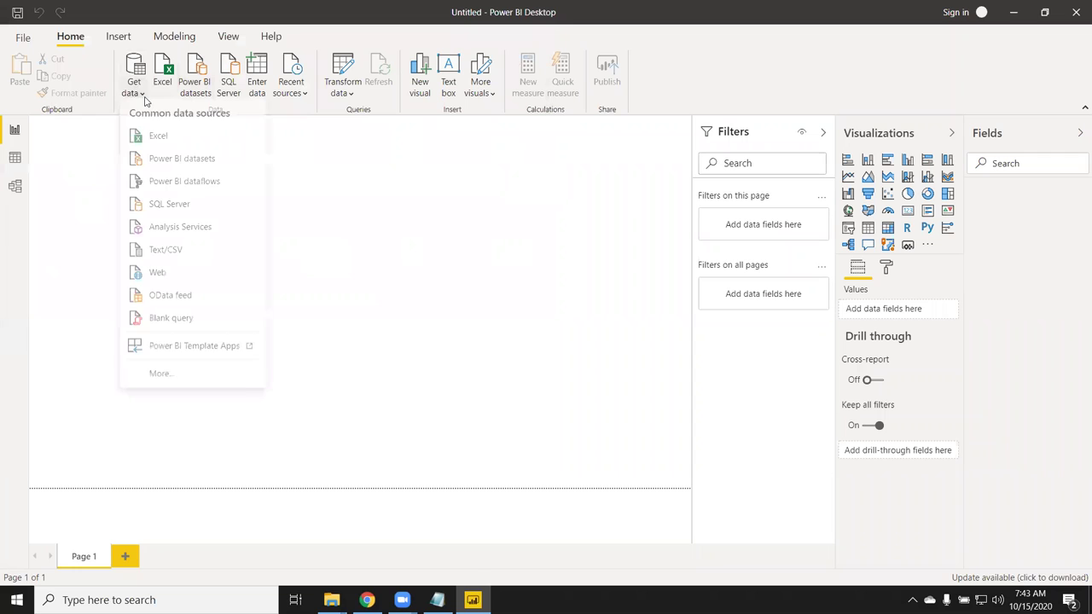
click(175, 254)
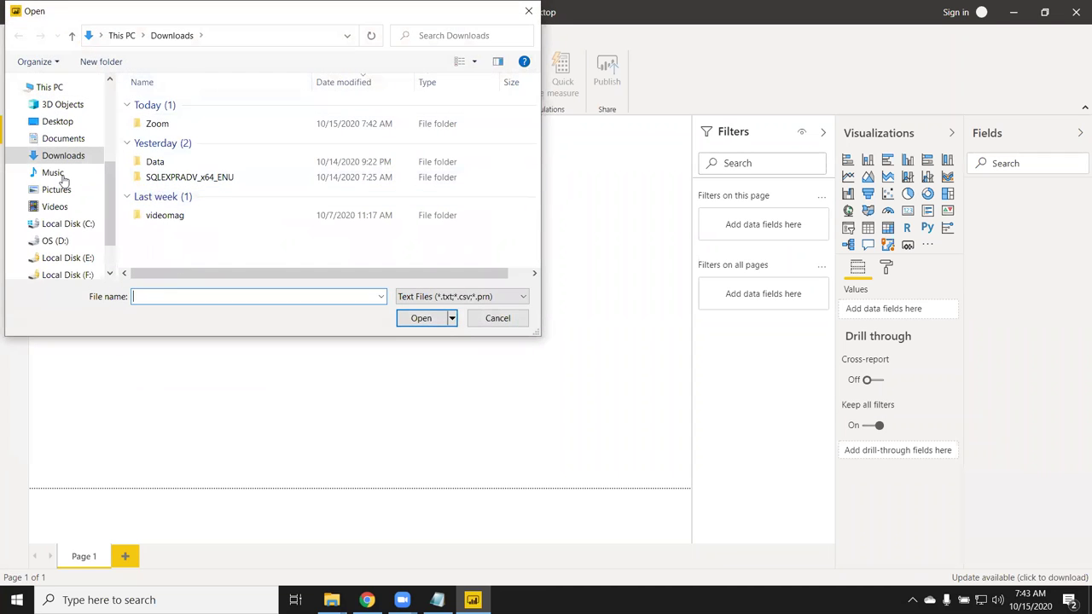
- Browse to D:\Users\DELL\Desktop\MF and open the FLOC text file
click(55, 241)
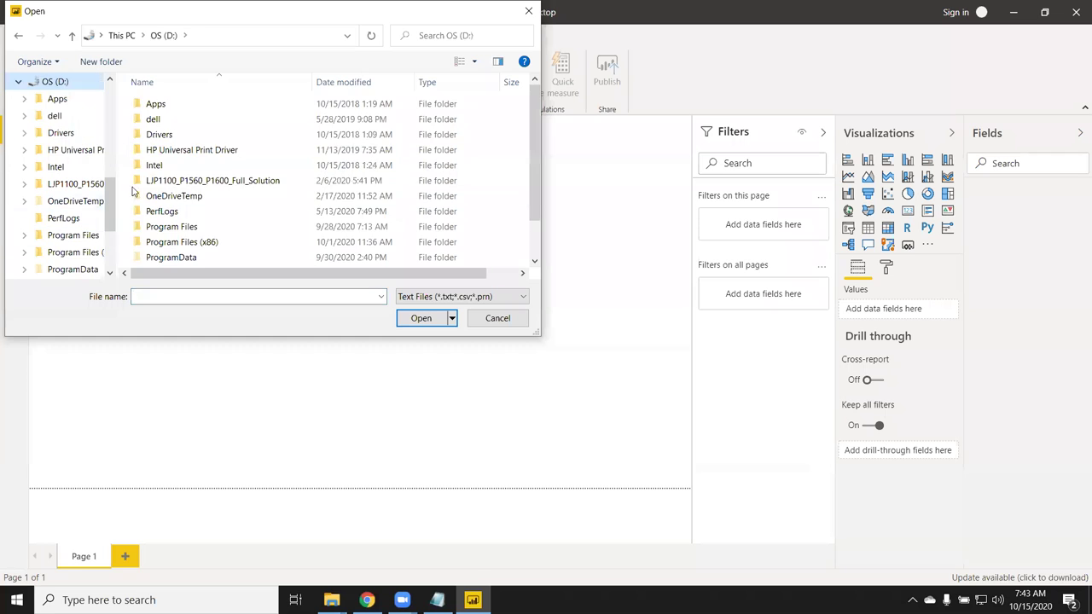
double_click(145, 124)
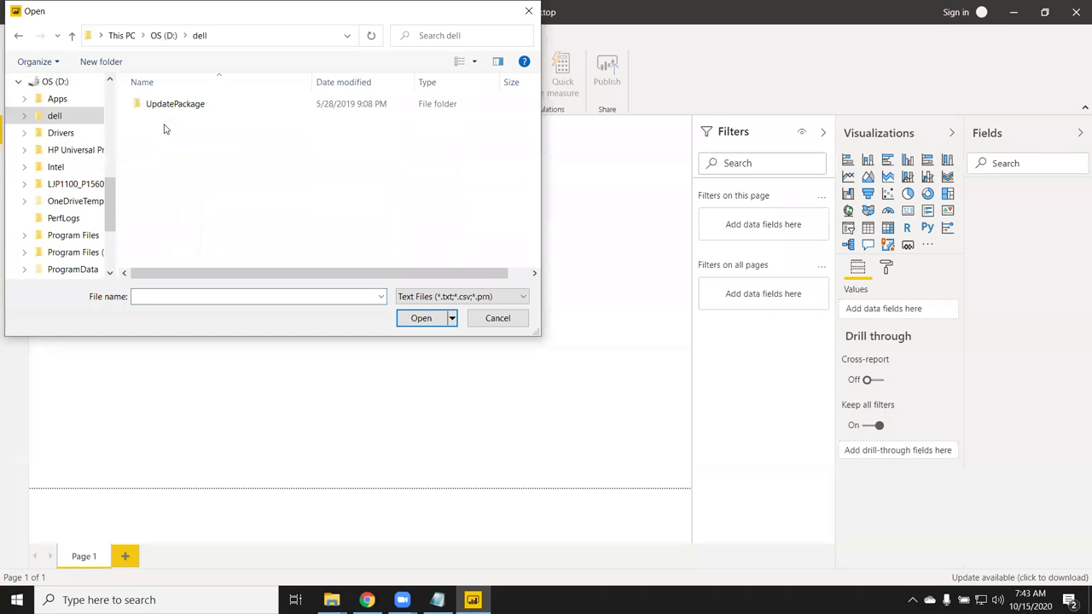
click(18, 35)
scroll(170, 234, down, 2)
double_click(166, 245)
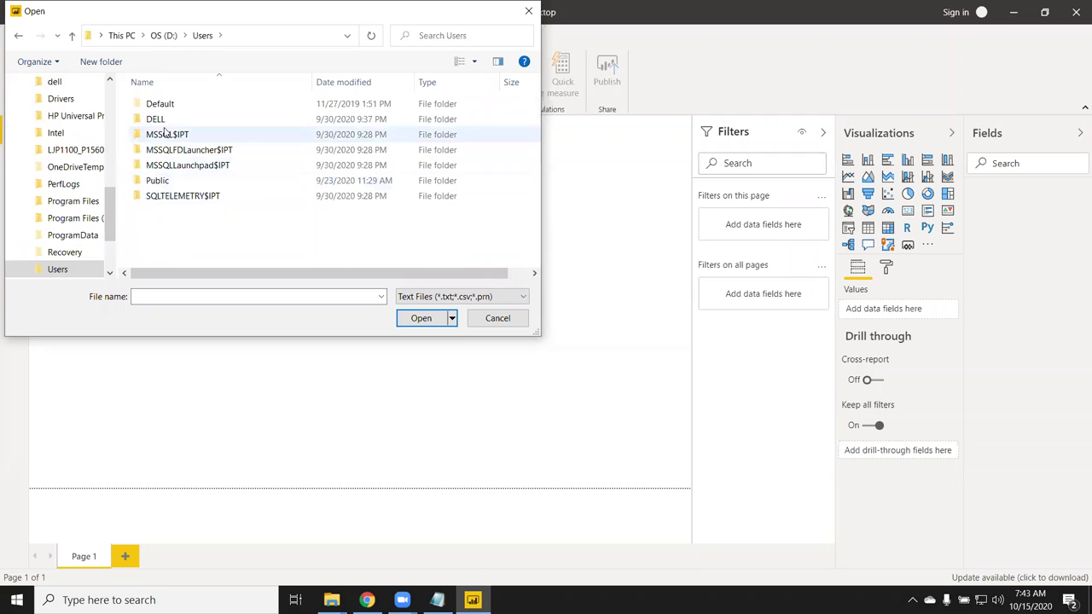
double_click(162, 119)
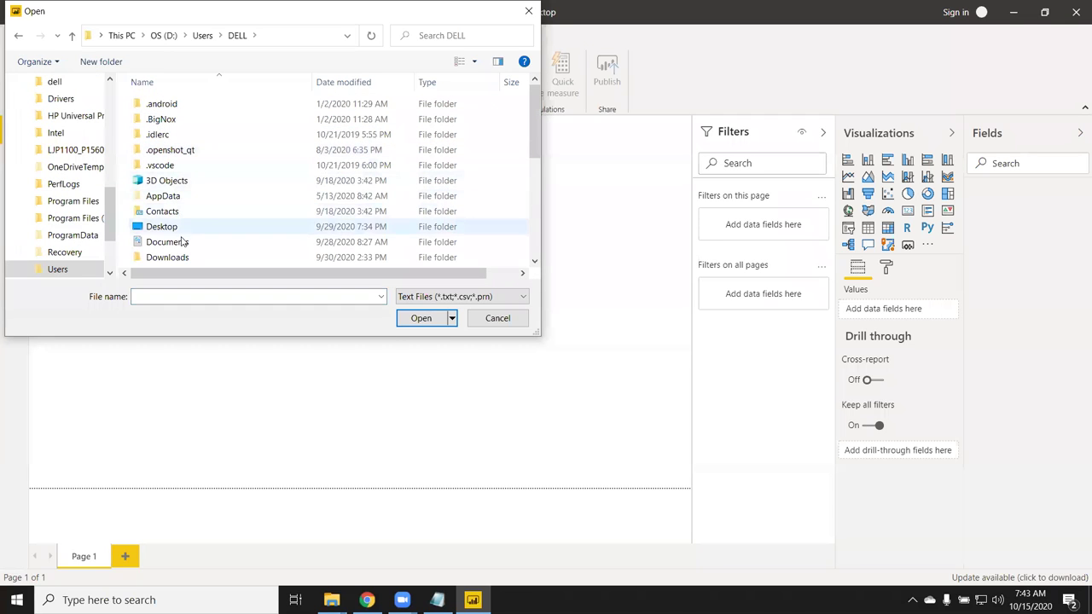
double_click(171, 228)
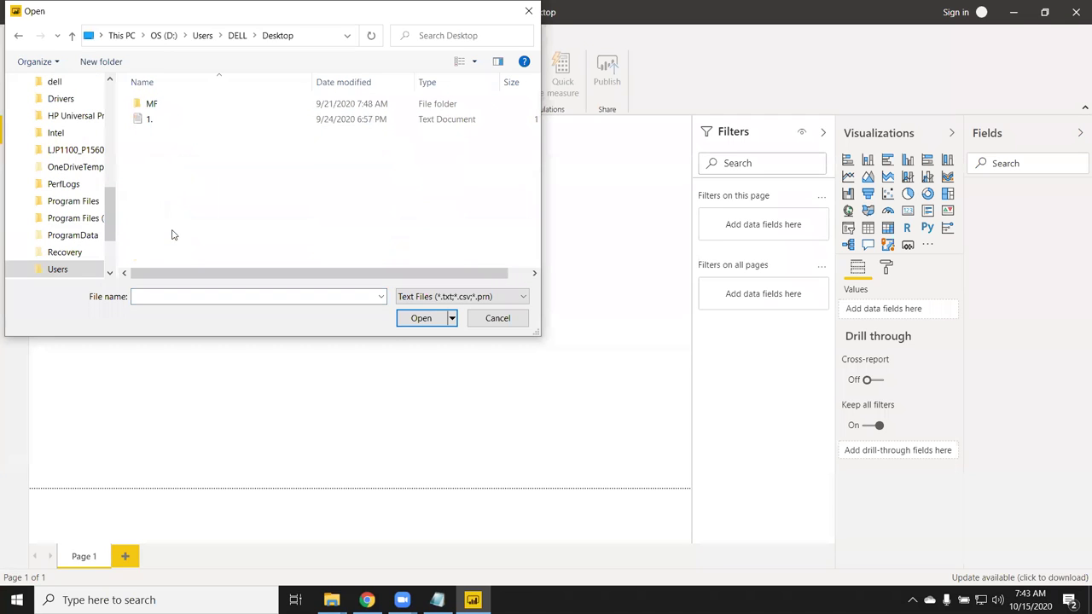
double_click(152, 104)
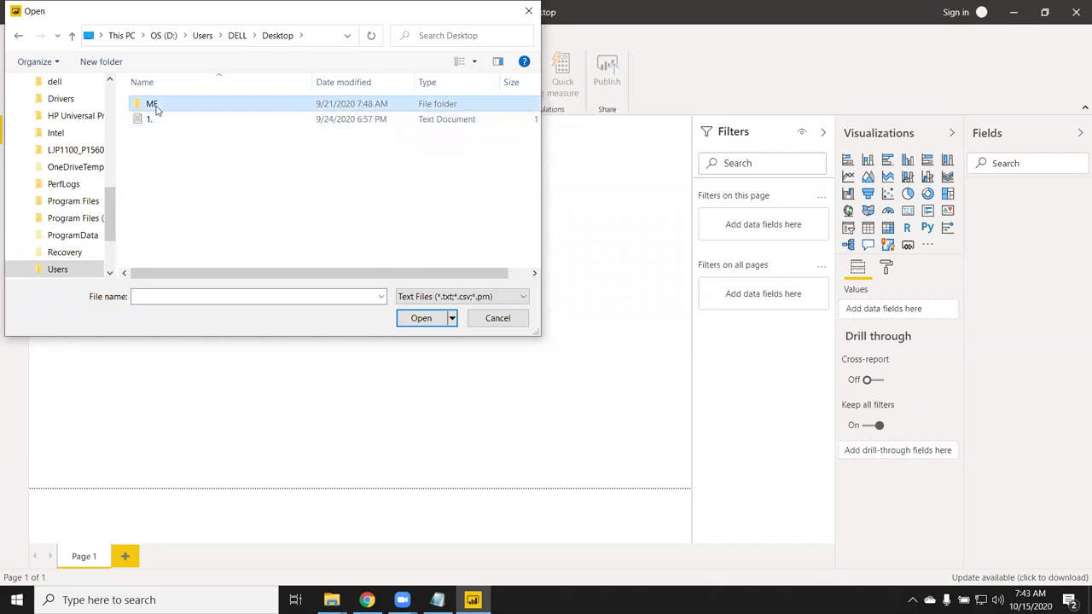
click(166, 183)
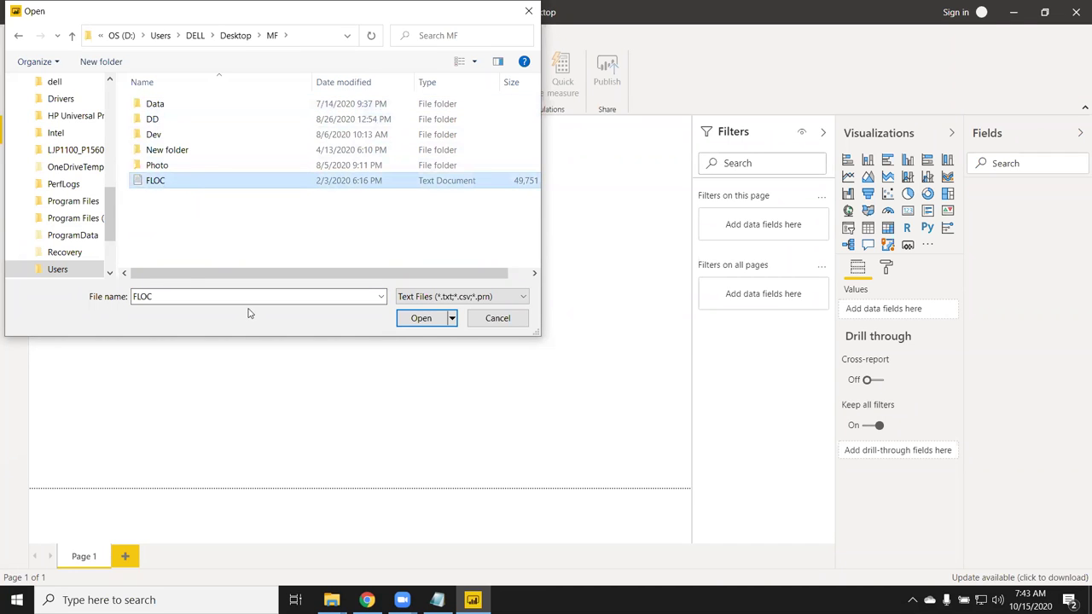
click(420, 320)
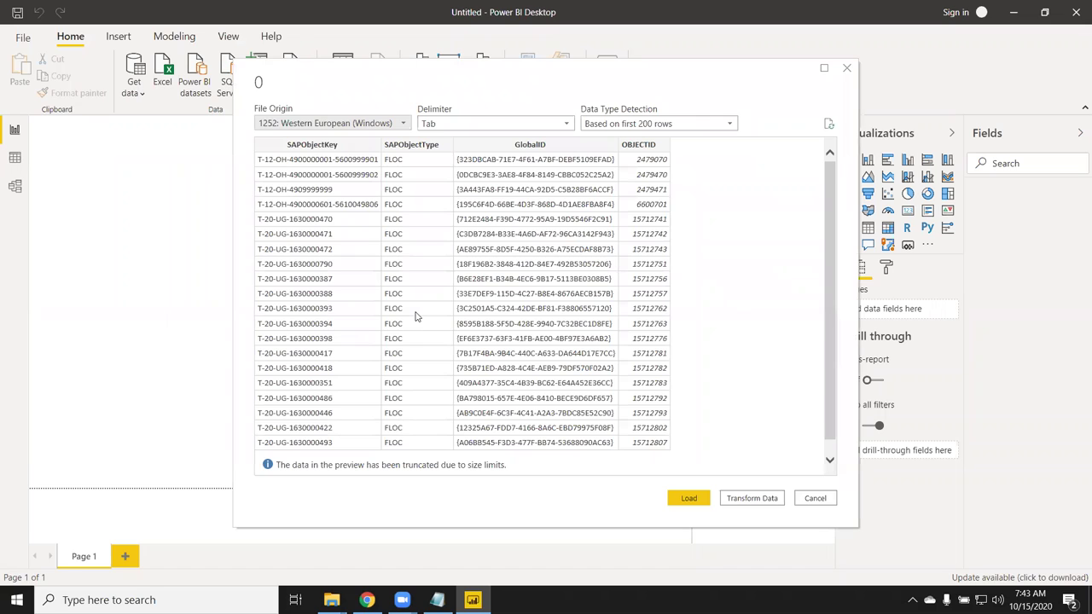
- Keep Tab as the delimiter in the FLOC preview and load the data
click(494, 128)
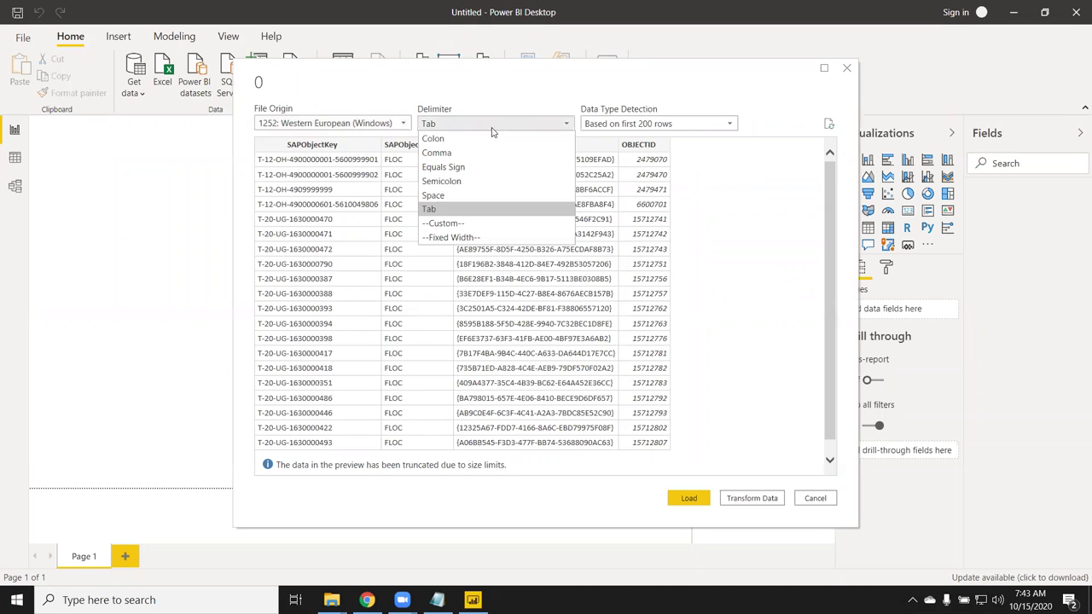
click(777, 164)
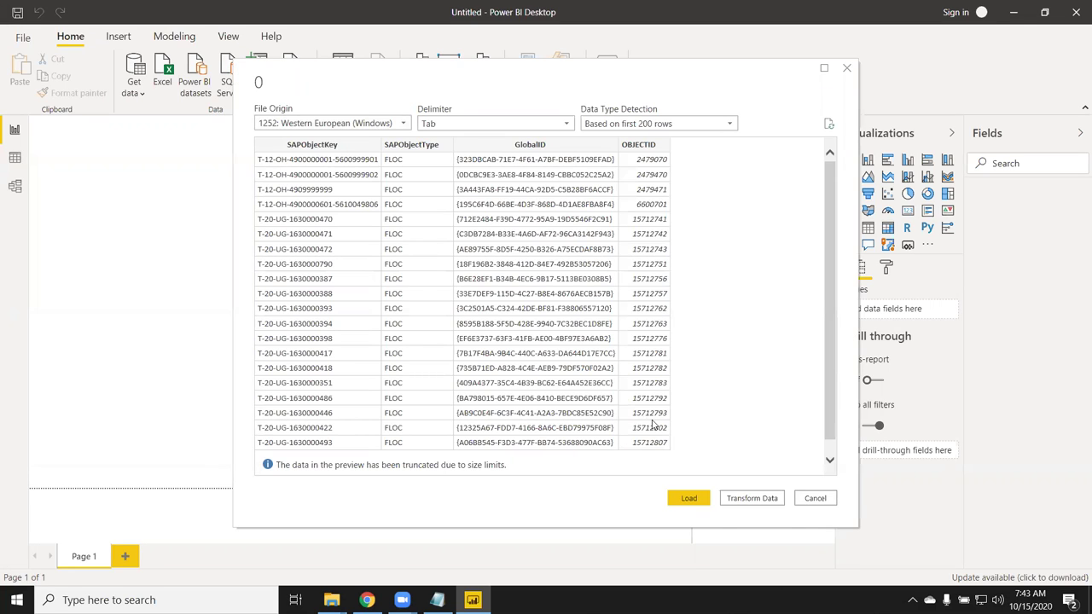
click(706, 504)
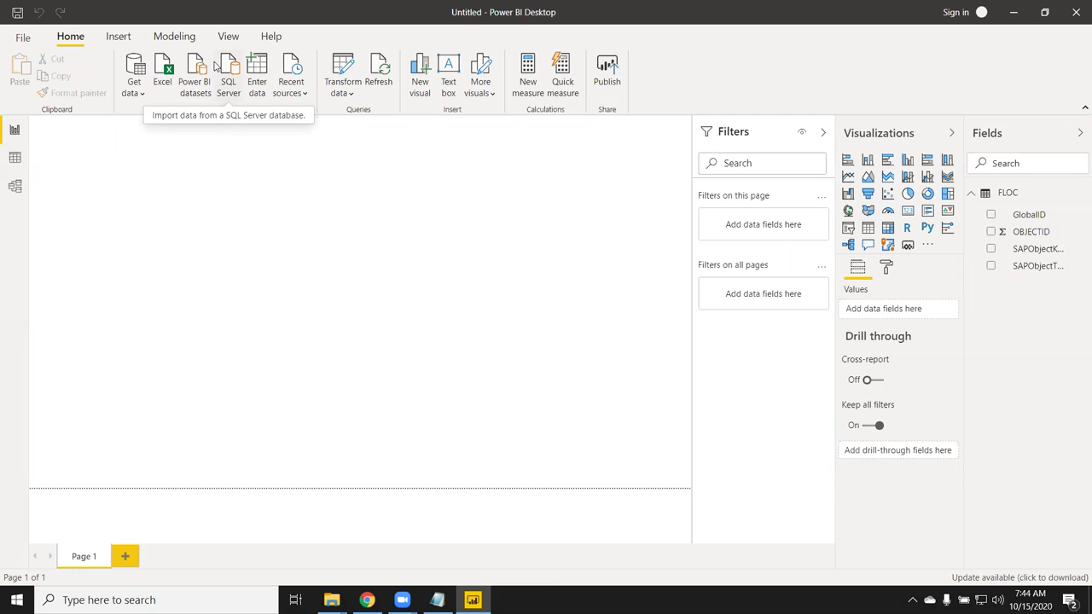
- In Data view, select the SAPObjectKey column and scroll through FLOC's rows
click(15, 158)
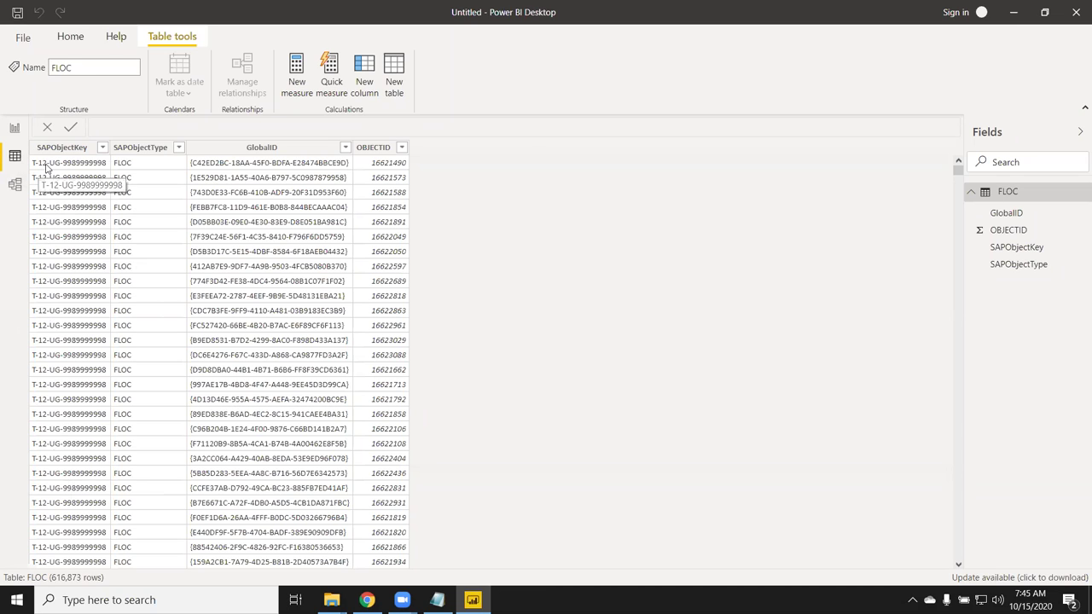
click(41, 186)
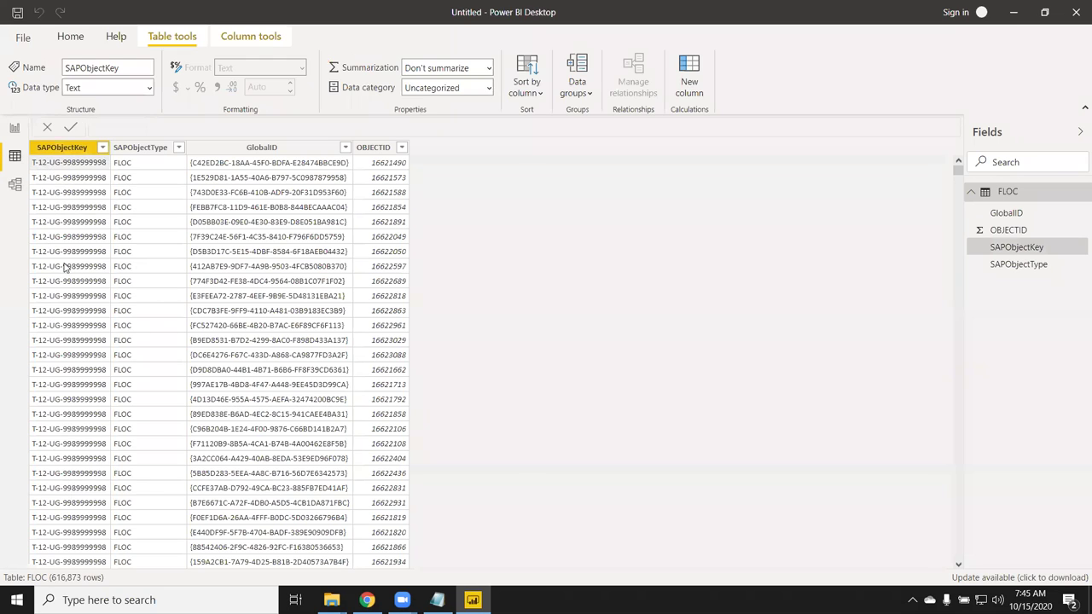
scroll(67, 321, down, 3)
scroll(63, 315, down, 3)
scroll(63, 316, up, 4)
scroll(60, 290, up, 8)
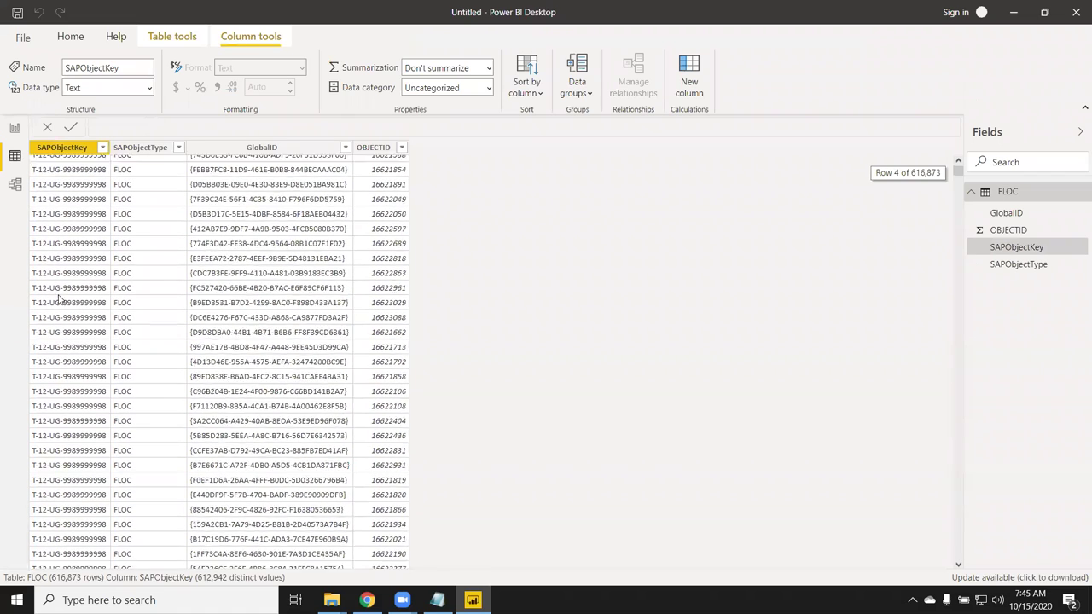
scroll(51, 256, up, 1)
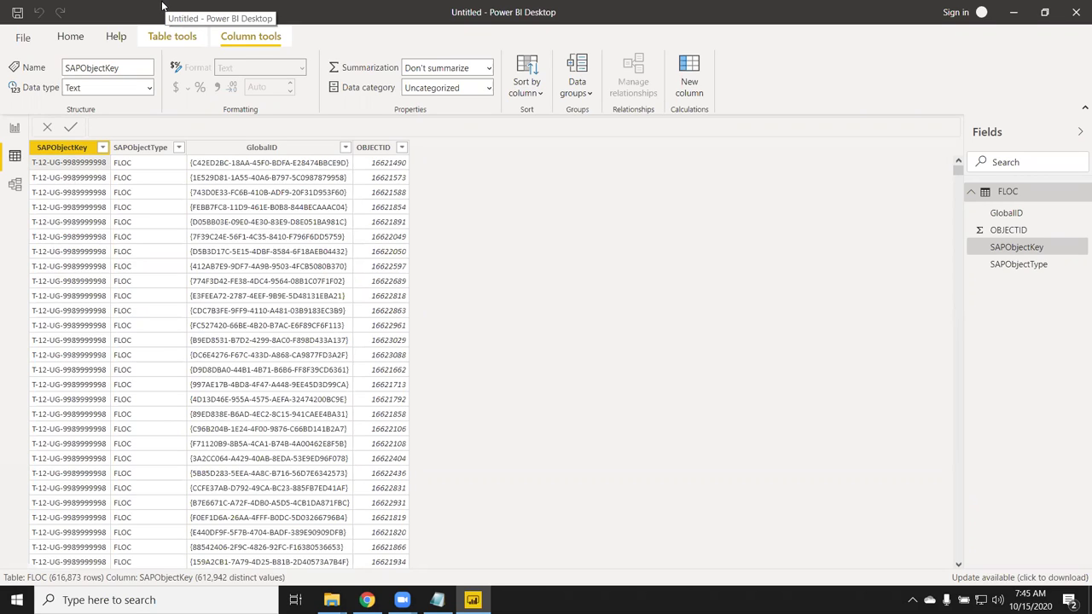
- Add calculated column Dep-IT = LEFT(FLOC[SAPObjectKey],4), giving values like T-12
click(704, 88)
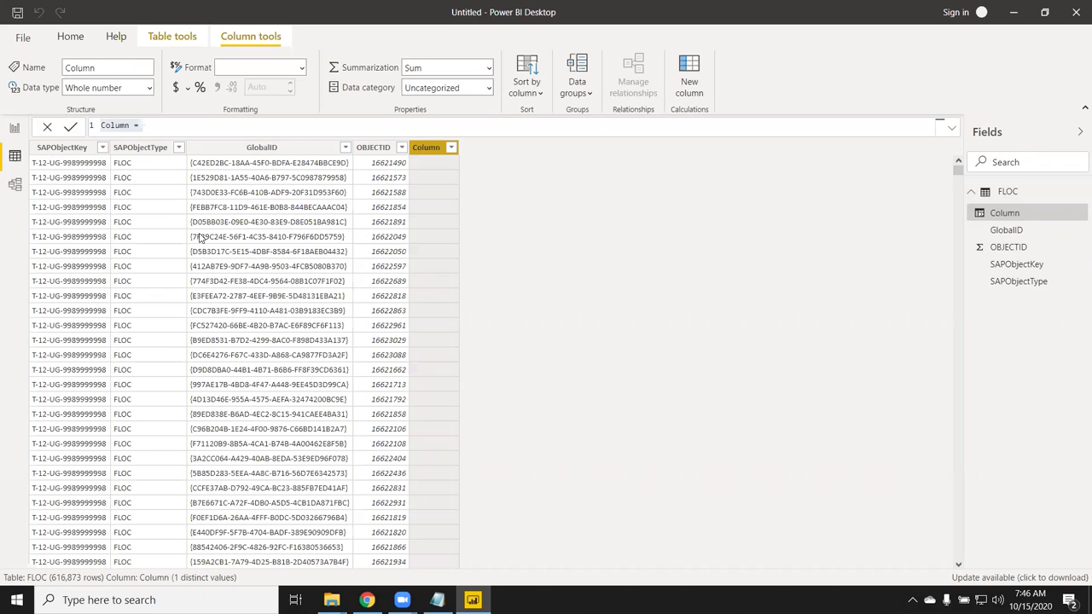
double_click(126, 125)
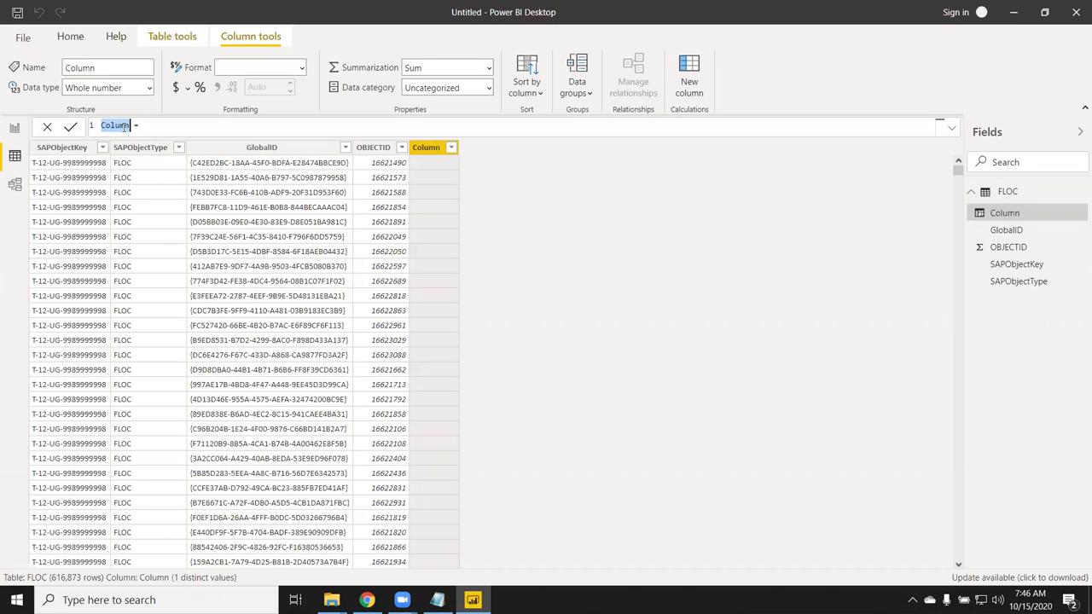
text(Dep-1T)
text(I)
text(eft)
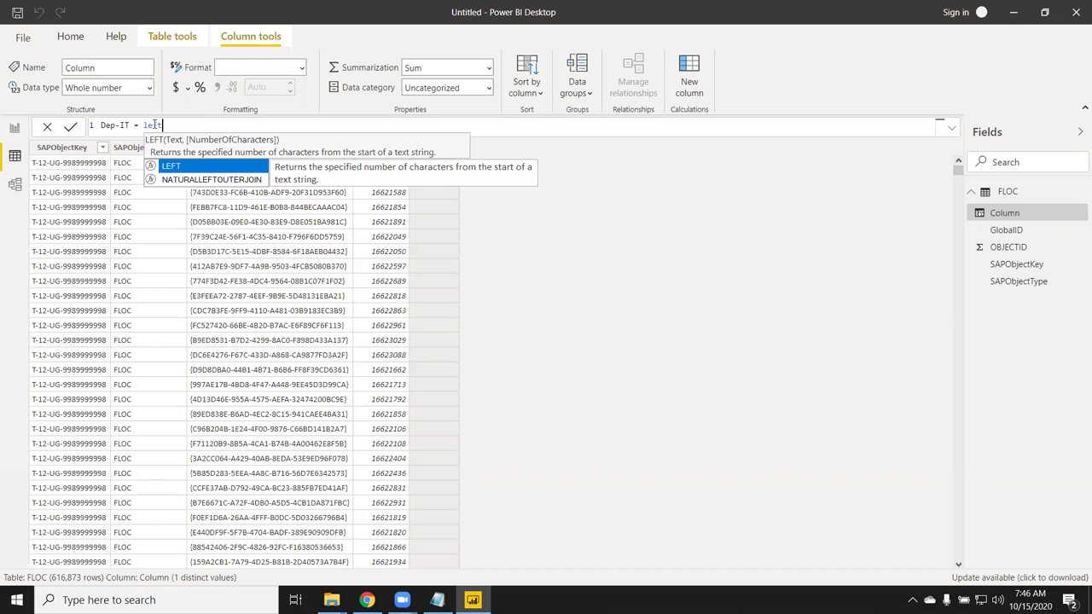
key(Tab)
text(sap)
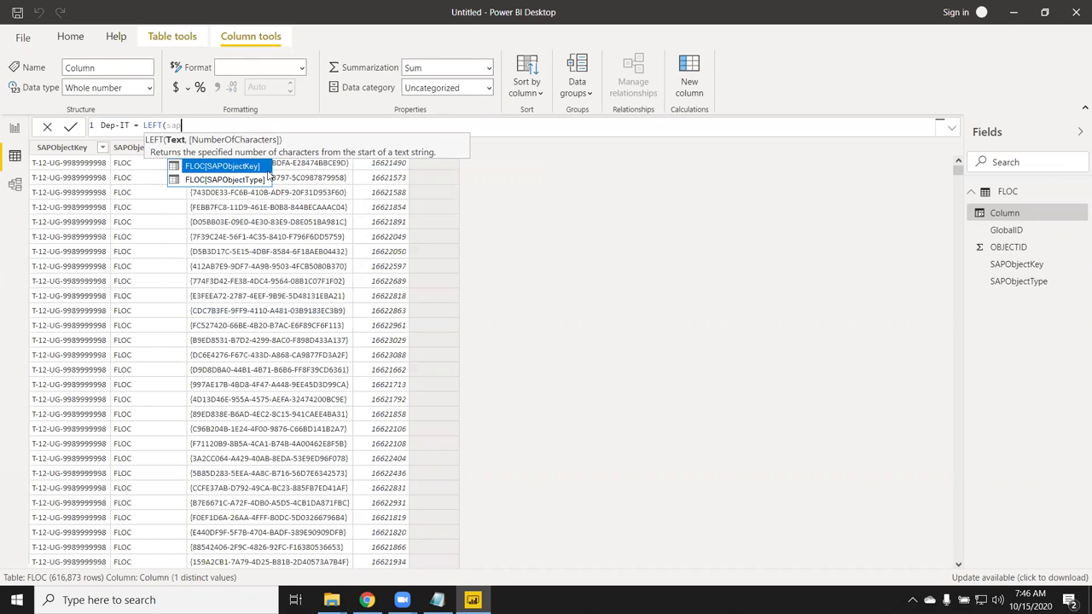
key(Tab)
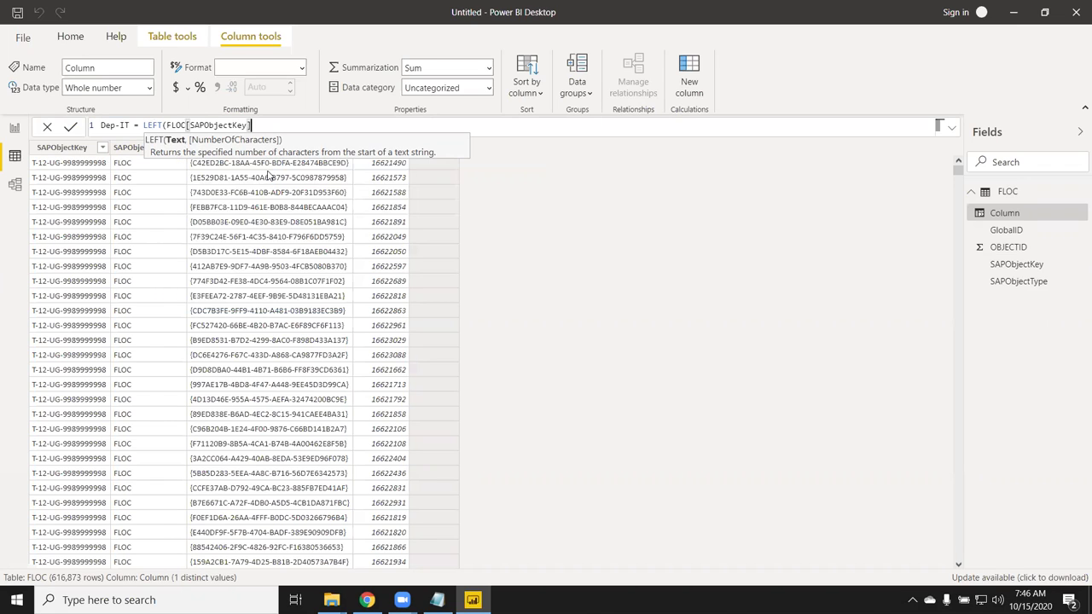
text(,)
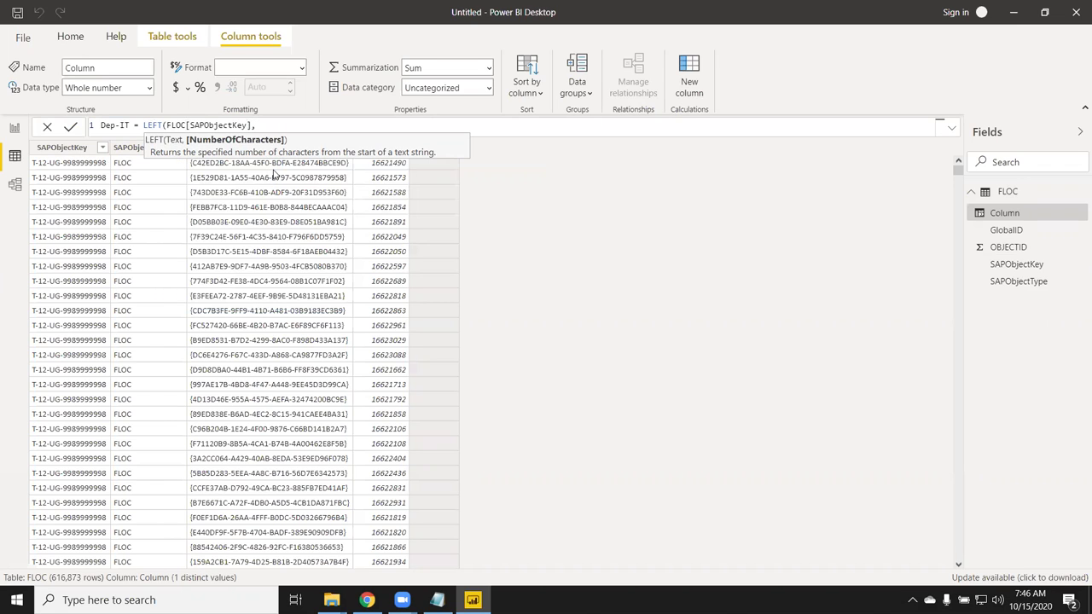
text(4)
text())
key(Return)
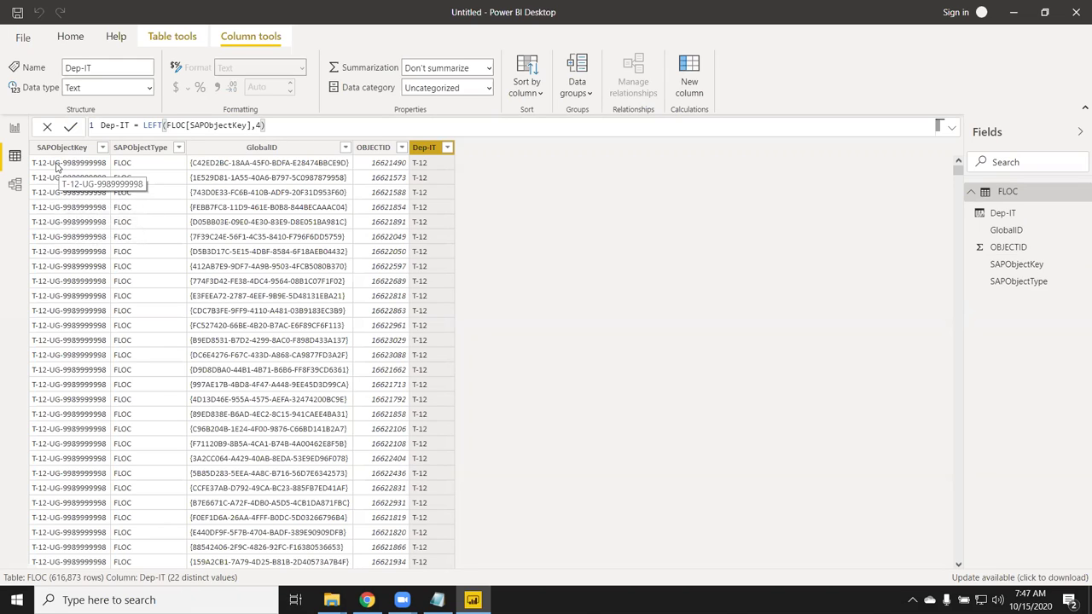
- Add another empty calculated column after Dep-IT
click(695, 89)
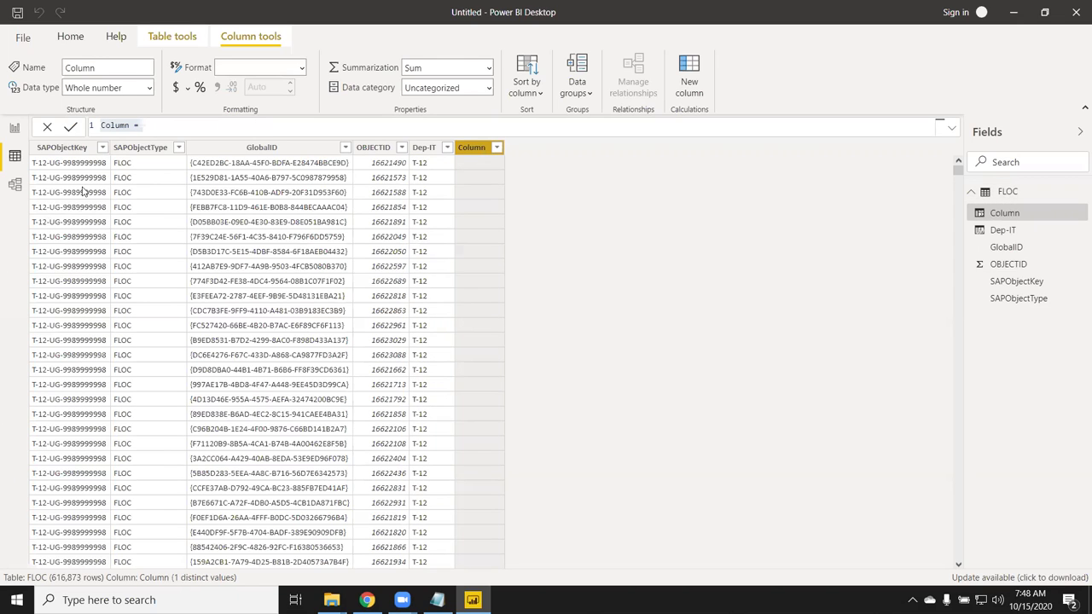
- Create column St = MID(FLOC[SAPObjectKey],6,2), giving values like UG, then add another column
double_click(109, 124)
text(S)
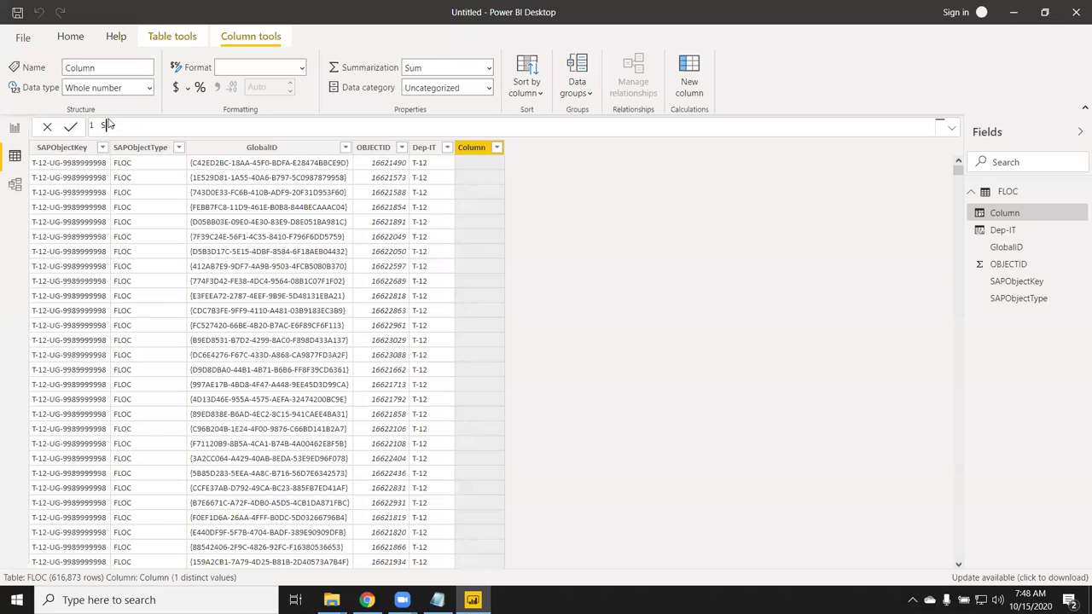
text(t = )
text(m)
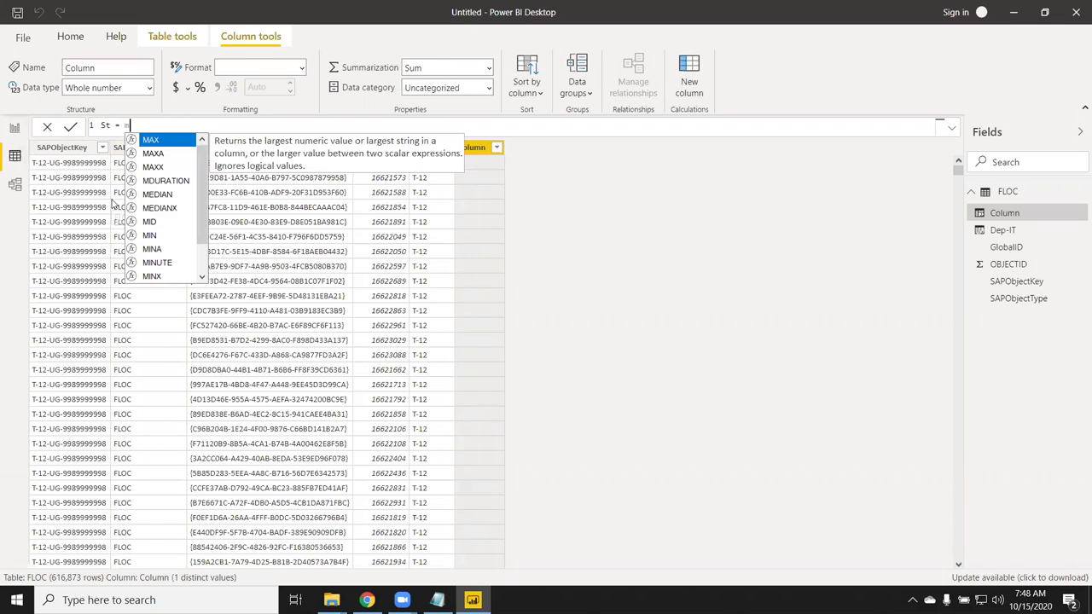
text(id)
key(Tab)
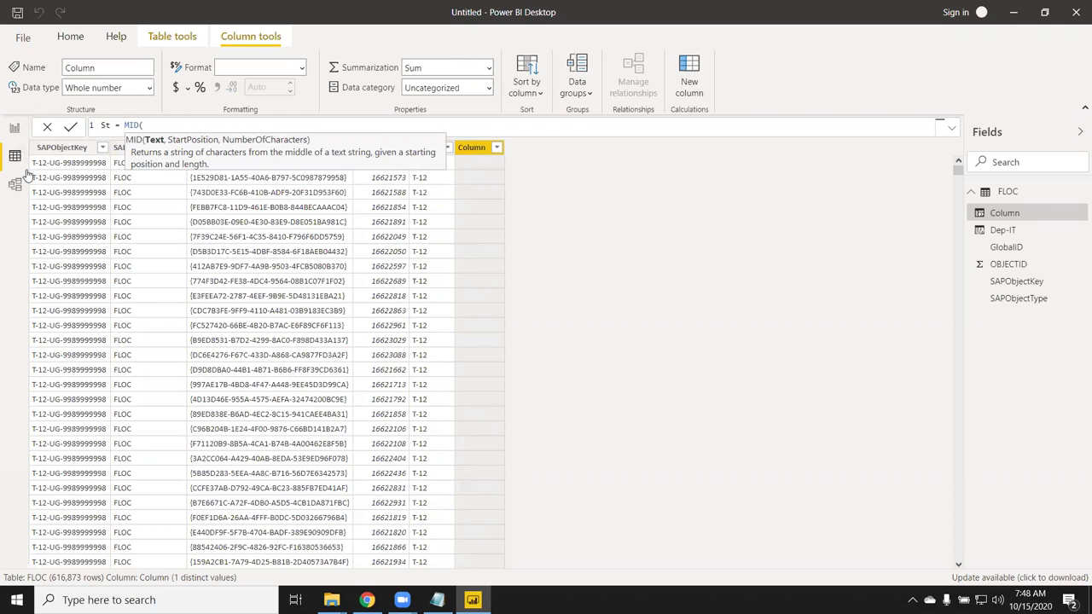
text(sap)
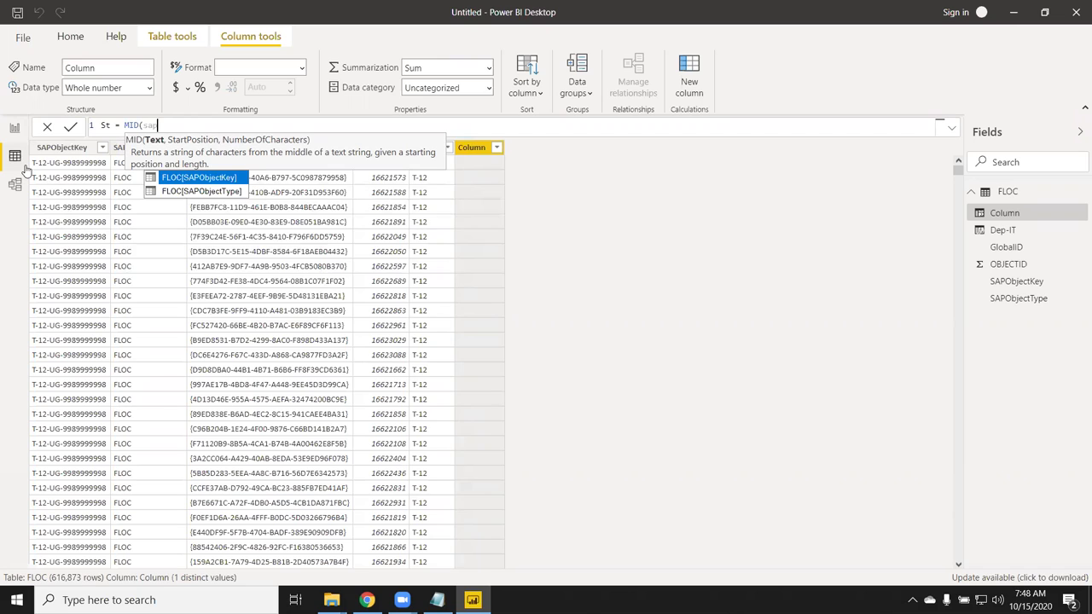
key(Tab)
text(,)
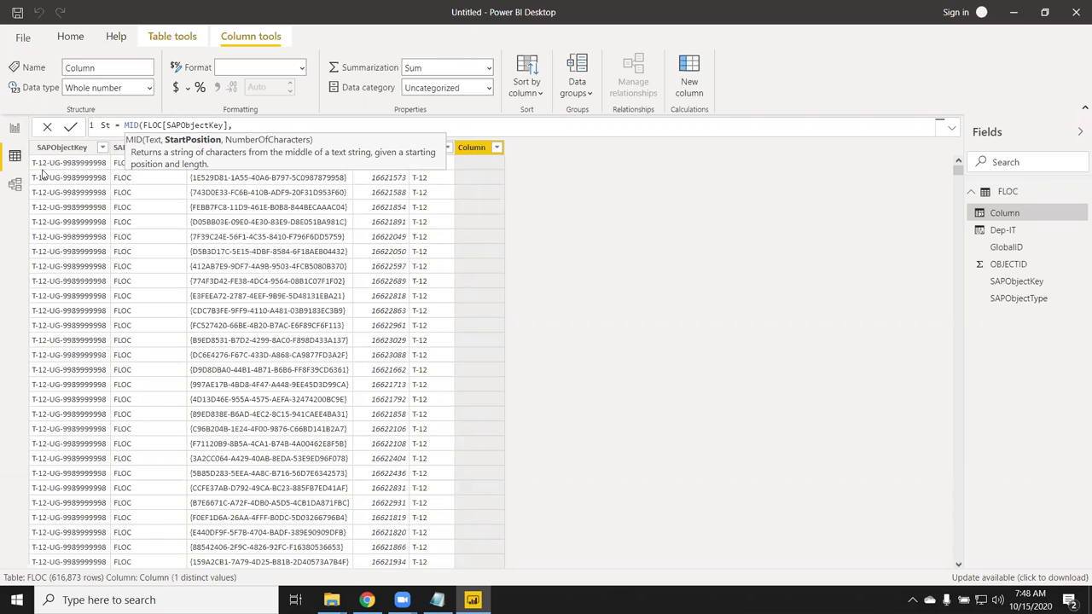
text(6)
text(,2)
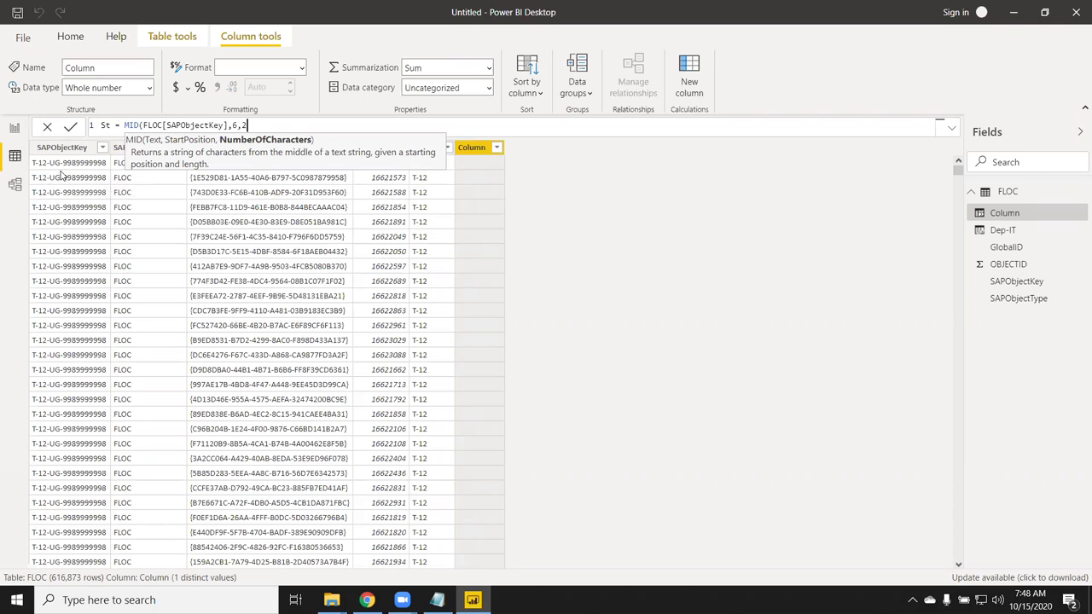
text())
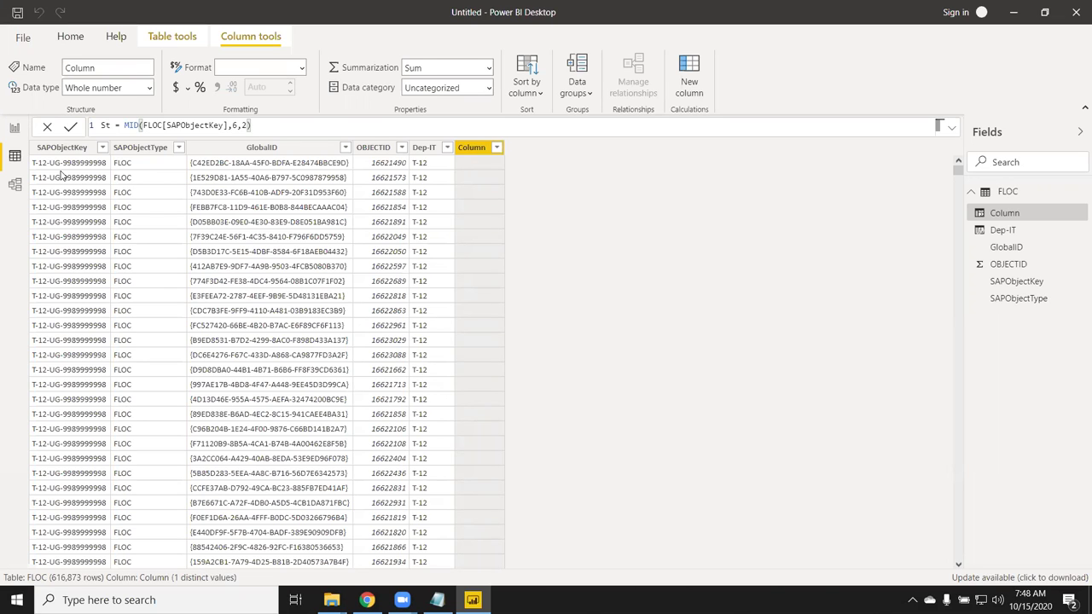
key(Return)
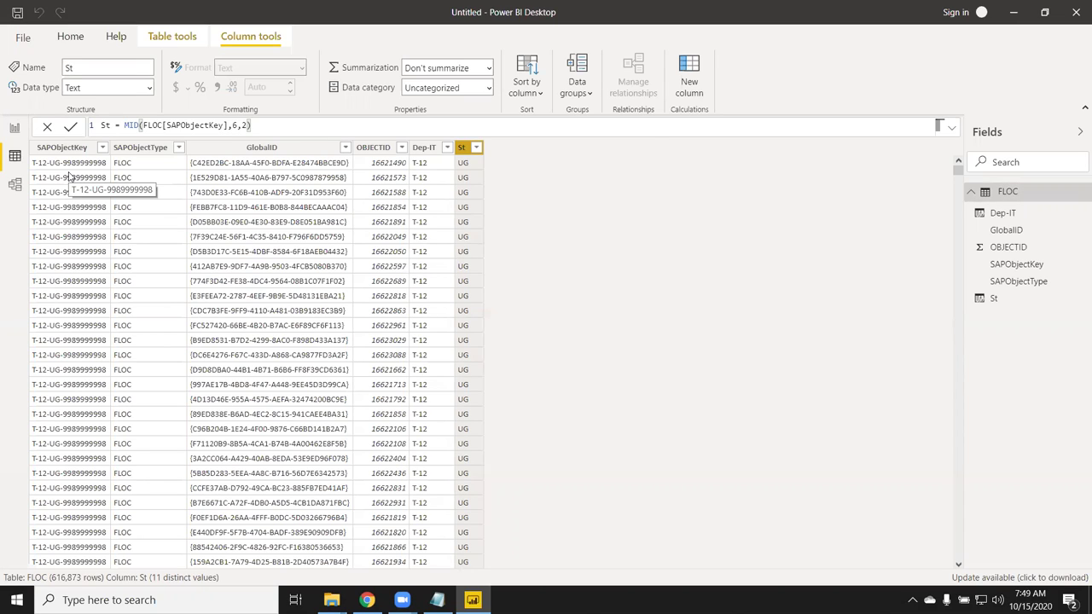
click(689, 79)
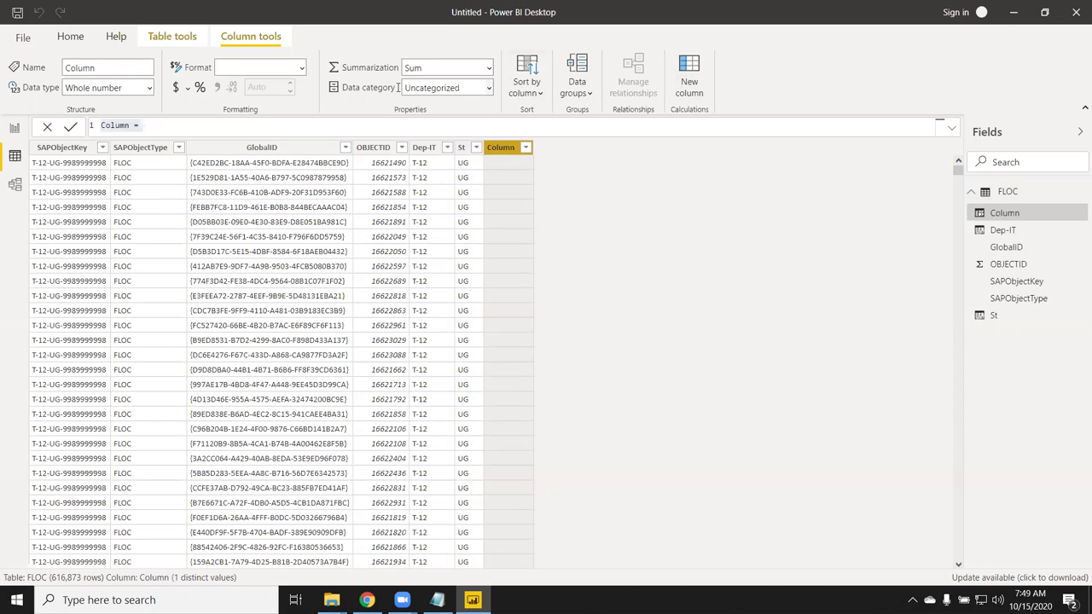
- Define column ID = RIGHT(FLOC[SAPObjectKey],10) to take the last ten characters
double_click(119, 124)
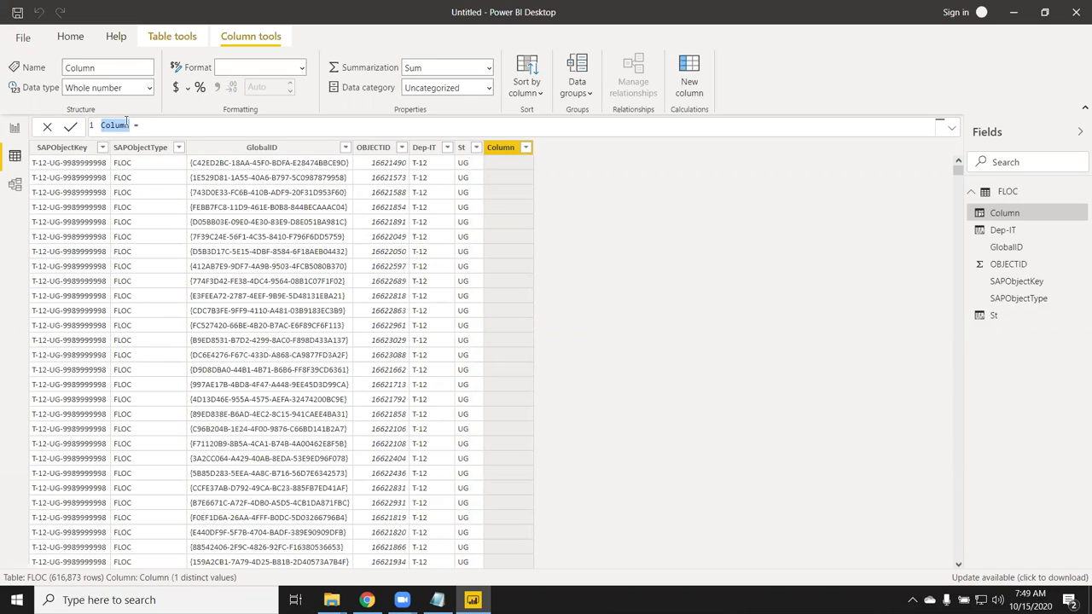
text(ID)
click(132, 121)
text(R)
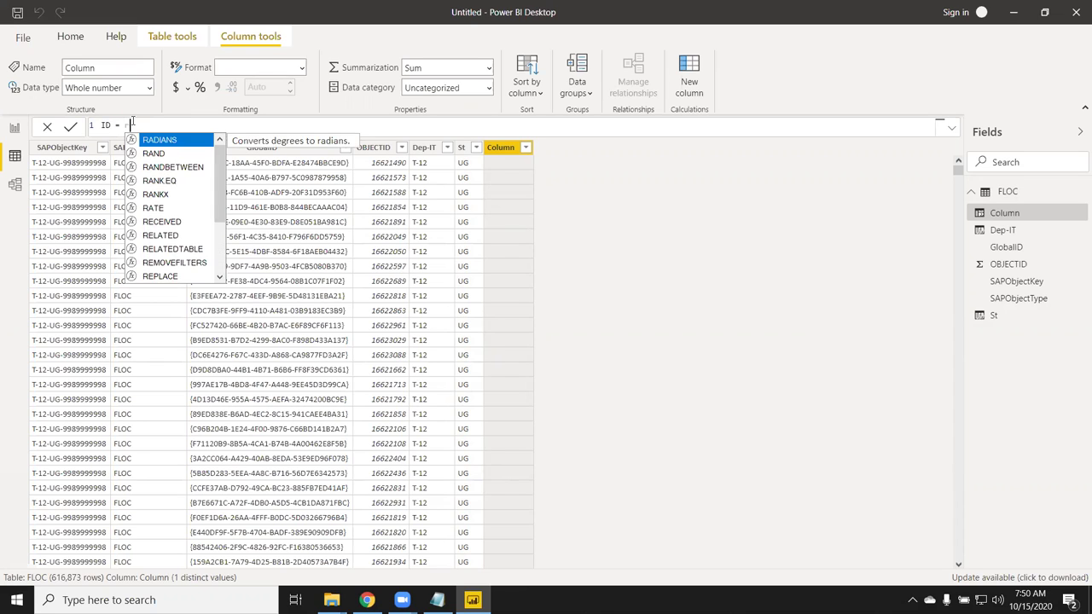
text(IGHT()
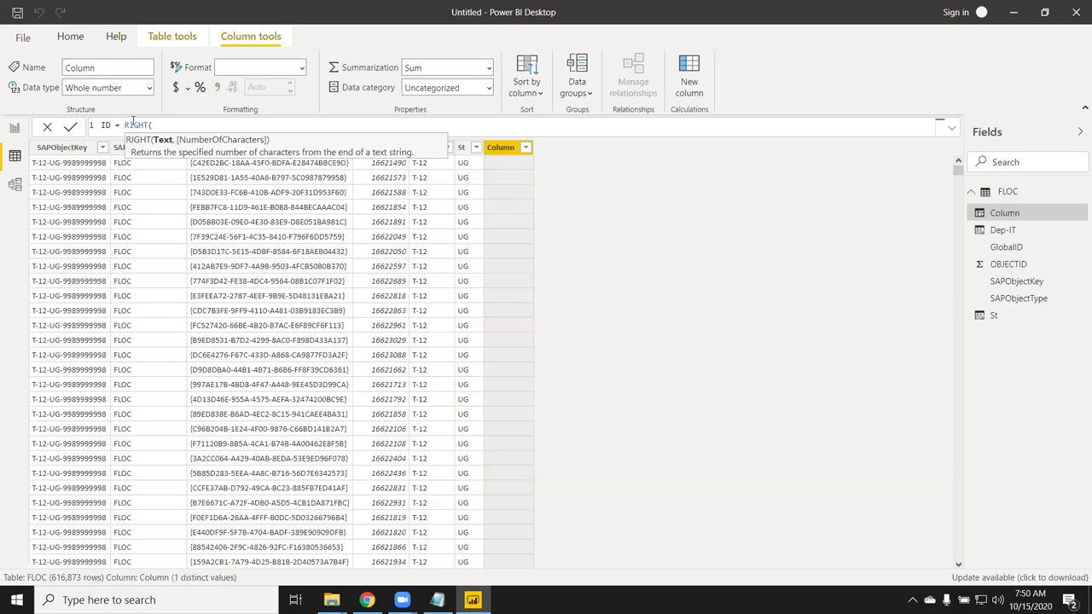
text(sap)
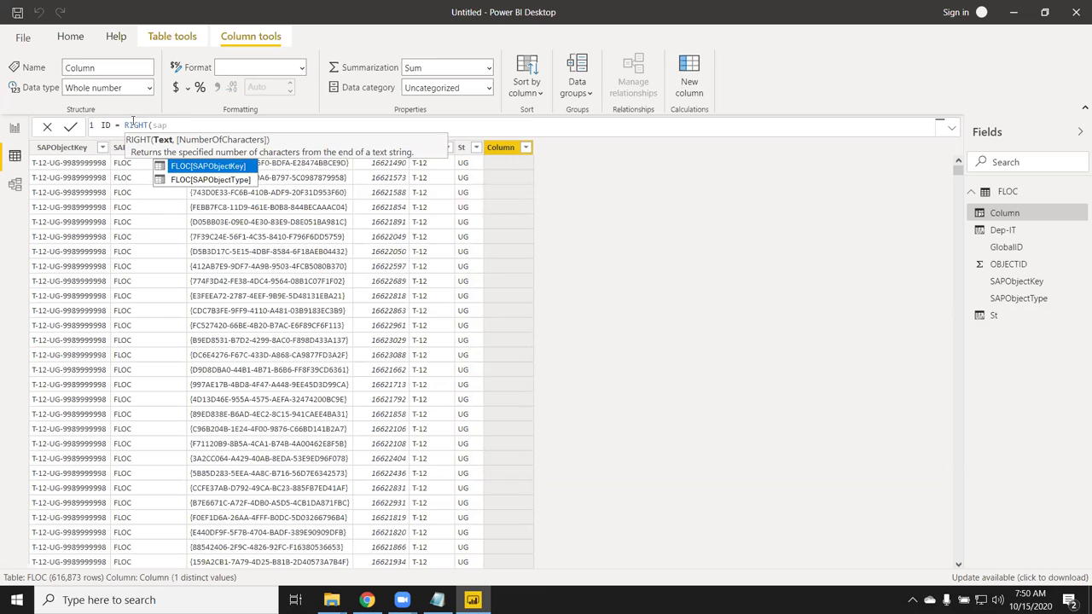
key(Tab)
text(,)
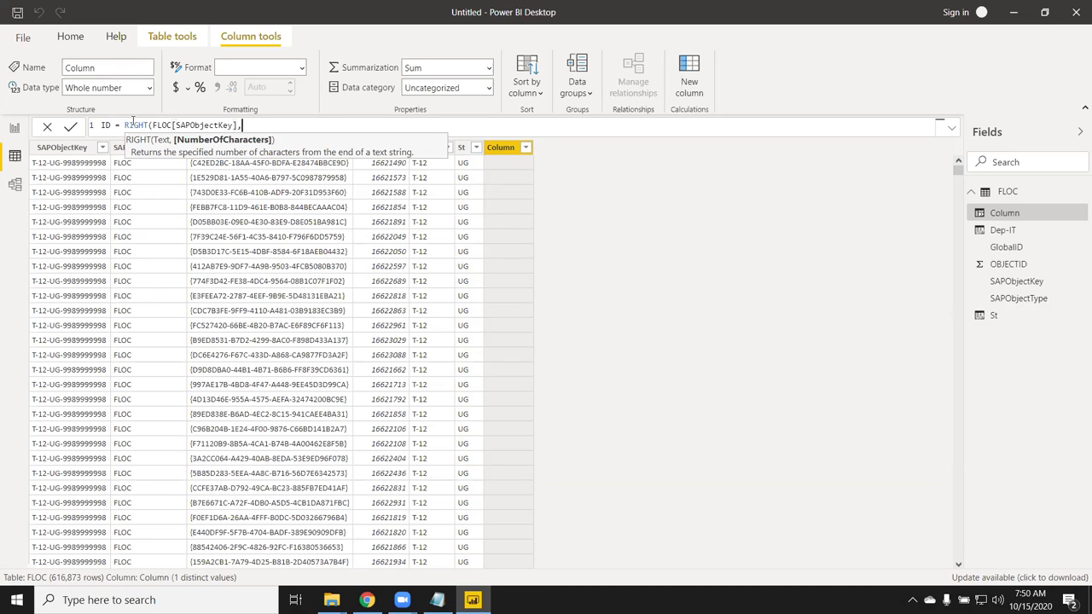
text(10)
text())
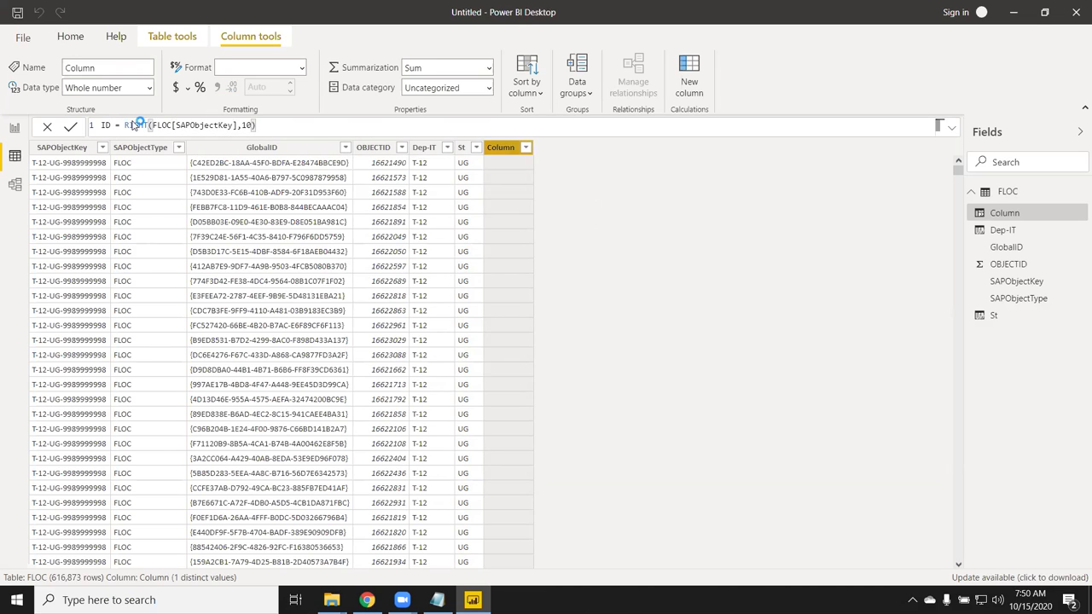
key(Return)
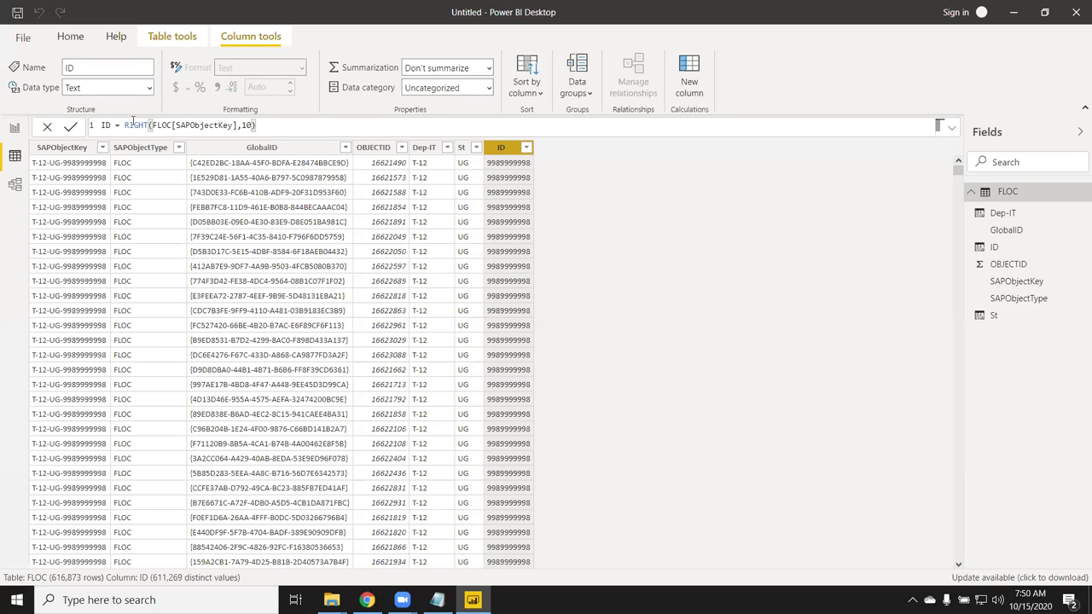
- Check the formulas of the Dep-IT, St and ID columns by selecting each header
click(419, 159)
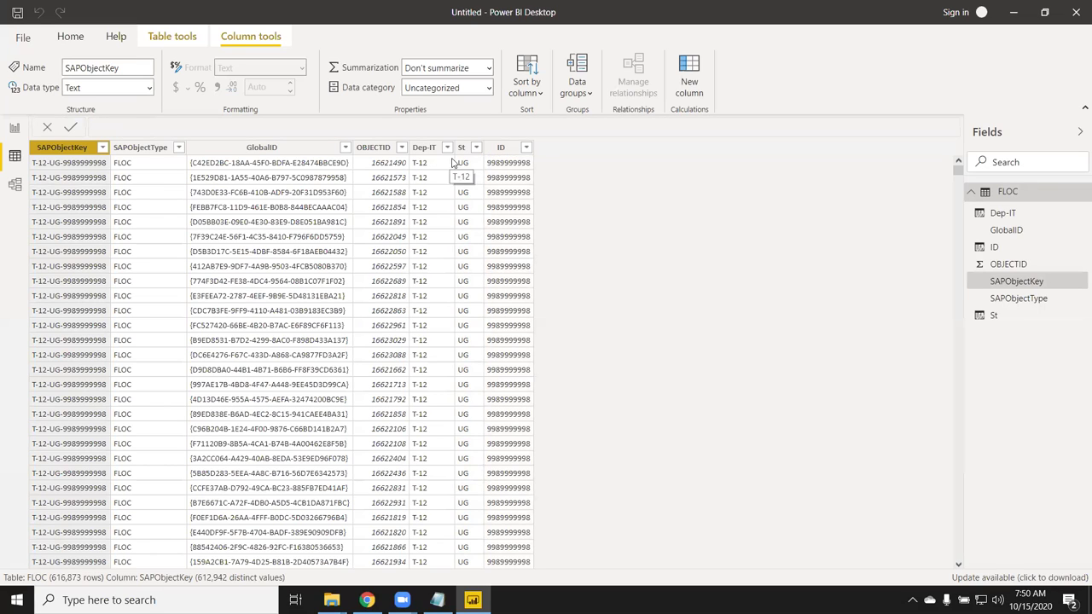
click(425, 164)
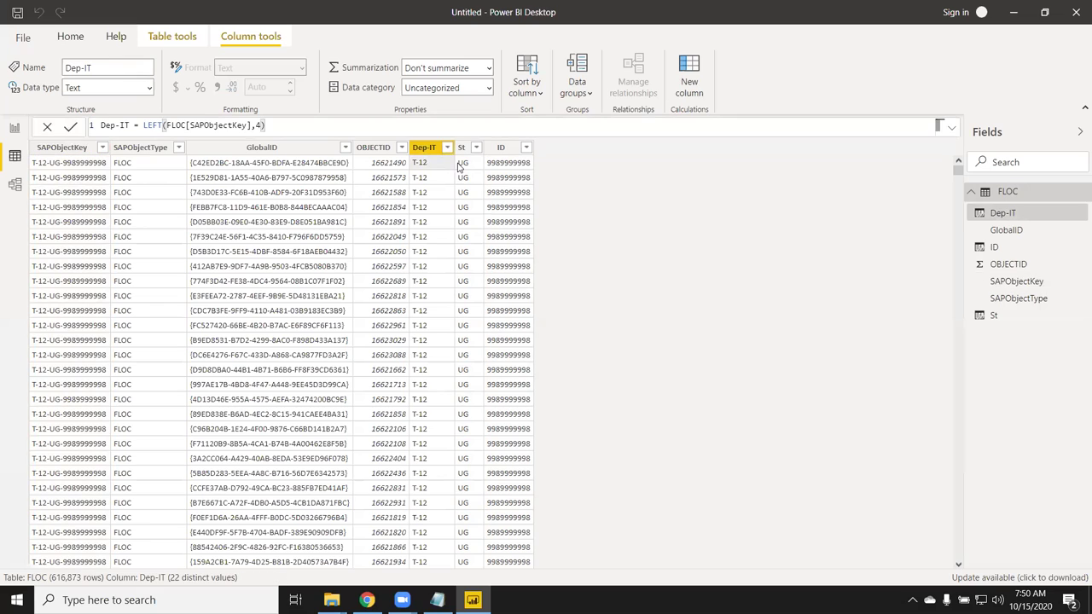
click(463, 163)
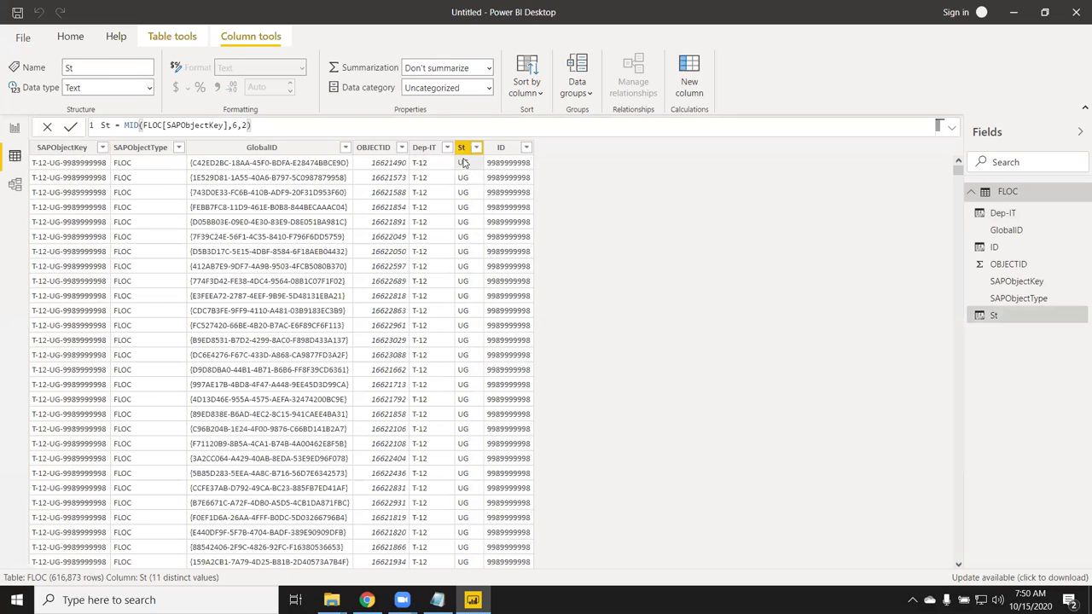
click(505, 156)
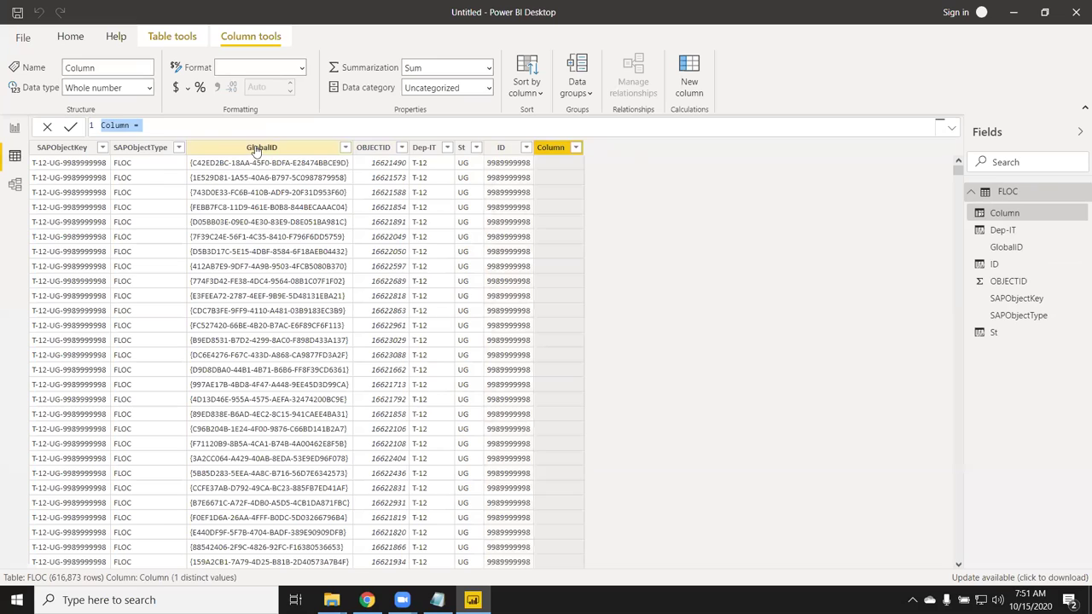
- Name the new calculated column GID
double_click(122, 125)
text(D)
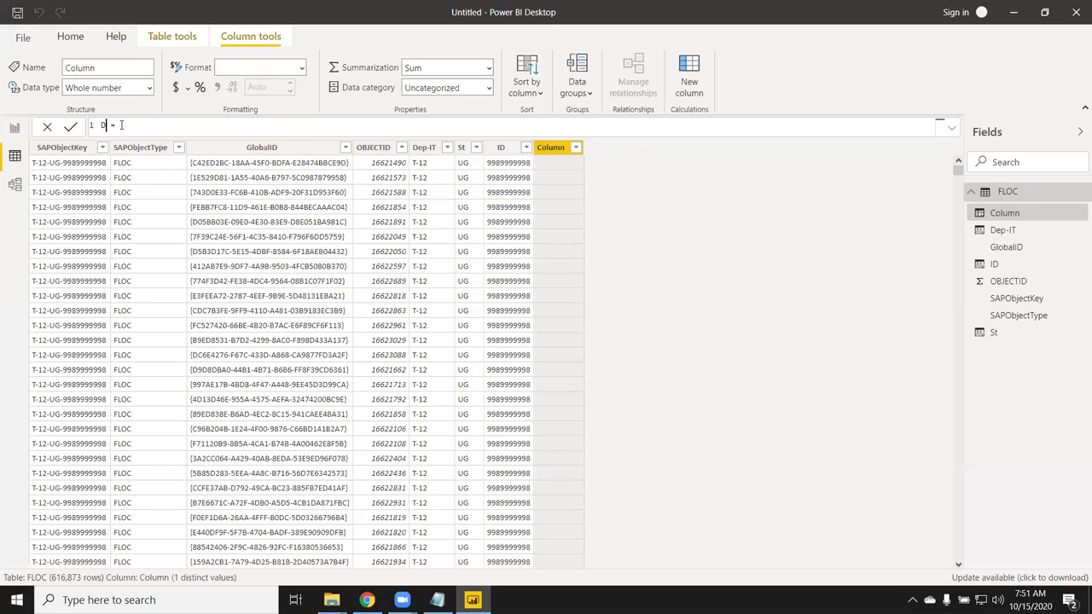
key(BackSpace)
text(GID)
click(157, 126)
- Enter the formula FIND("-",FLOC[GlobalID],1) to locate the first hyphen in GlobalID
text(mi)
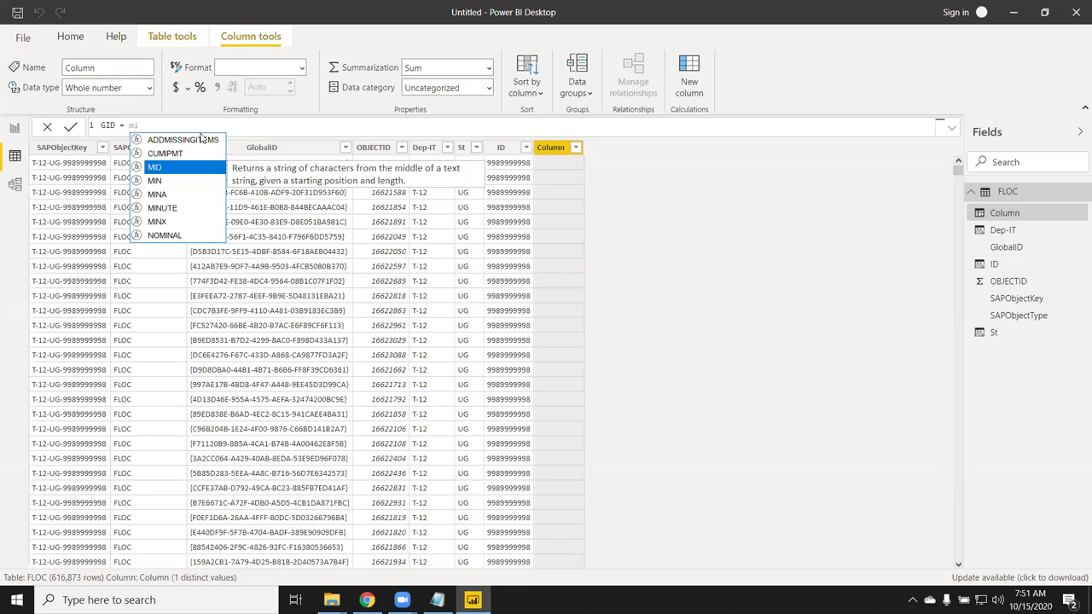
key(BackSpace)
key(BackSpace)
text(l)
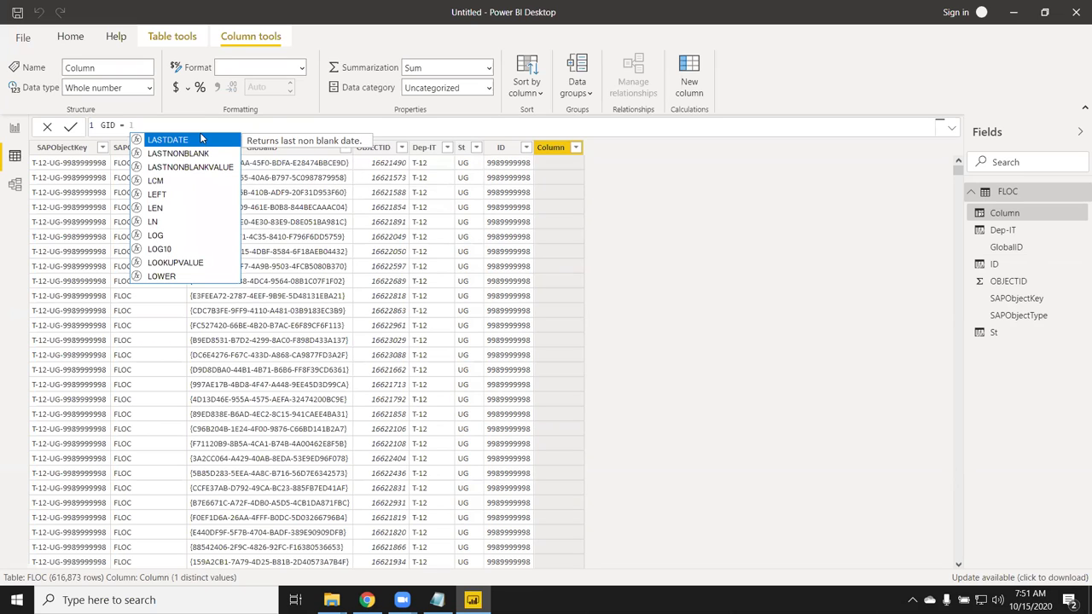
text(e)
key(BackSpace)
key(BackSpace)
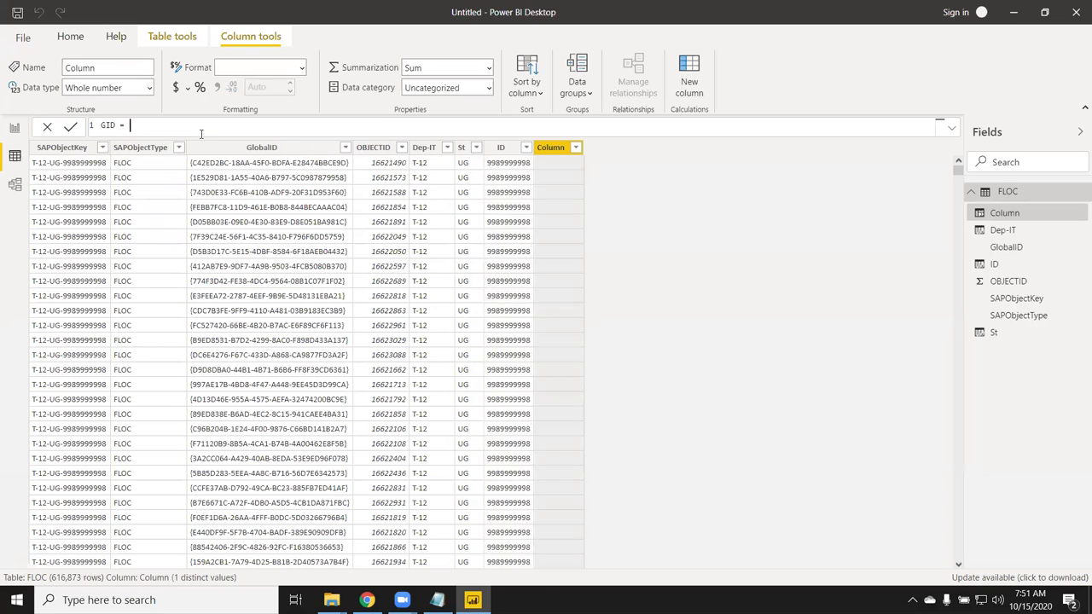
text(find)
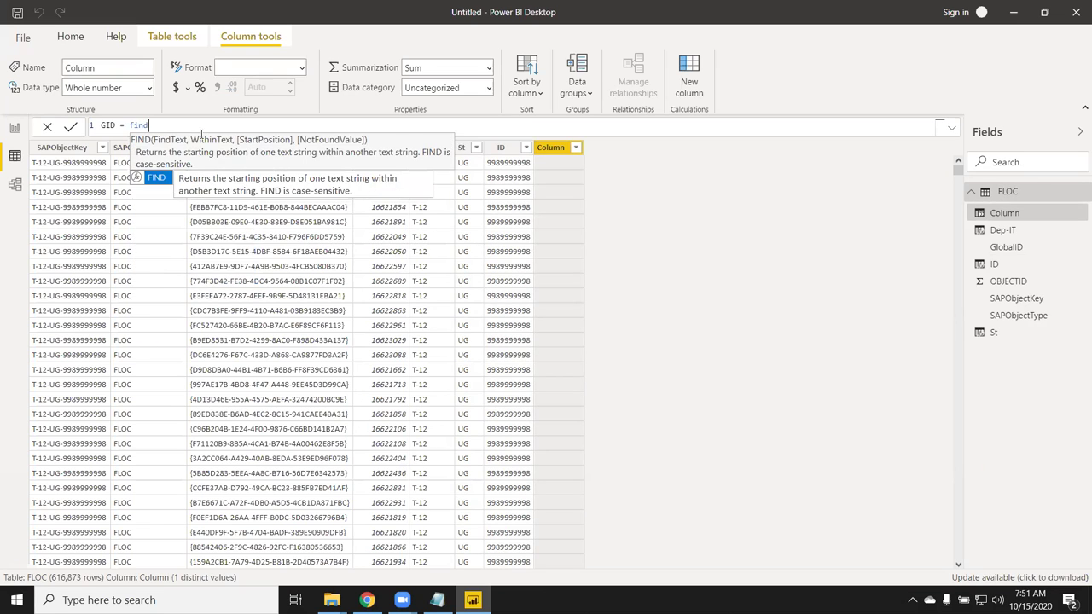
key(Tab)
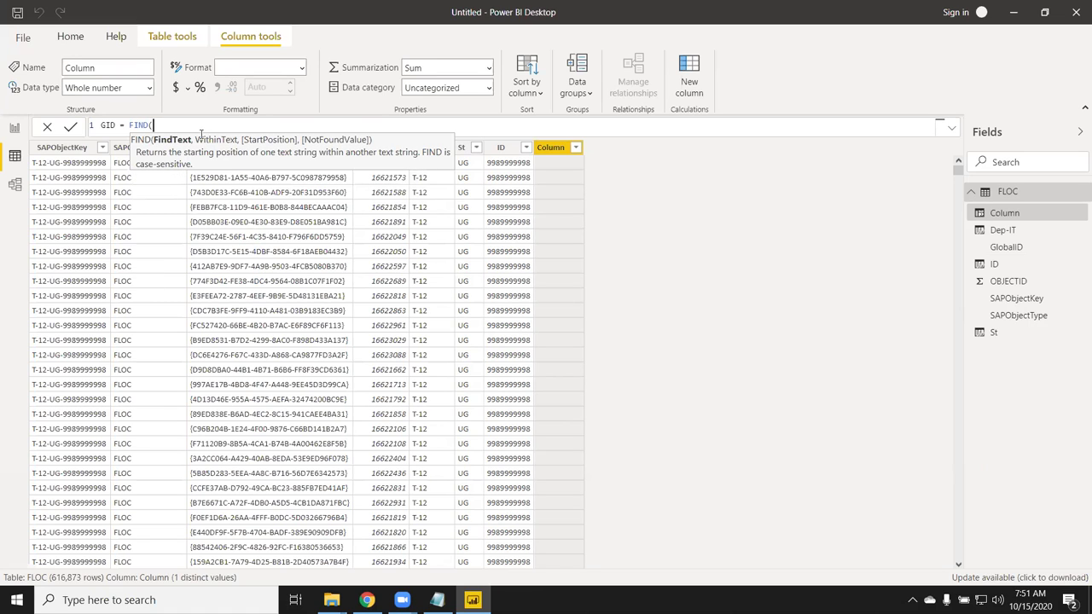
text("-",)
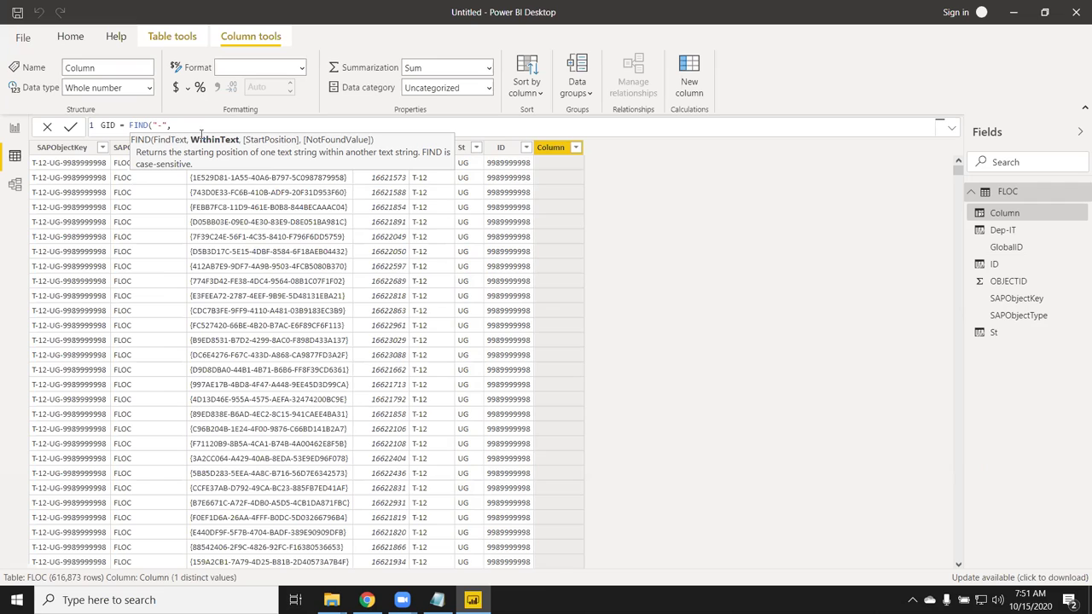
text(gl)
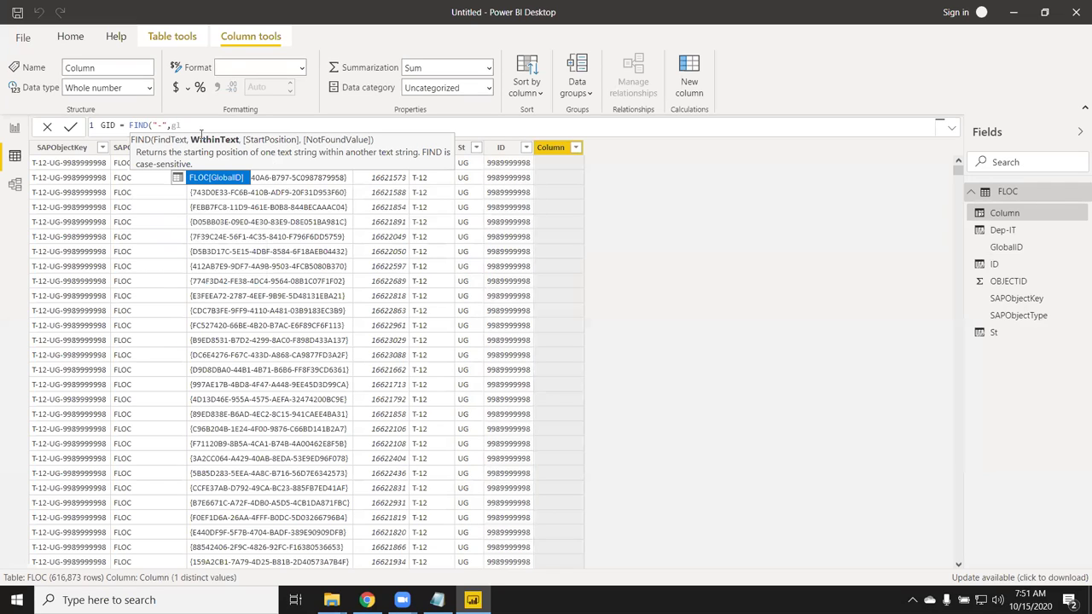
key(Tab)
text(,1)
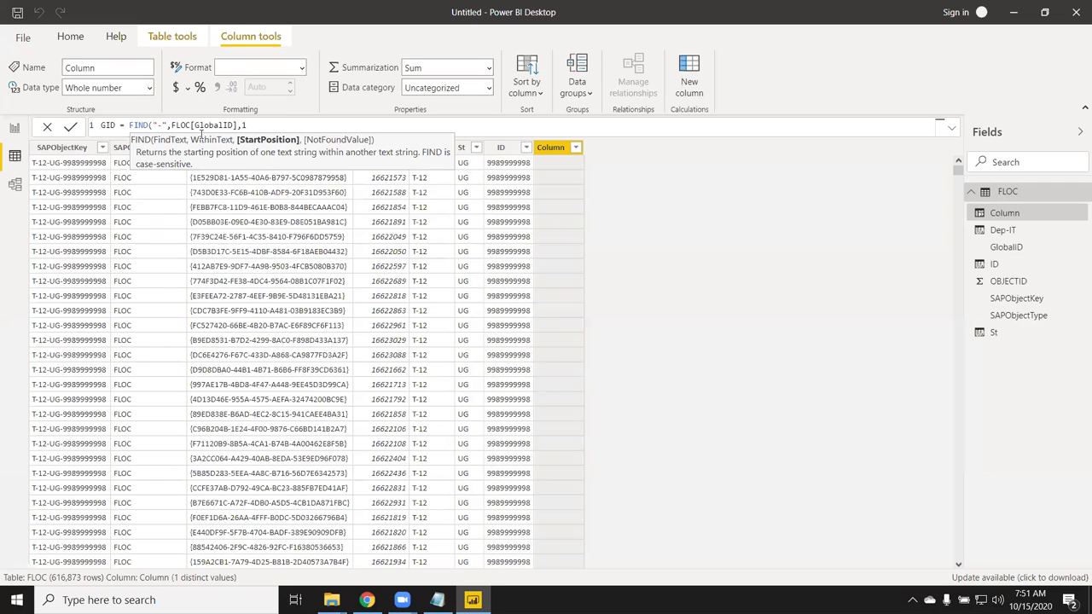
text())
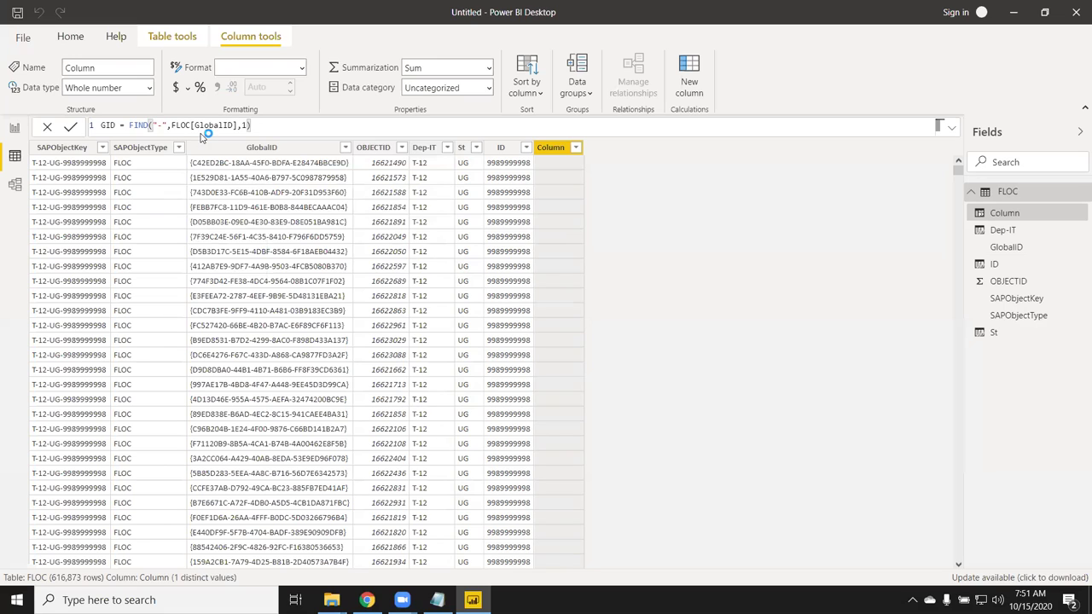
key(Return)
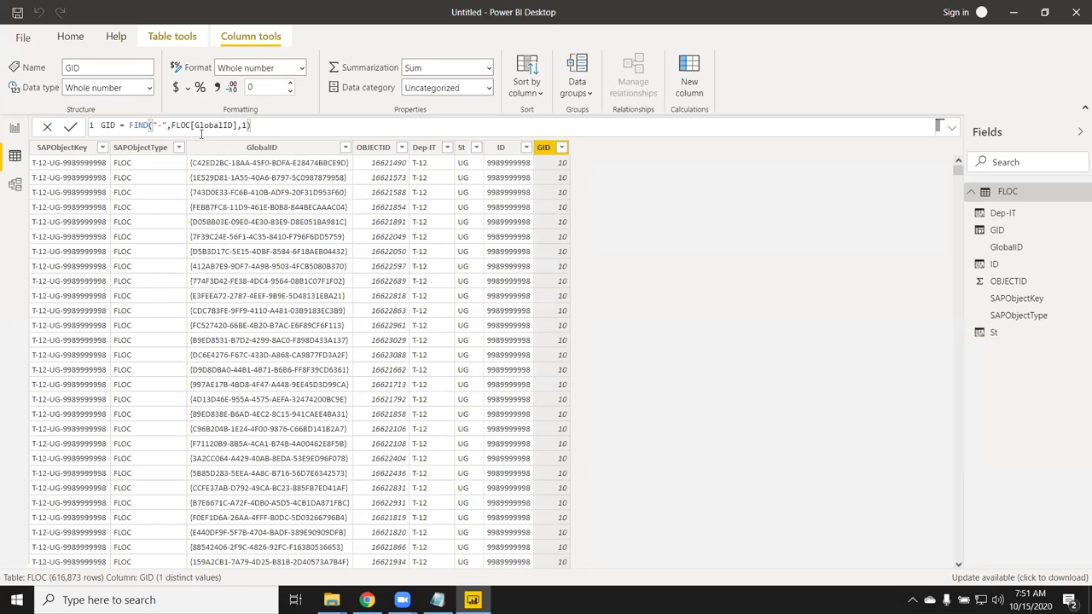
- Redefine GID as LEFT(FLOC[GlobalID], FIND("-",FLOC[GlobalID],1)-1) to keep text before the first hyphen
click(138, 126)
text(LEFT()
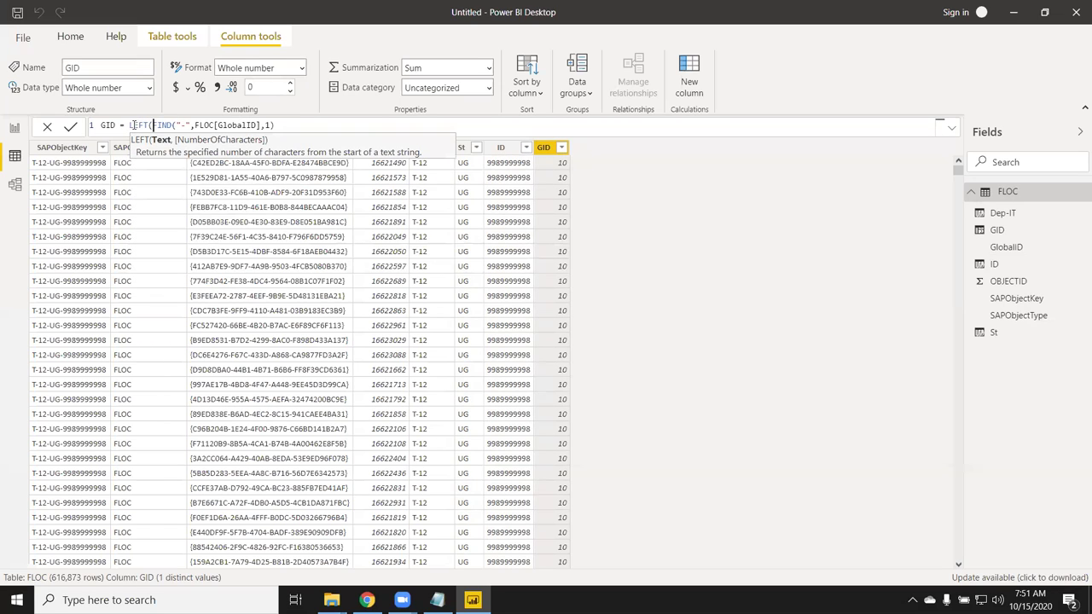
text(g)
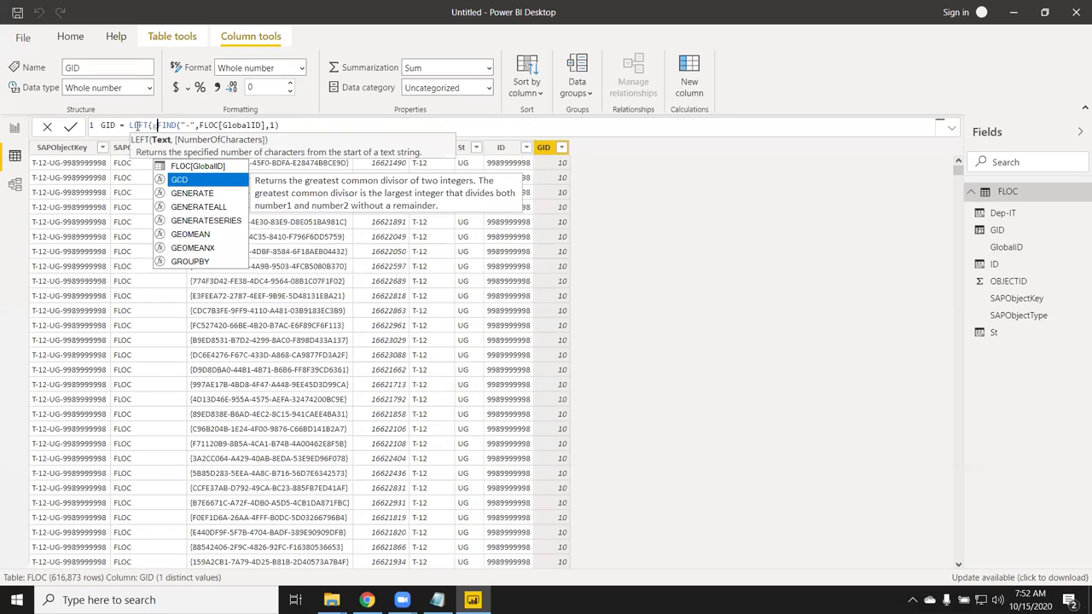
text(l)
key(Tab)
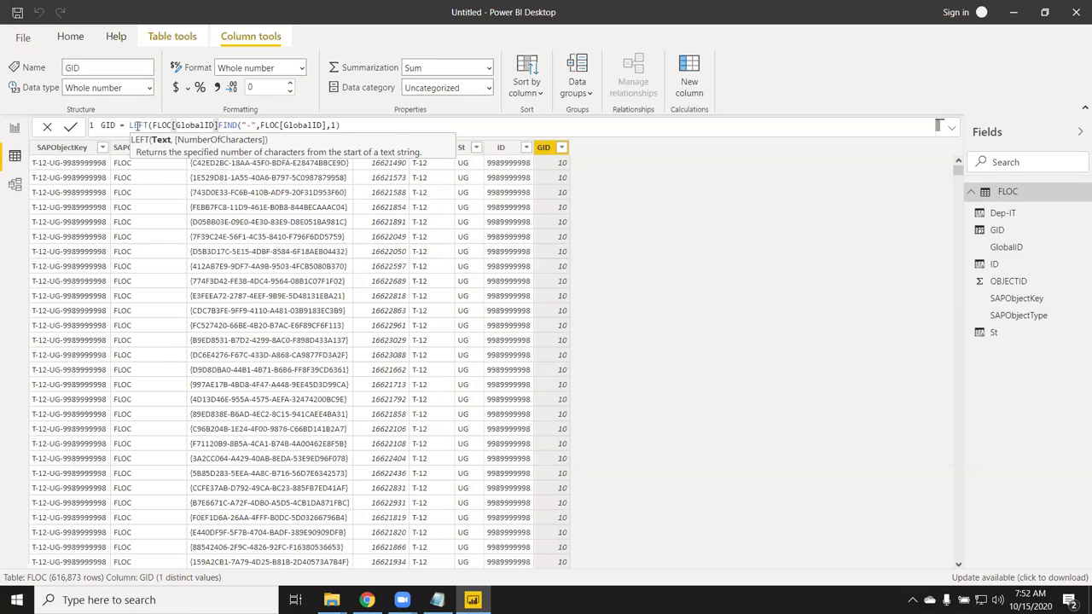
text(,1)
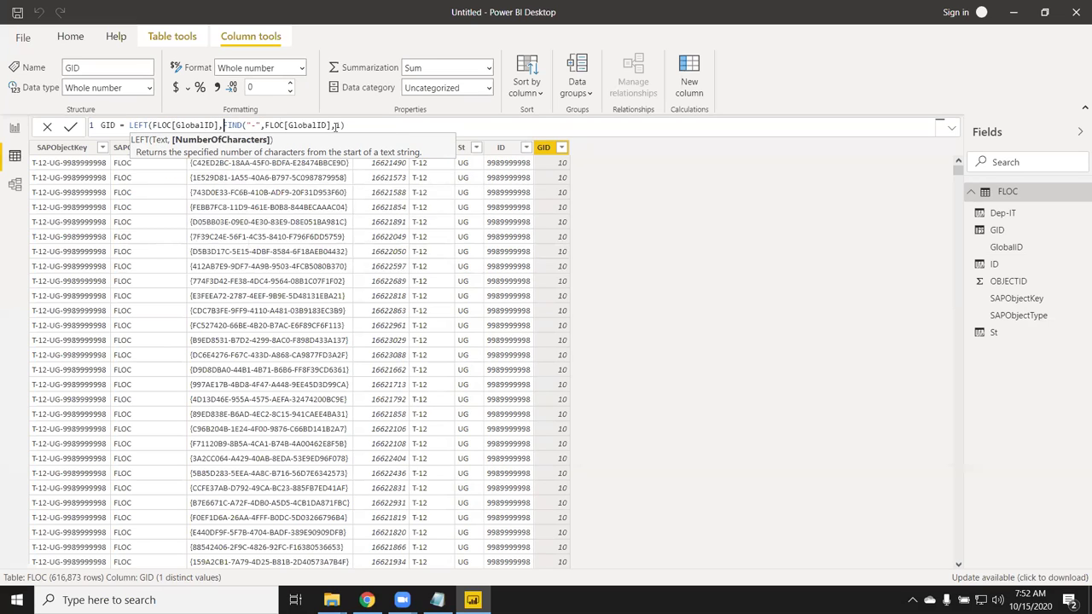
text())
text(-)
text(1)
key(Return)
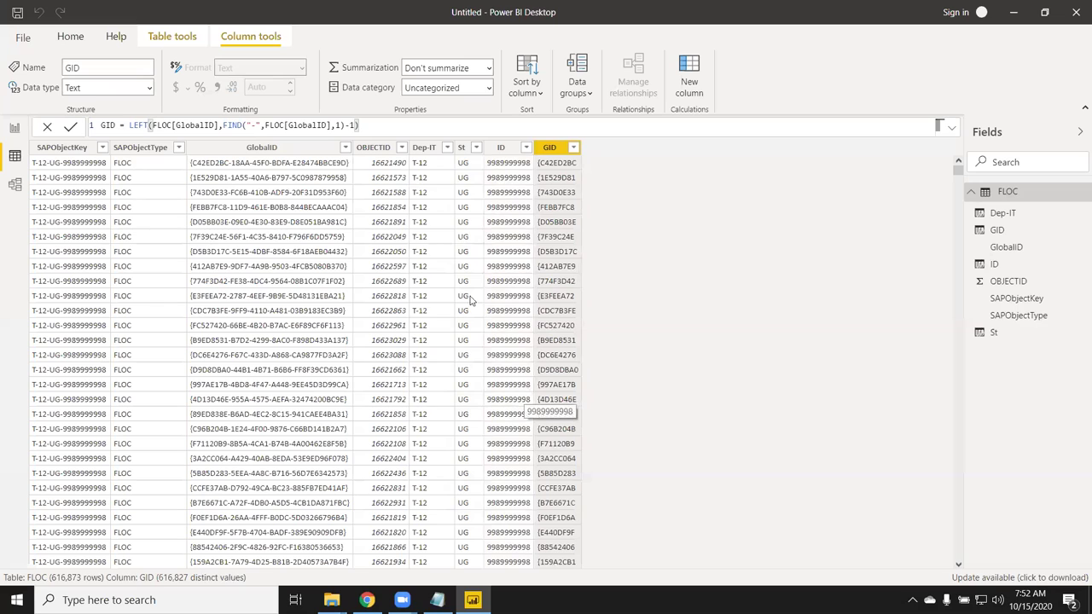
click(129, 125)
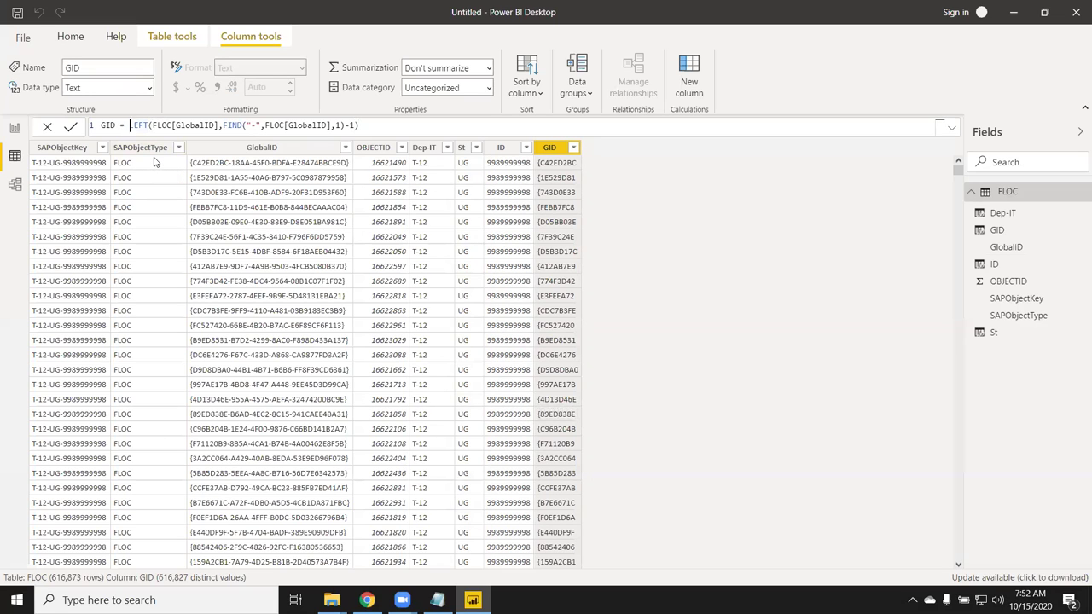
text(sub)
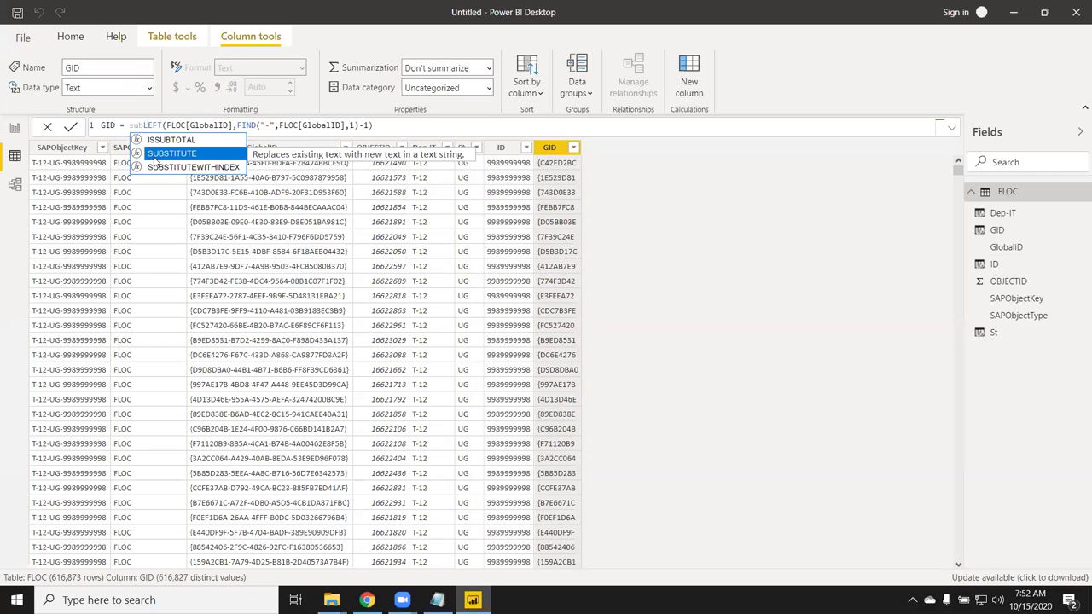
click(154, 157)
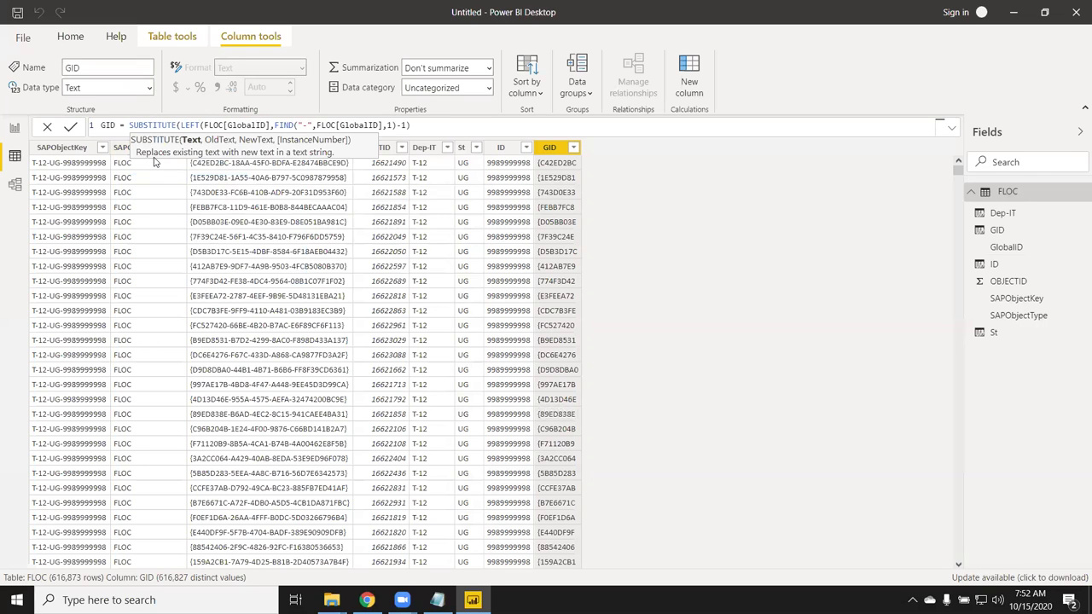
click(433, 124)
text(,")
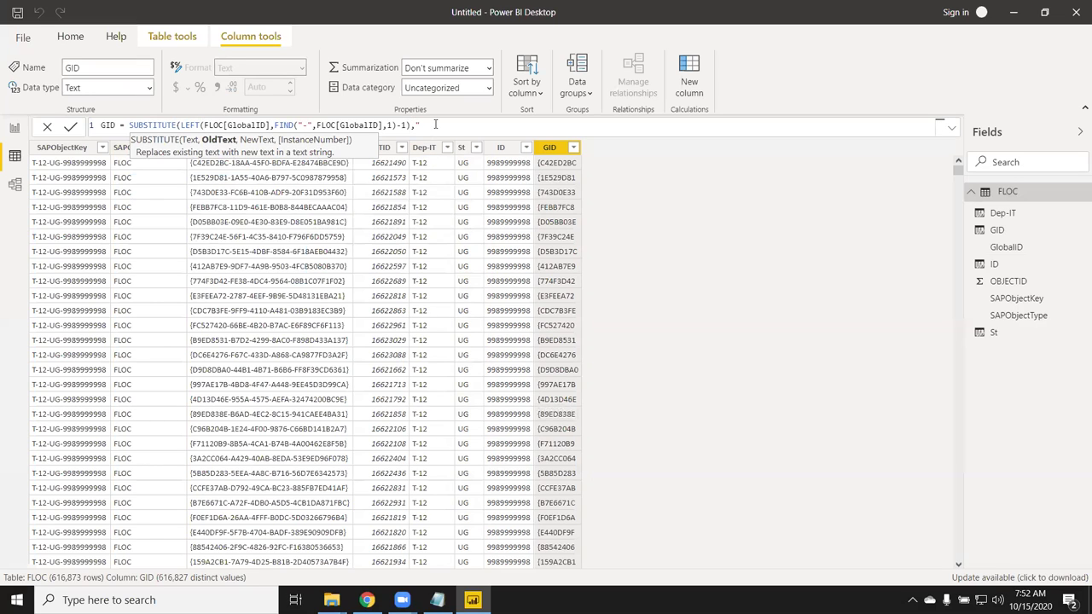
text({)
text(",""))
key(Return)
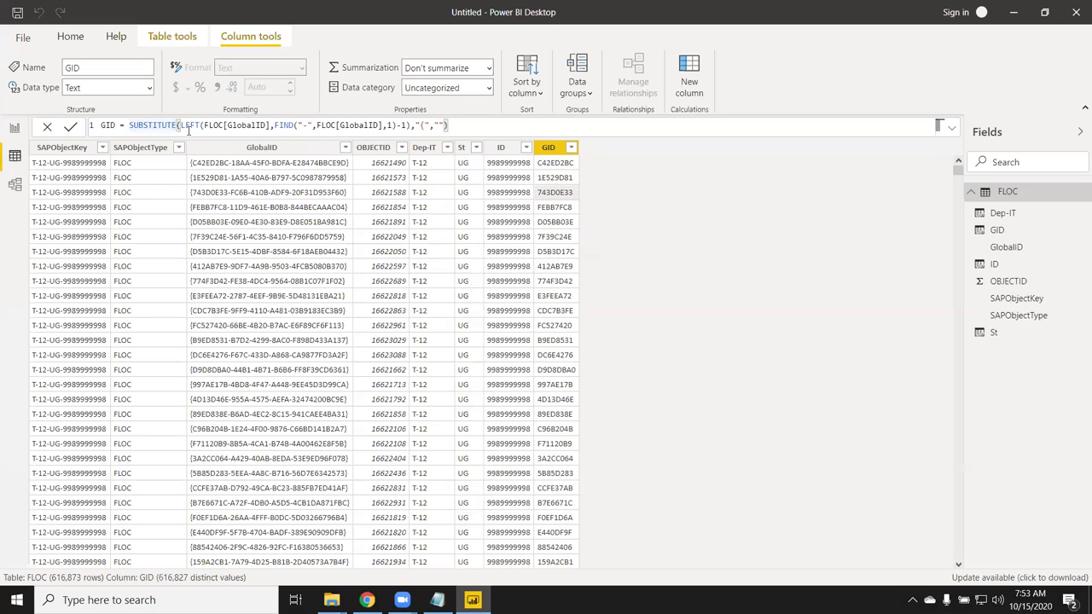
key(BackSpace)
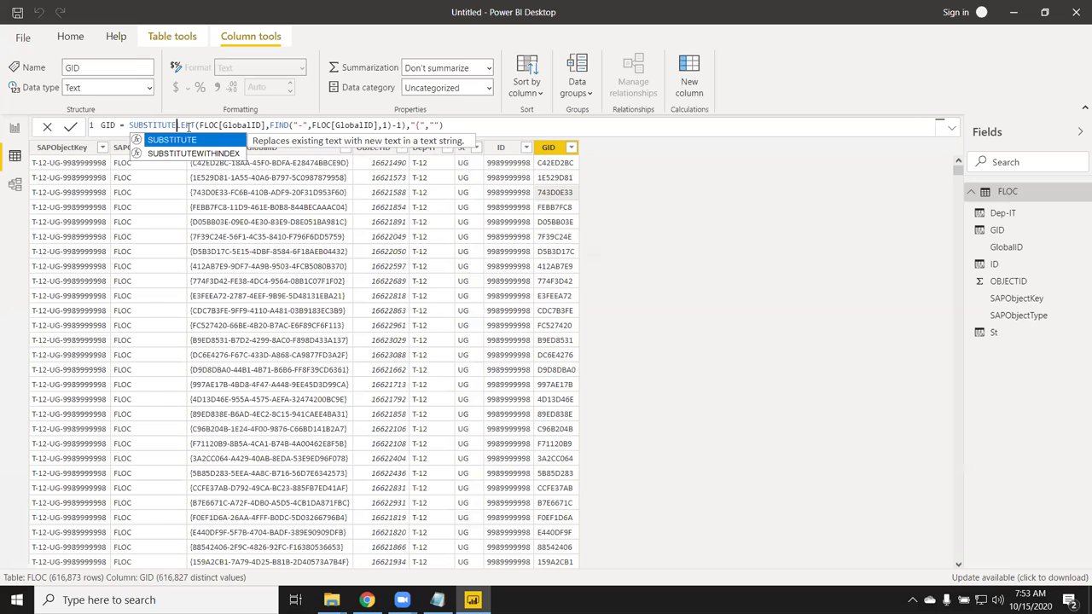
key(BackSpace)
key(BackSpace)
key(BackSpace)
key(BackSpace)
key(BackSpace)
key(BackSpace)
key(BackSpace)
key(BackSpace)
key(BackSpace)
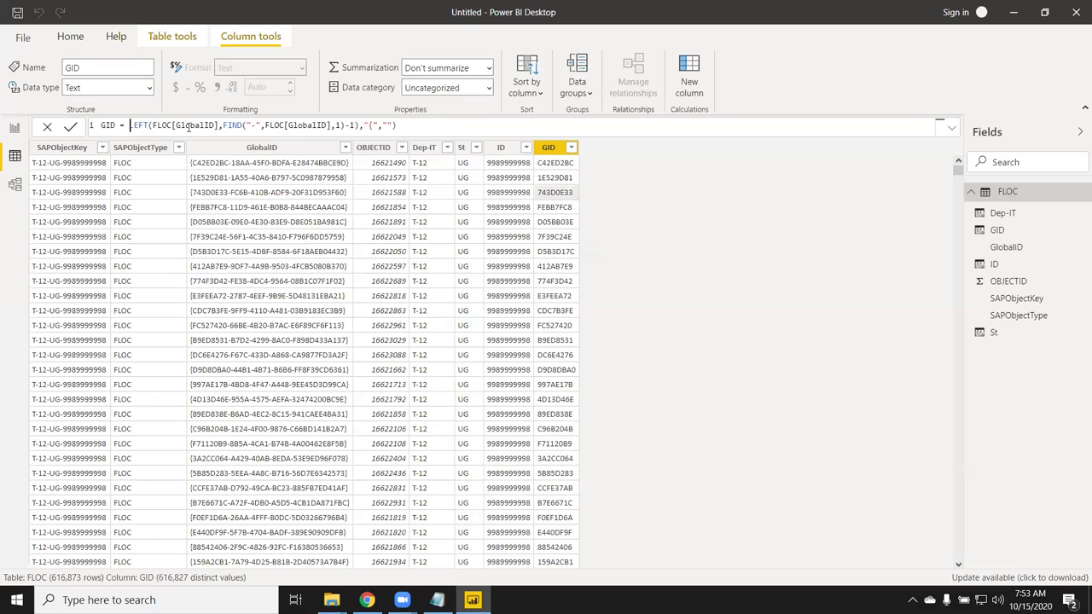
text(ri)
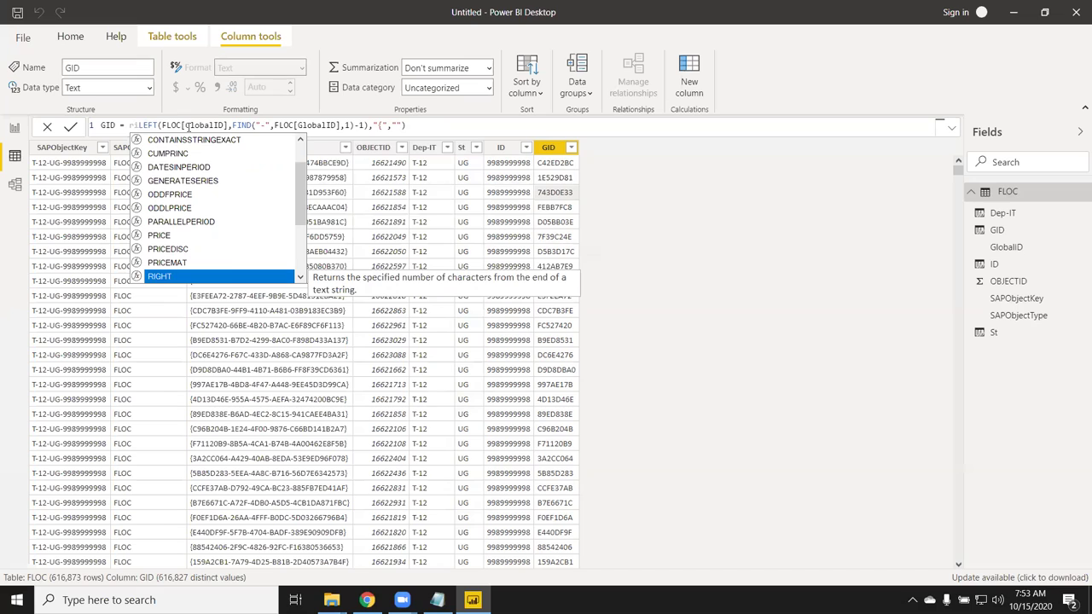
key(BackSpace)
key(BackSpace)
text(L)
click(425, 126)
key(BackSpace)
key(BackSpace)
key(BackSpace)
key(BackSpace)
key(BackSpace)
key(BackSpace)
key(BackSpace)
key(BackSpace)
key(Return)
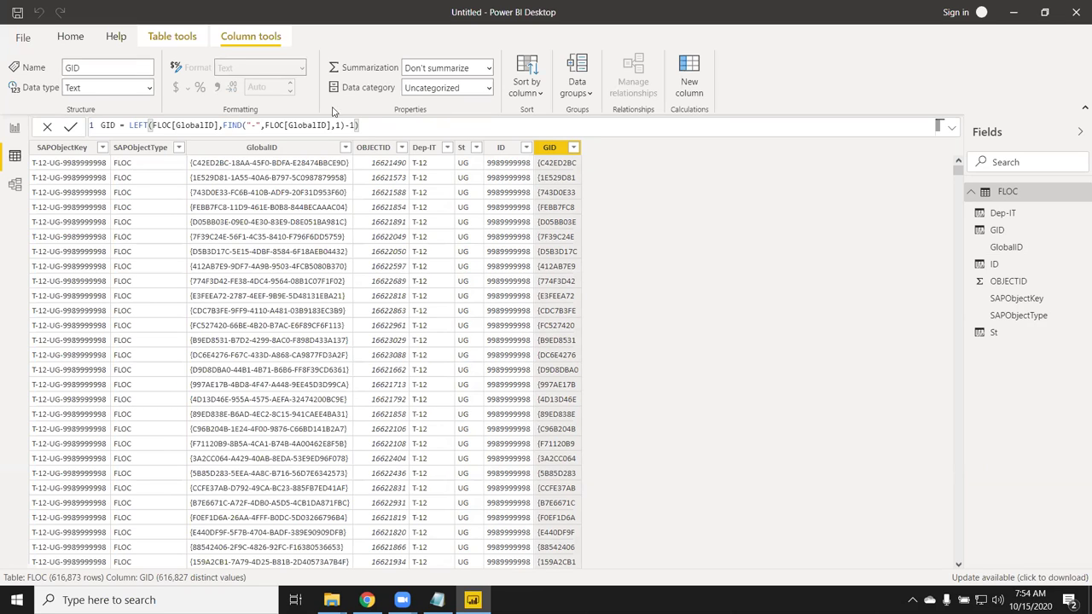
- Start a new calculated column in the FLOC table from the Column tools ribbon
click(690, 77)
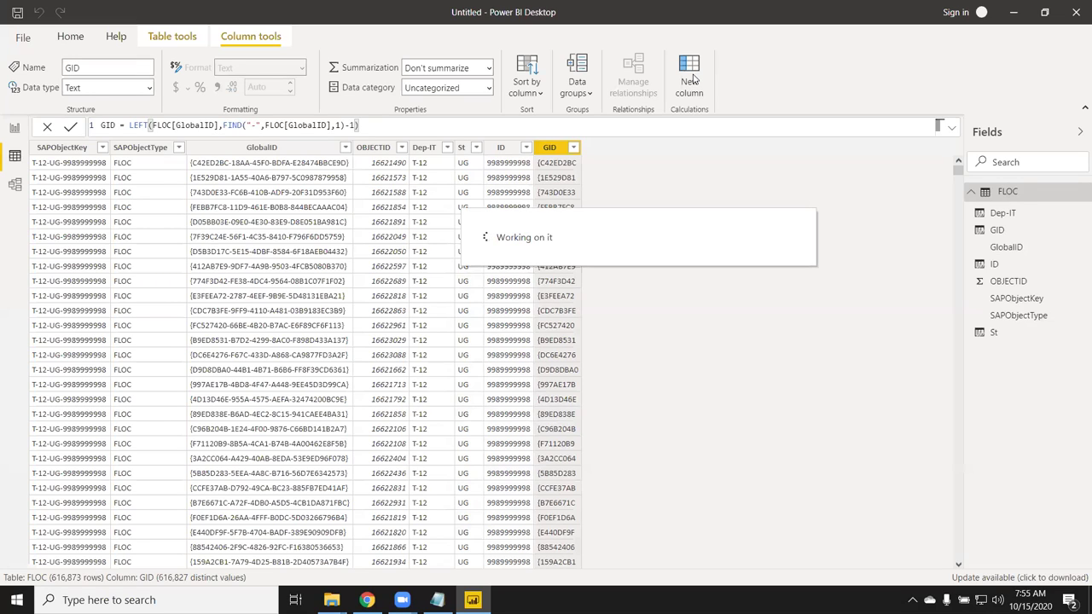
- Add a new calculated column to FLOC and name it G_
click(689, 76)
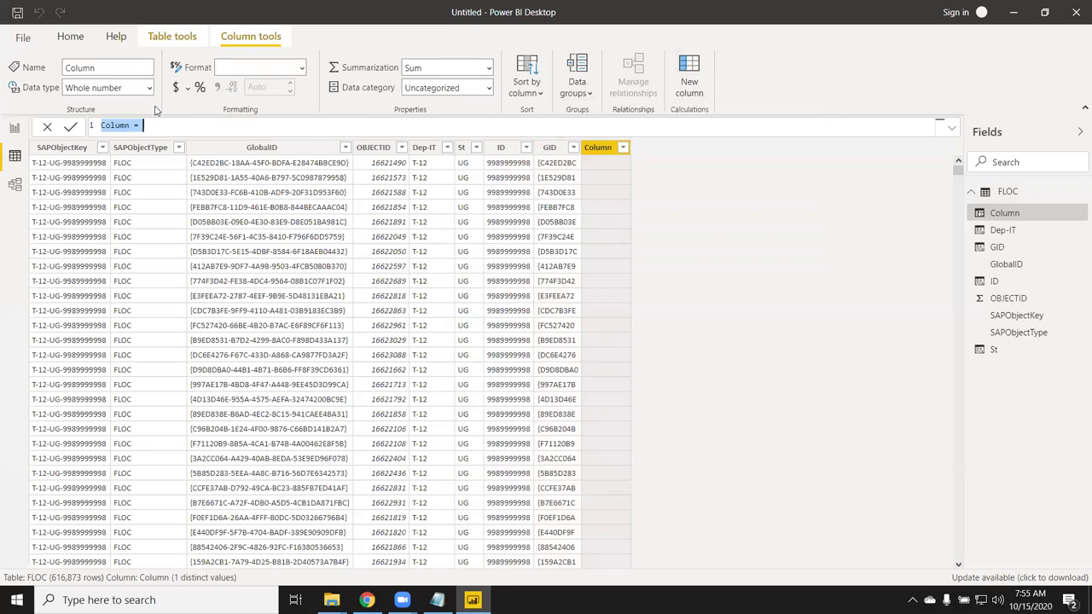
double_click(125, 126)
text(G_)
key(Return)
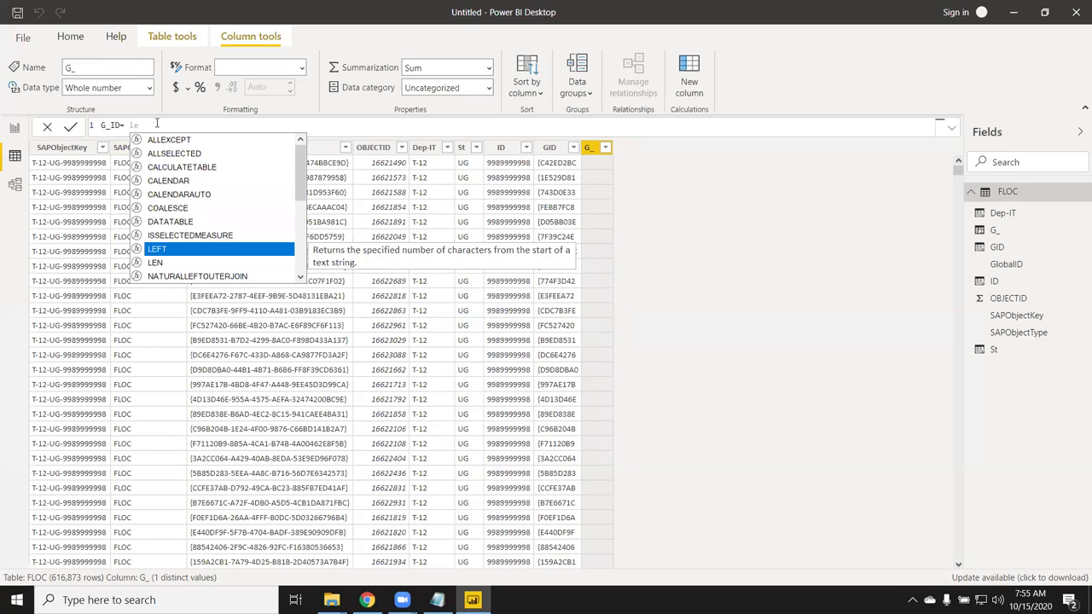
- Define G_ID = RIGHT(FLOC[GID], LEN(FLOC[GID])-1) to strip the leading brace
key(BackSpace)
key(BackSpace)
text(ri)
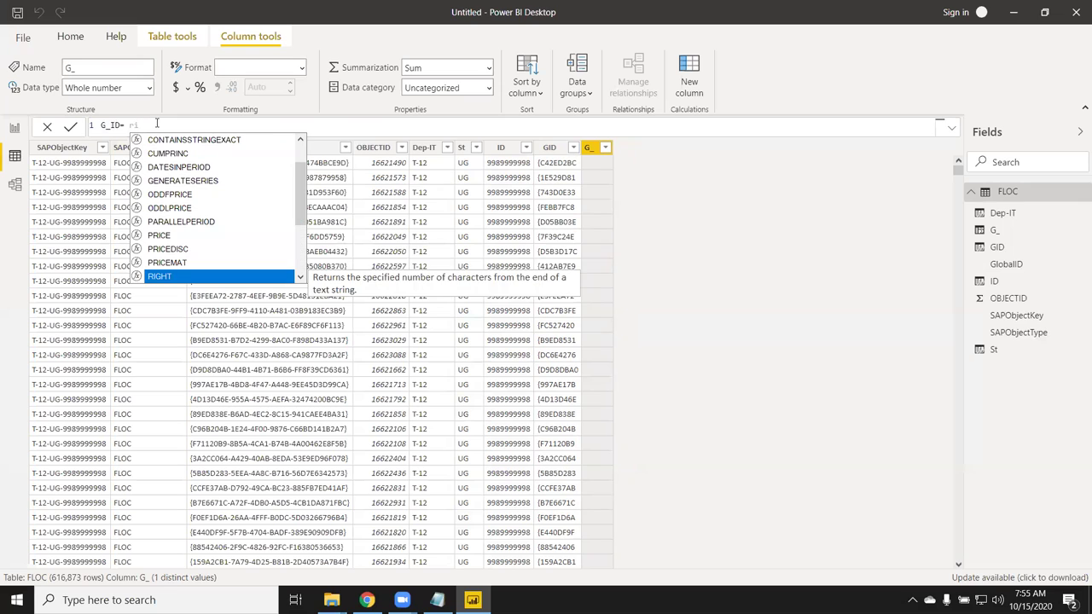
key(Tab)
text(gi)
key(Tab)
text(,)
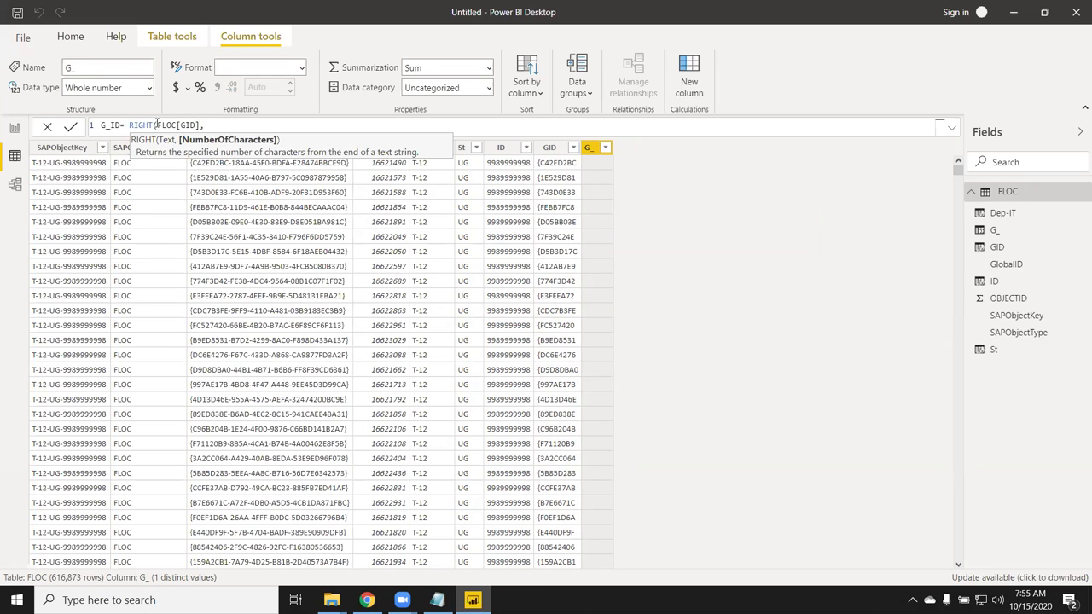
text(len)
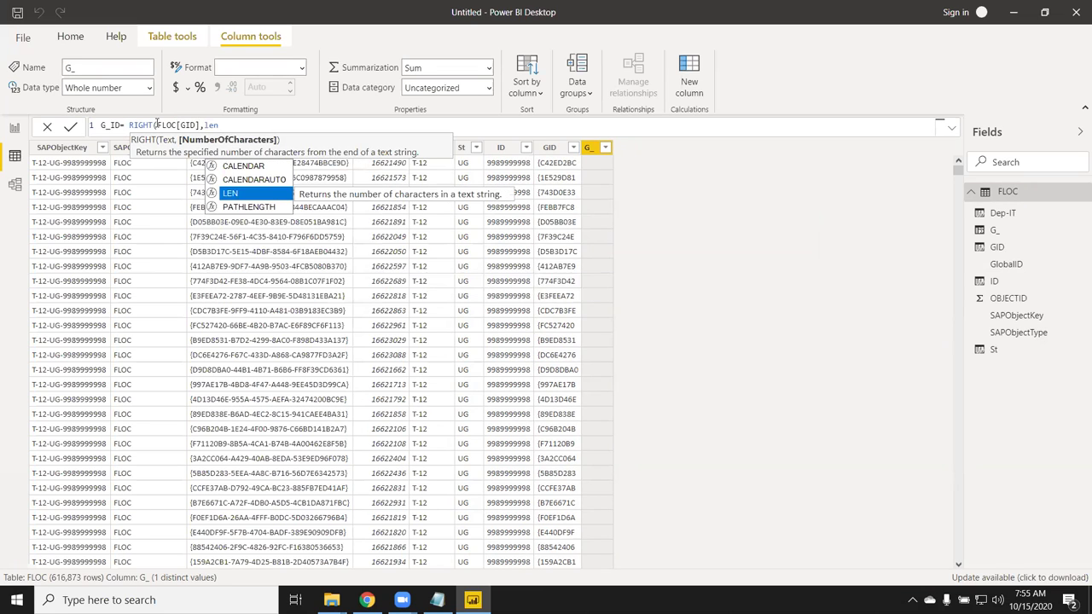
key(Tab)
text(g)
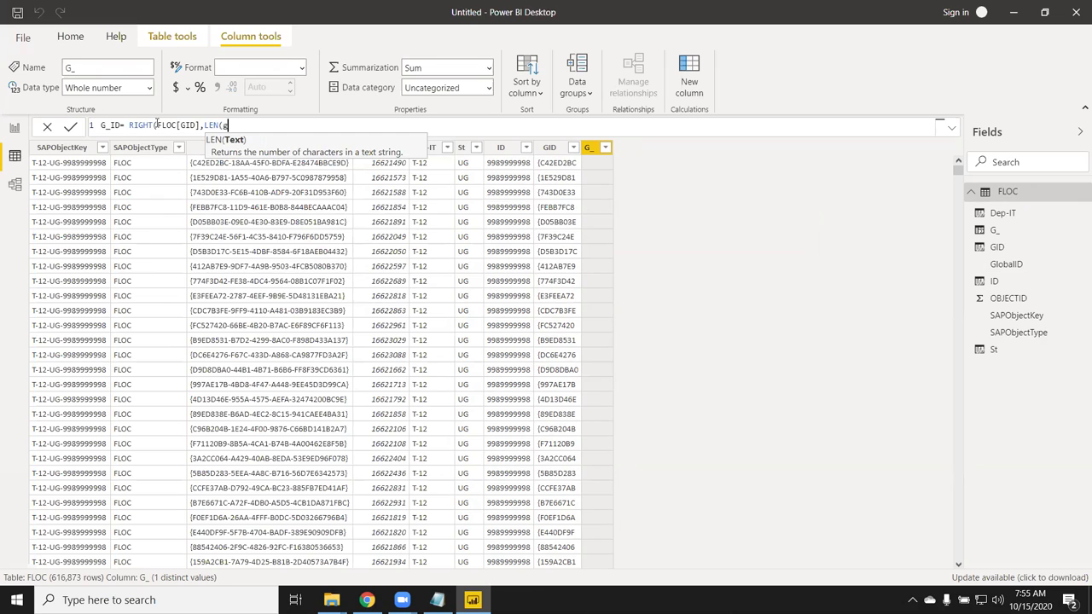
text(id)-1)
key(BackSpace)
key(BackSpace)
key(BackSpace)
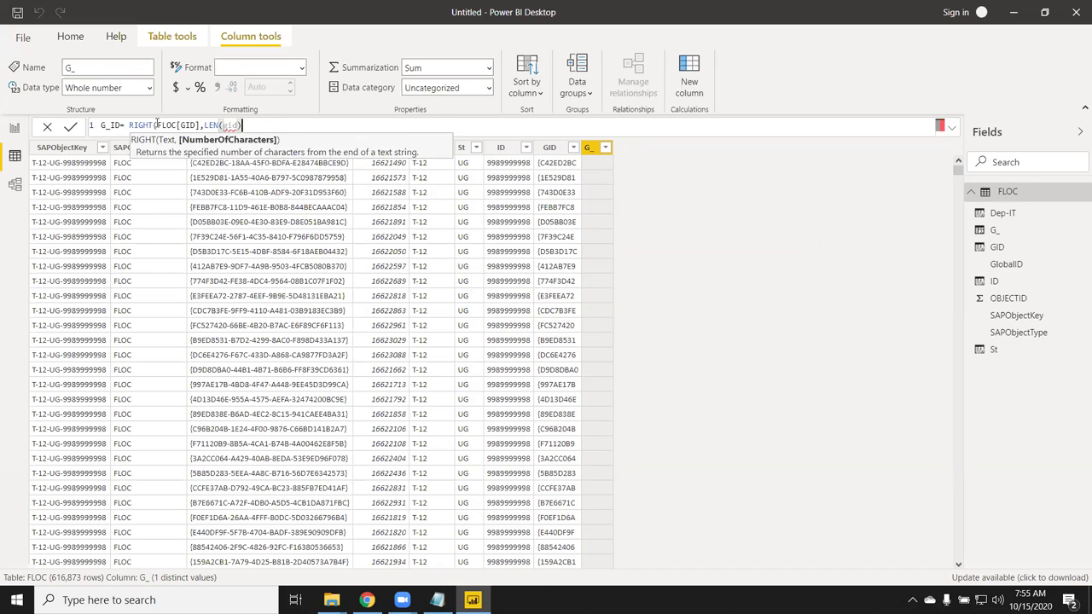
key(Up)
key(Up)
key(Tab)
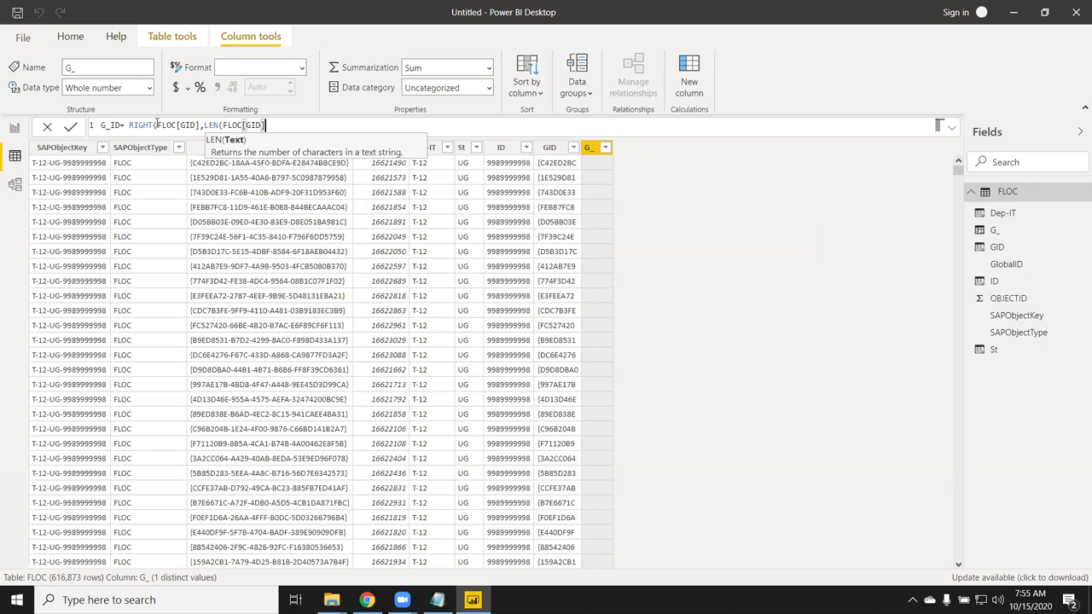
text()-1)
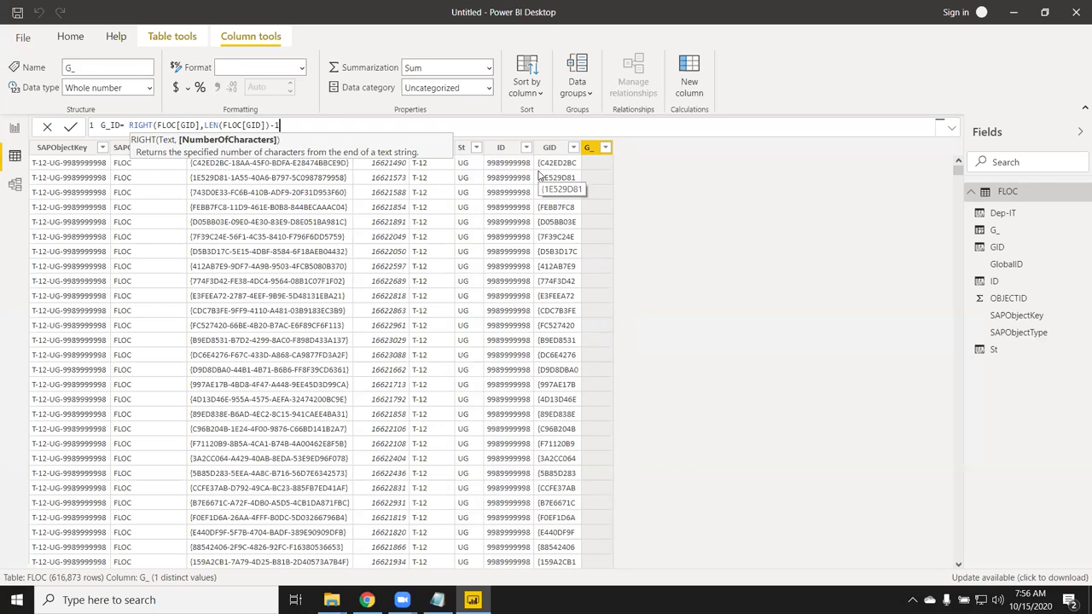
key(Return)
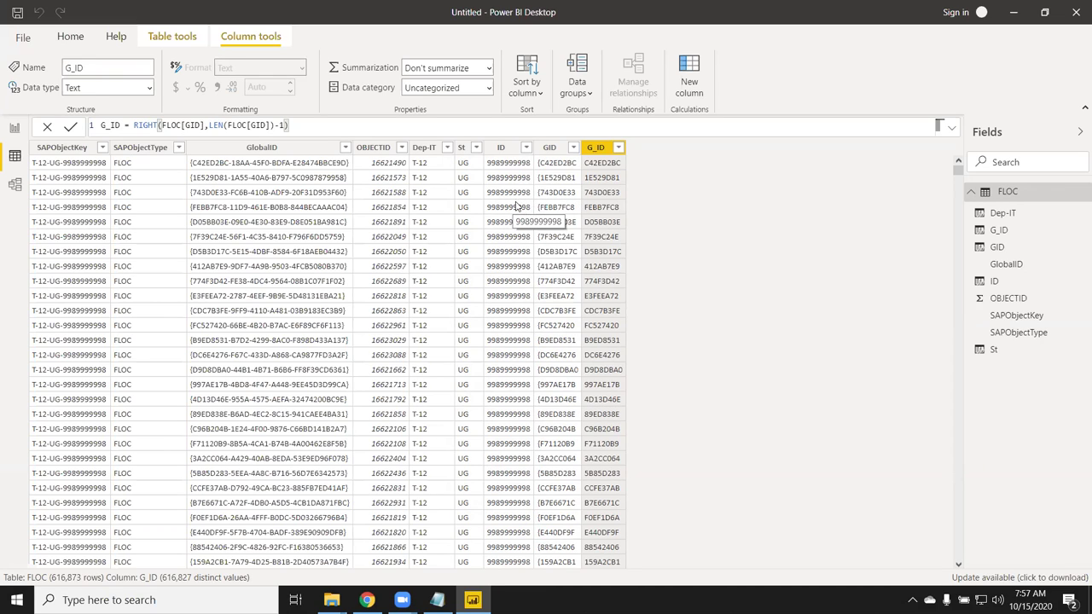
click(429, 165)
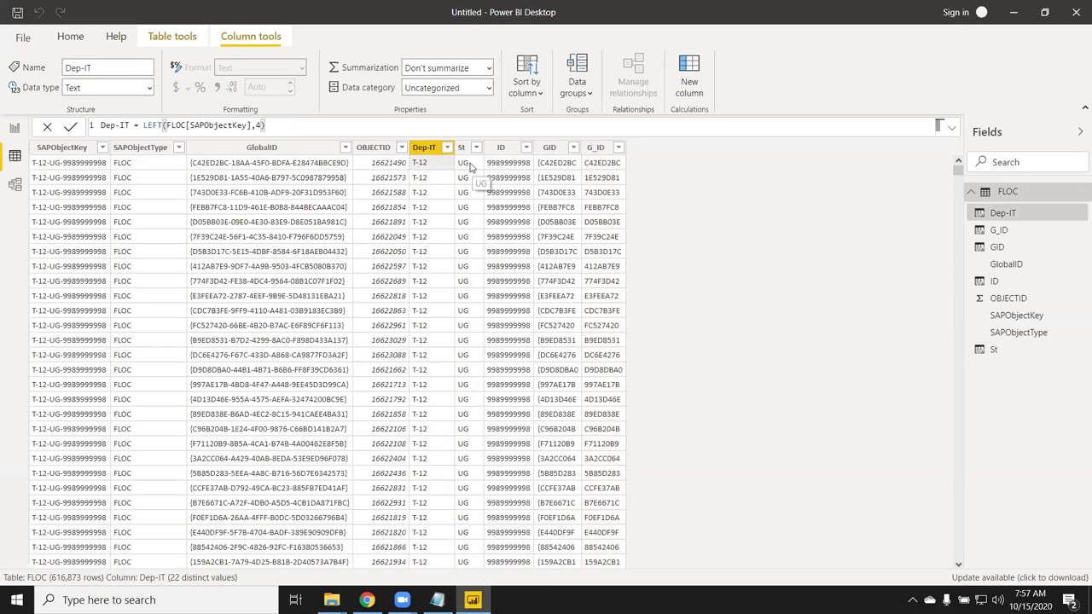
click(469, 167)
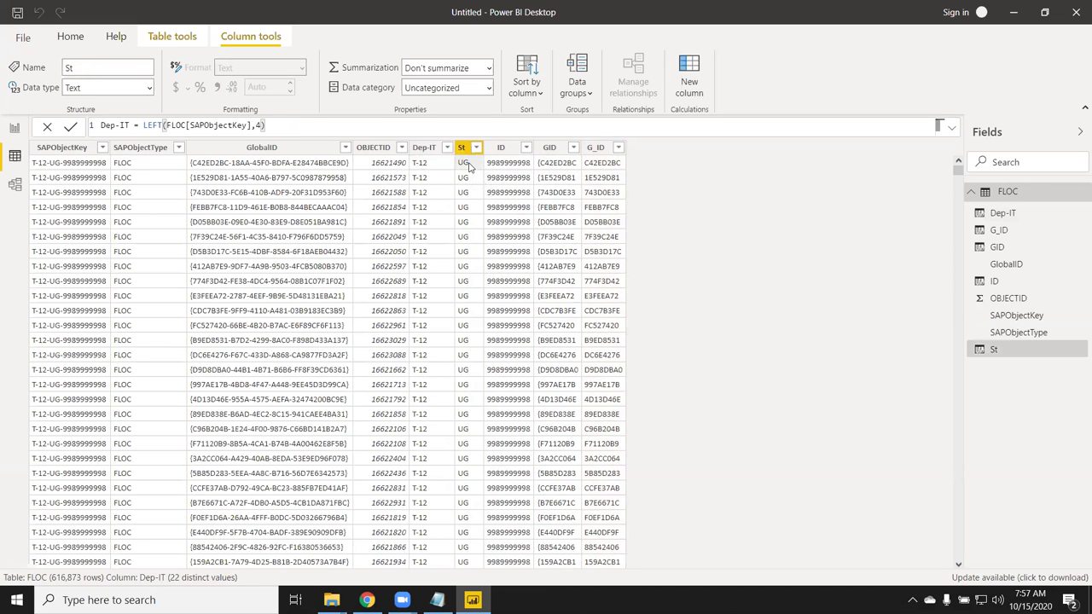
click(514, 168)
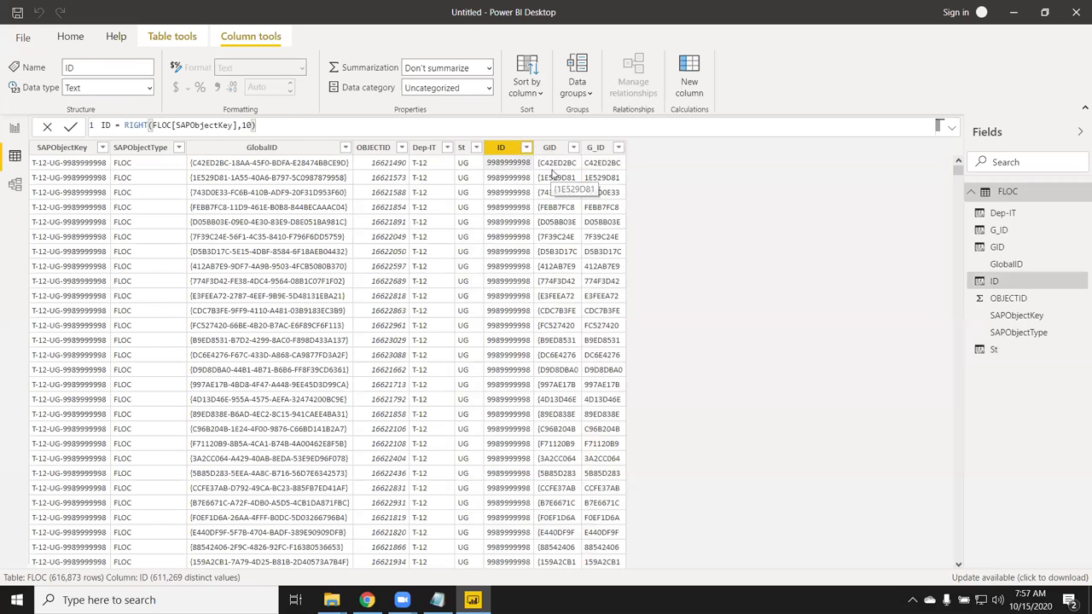
click(552, 173)
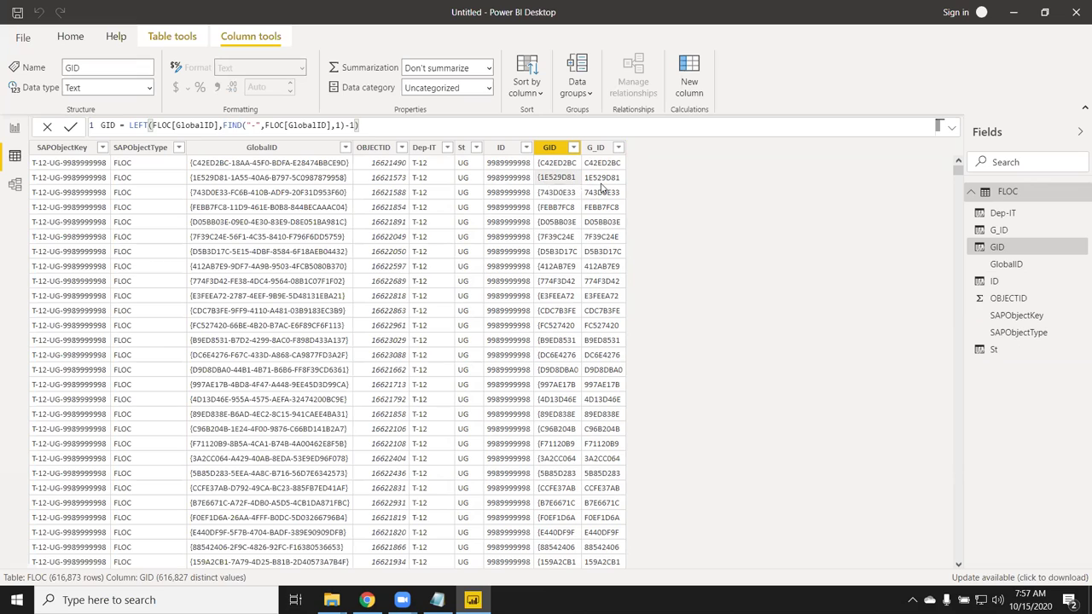
click(600, 190)
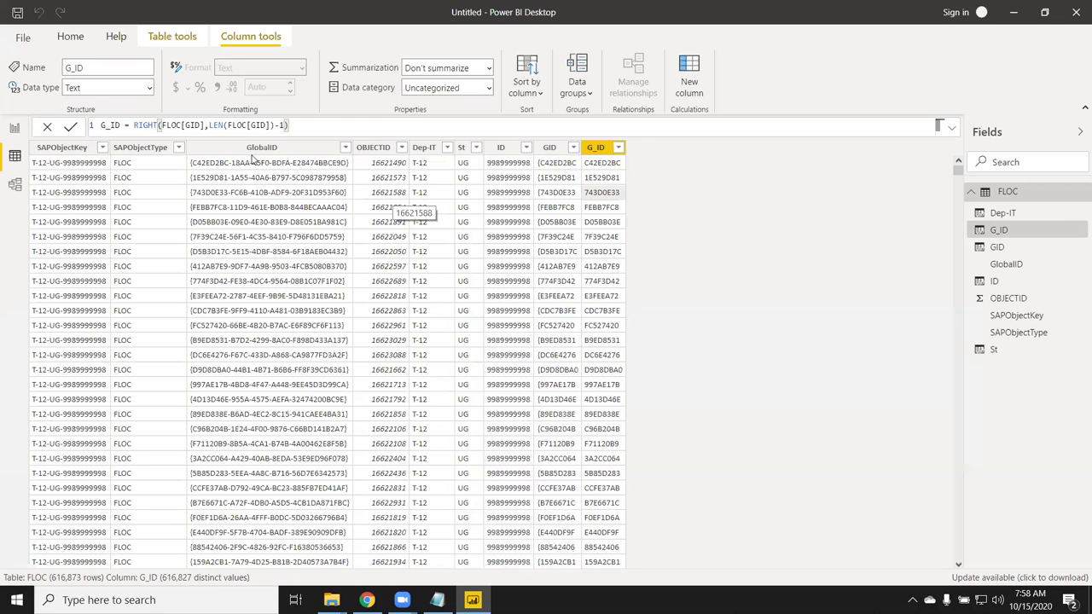
- Add another new calculated column to FLOC via New column on Column tools
click(683, 91)
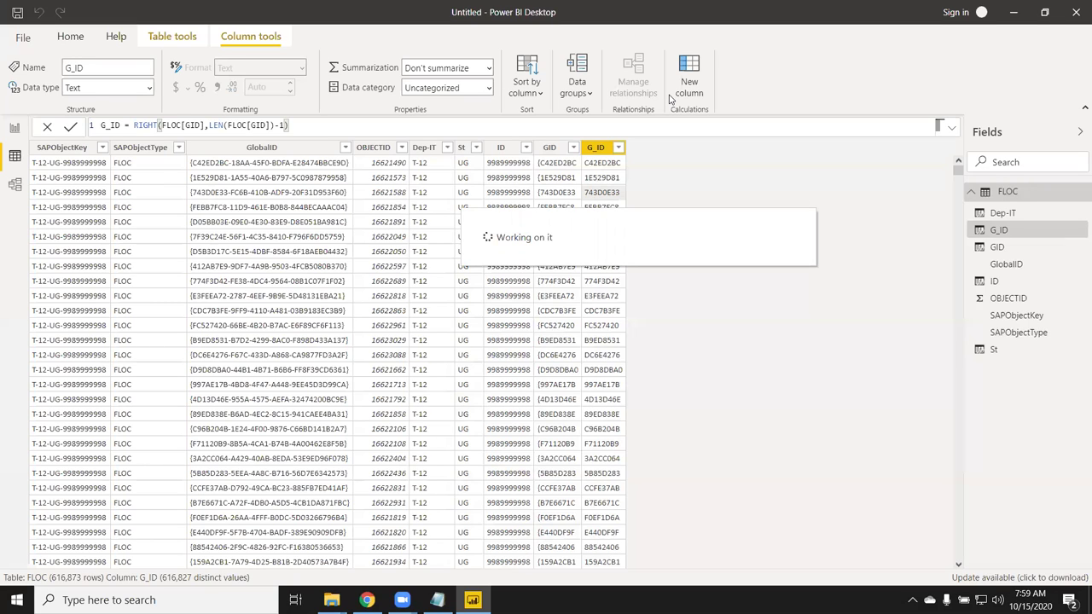
- Define the new column NEWID = FLOC[St] & "-" & FLOC[GID]
click(671, 99)
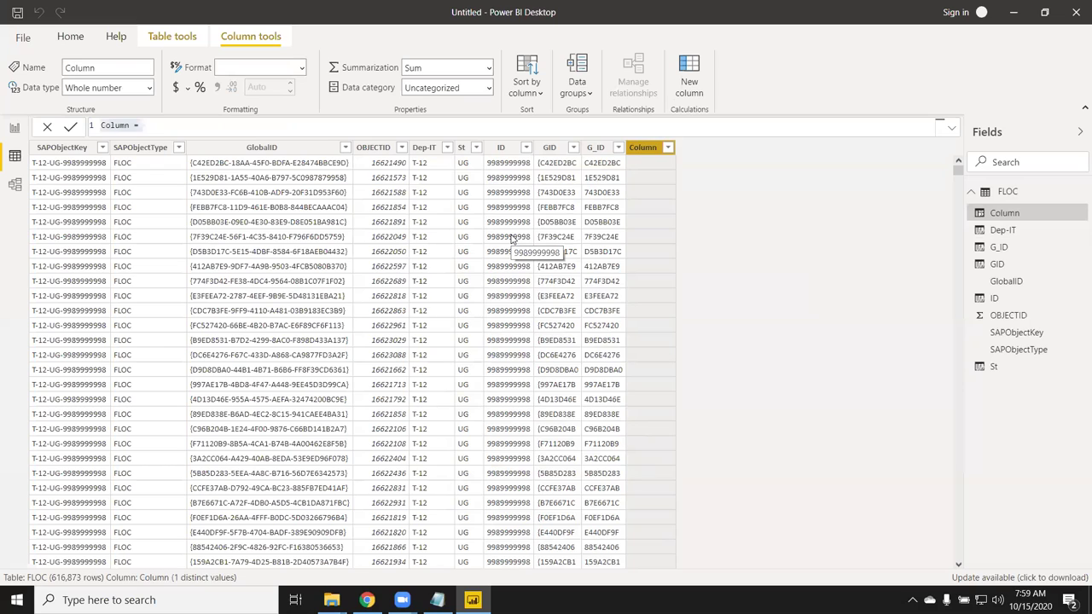
double_click(114, 126)
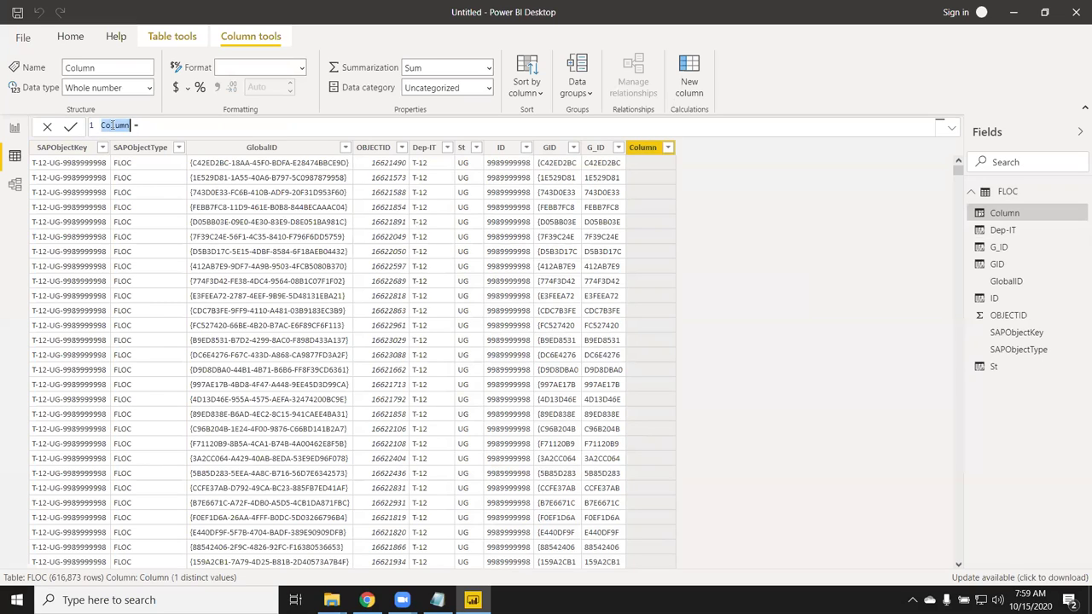
text(NEW)
text(ID =)
text(s)
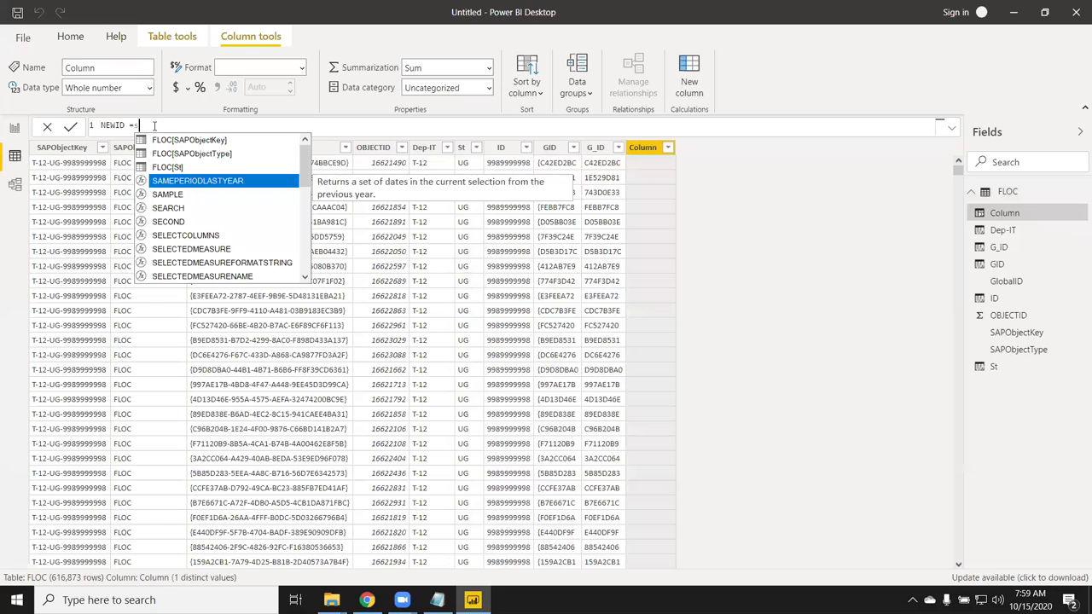
text(t)
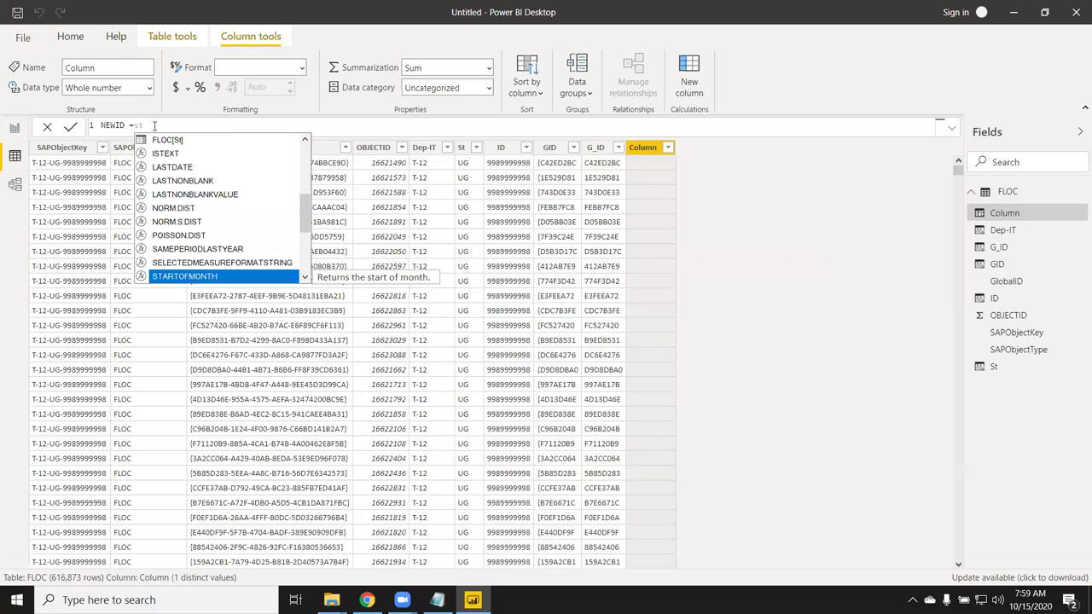
key(Up)
key(Up)
key(Up)
key(Up)
key(Up)
key(Up)
key(Up)
key(Tab)
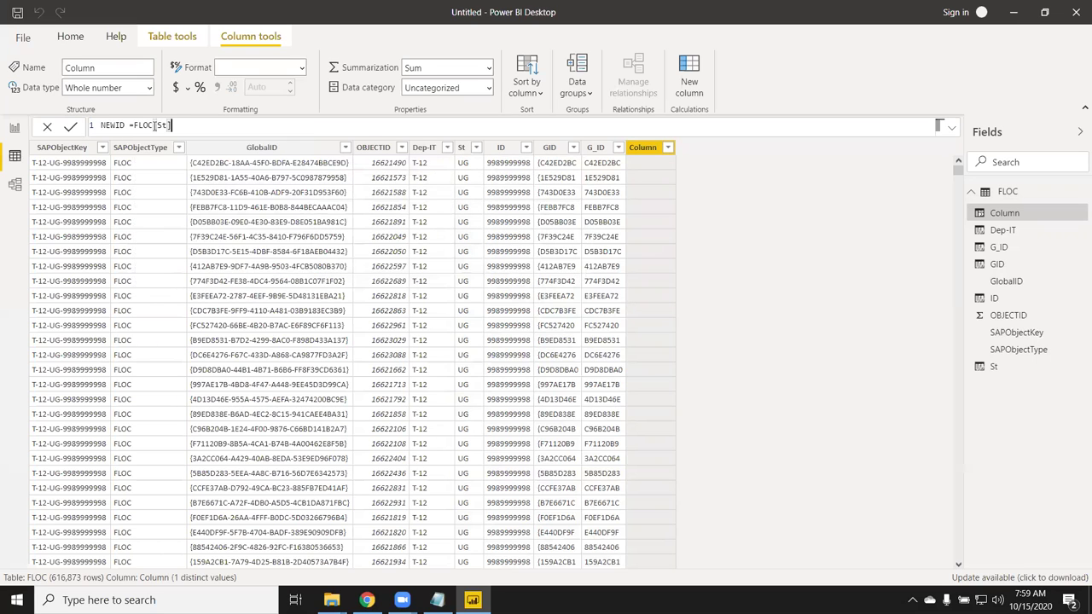
text( & )
text("0)
key(BackSpace)
text(")
text(&)
text(gid)
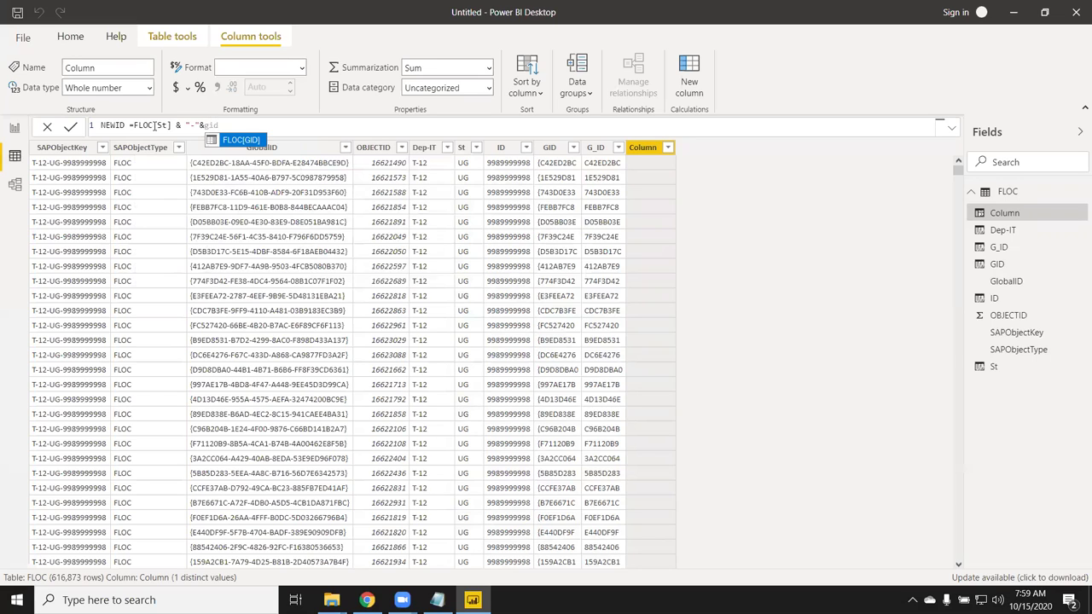
key(Tab)
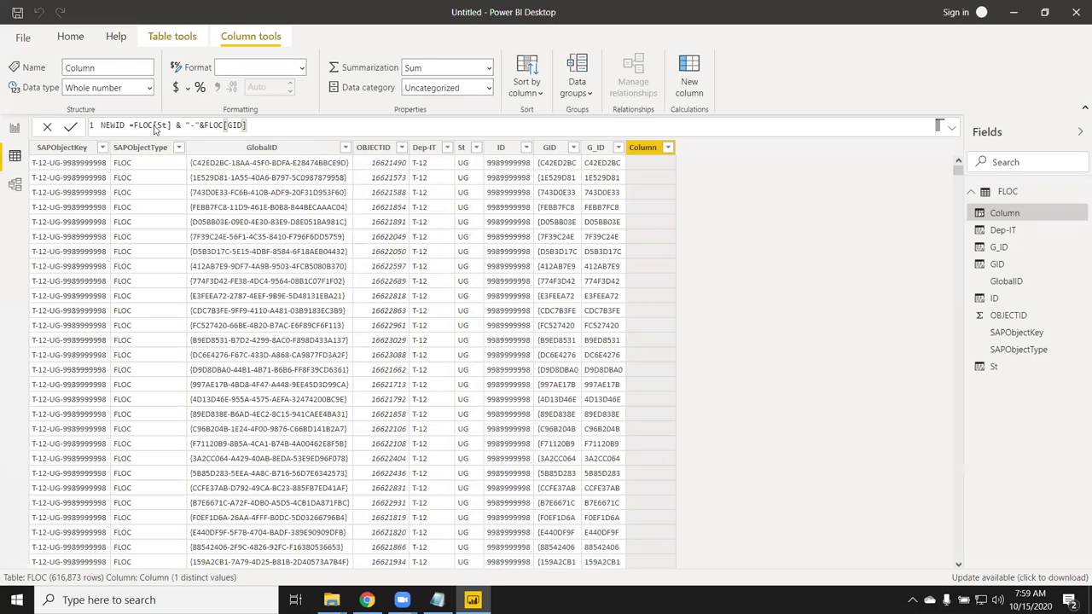
key(Return)
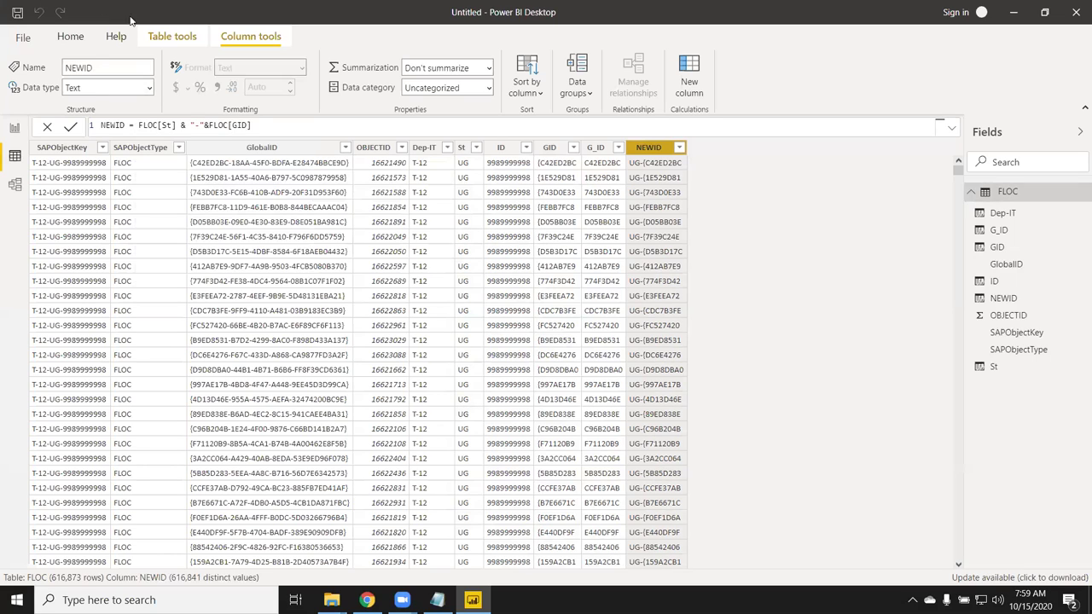
- Open the Enter data grid from the Home ribbon to build a table by hand
click(173, 38)
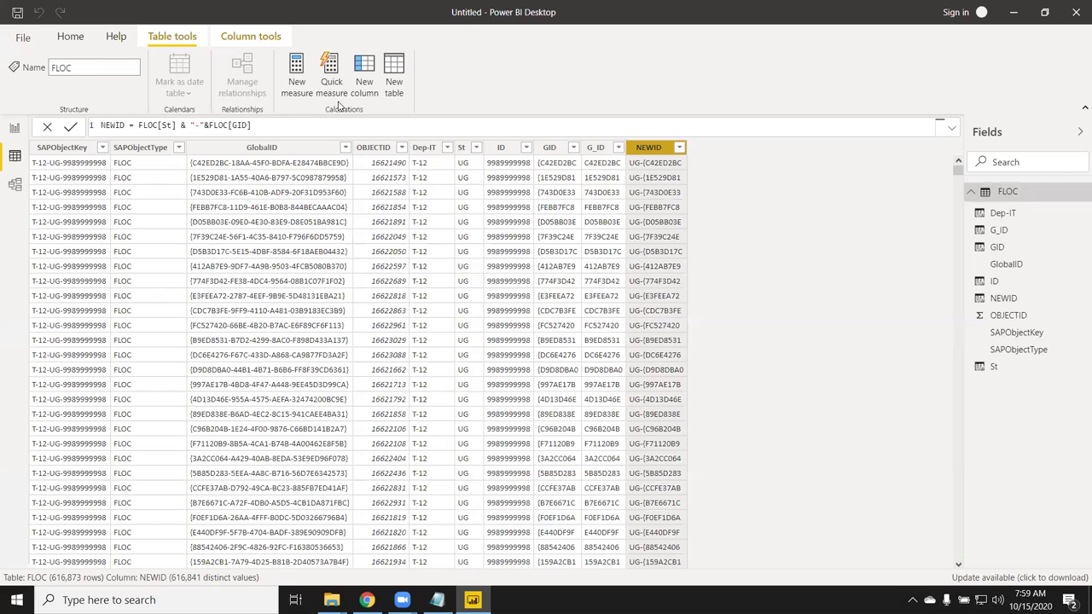
click(70, 35)
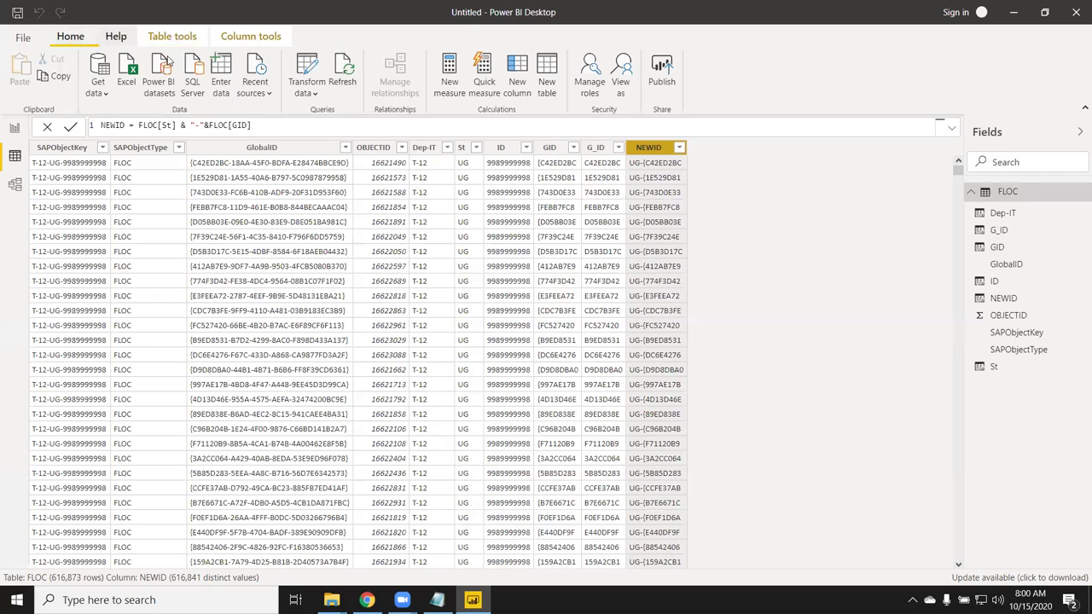
click(221, 70)
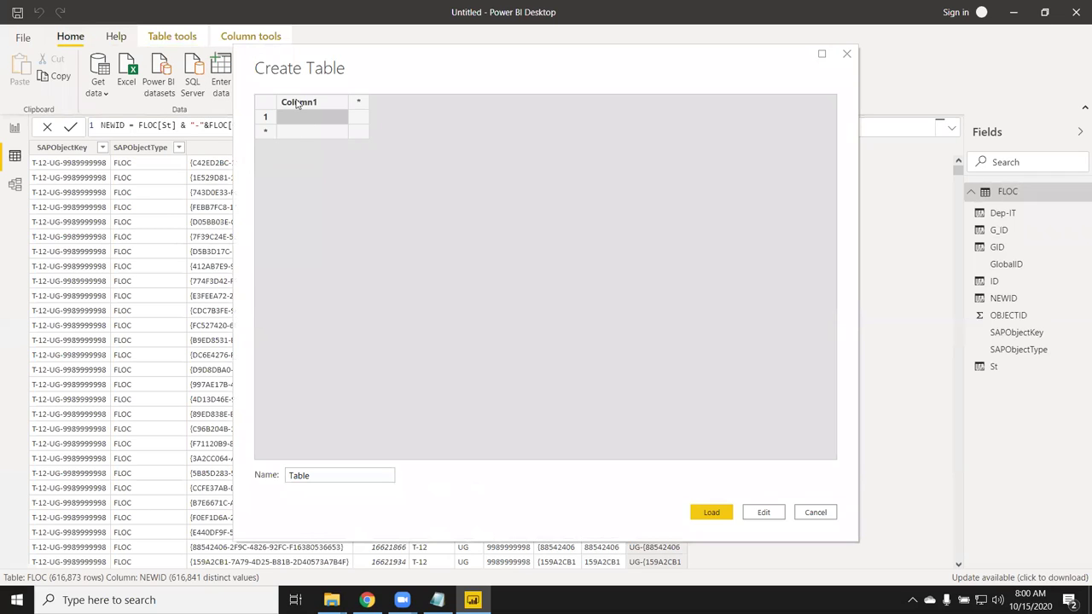
- Set the Create Table column headers to Date, Time and Name
double_click(297, 103)
text(Date)
key(Tab)
key(BackSpace)
text(Time)
key(Tab)
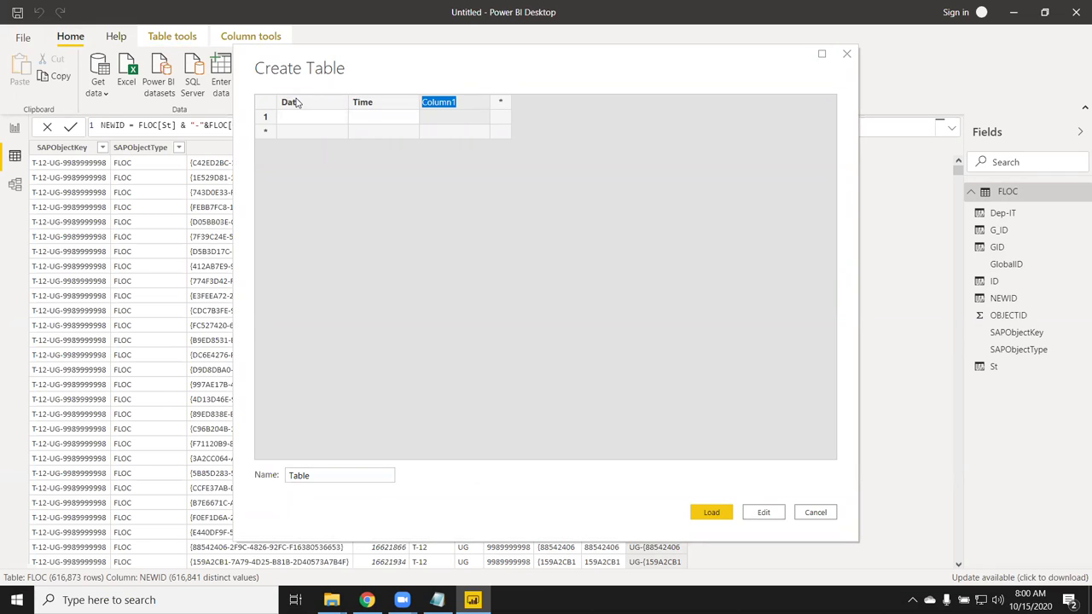
text(N)
text(am)
text(e)
key(Tab)
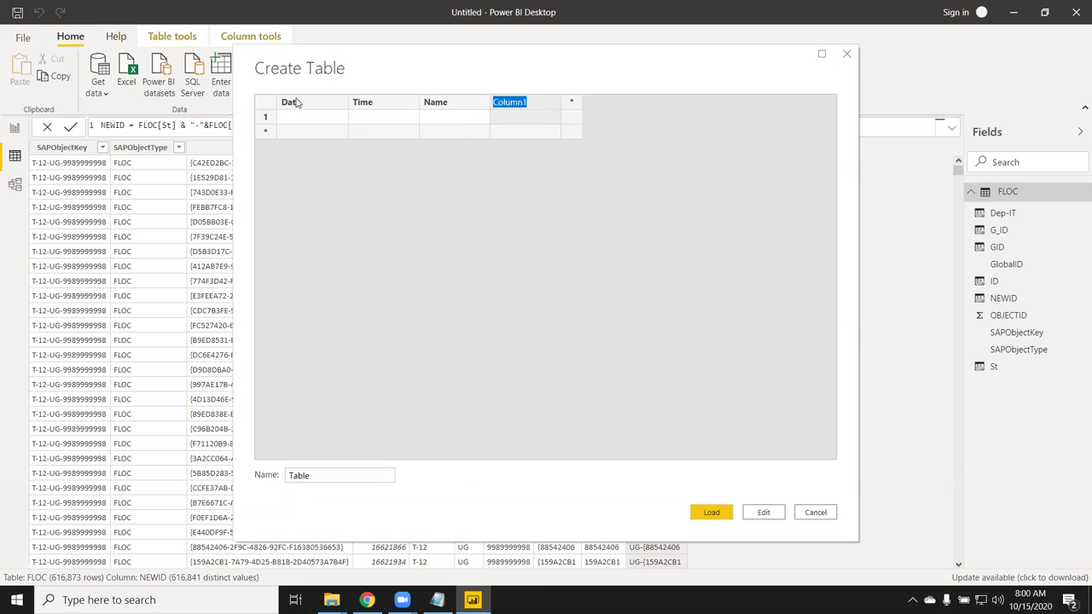
click(322, 123)
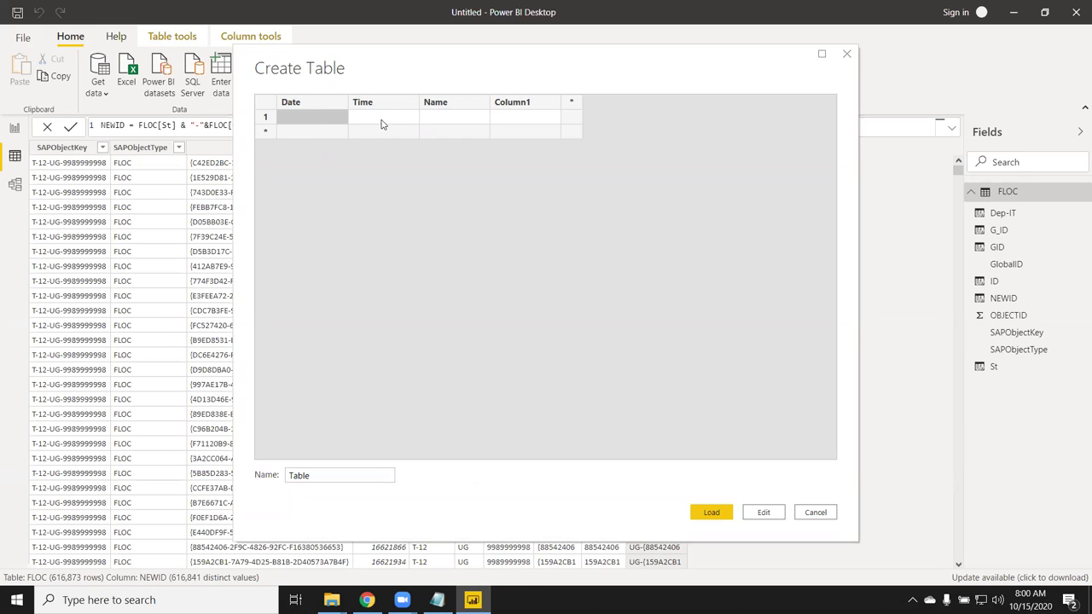
- Enter three rows: 1/1/2020 10:20, 1/2/2020 11:30, 1/6/2020 14:00, each with a person's name
text(1/1)
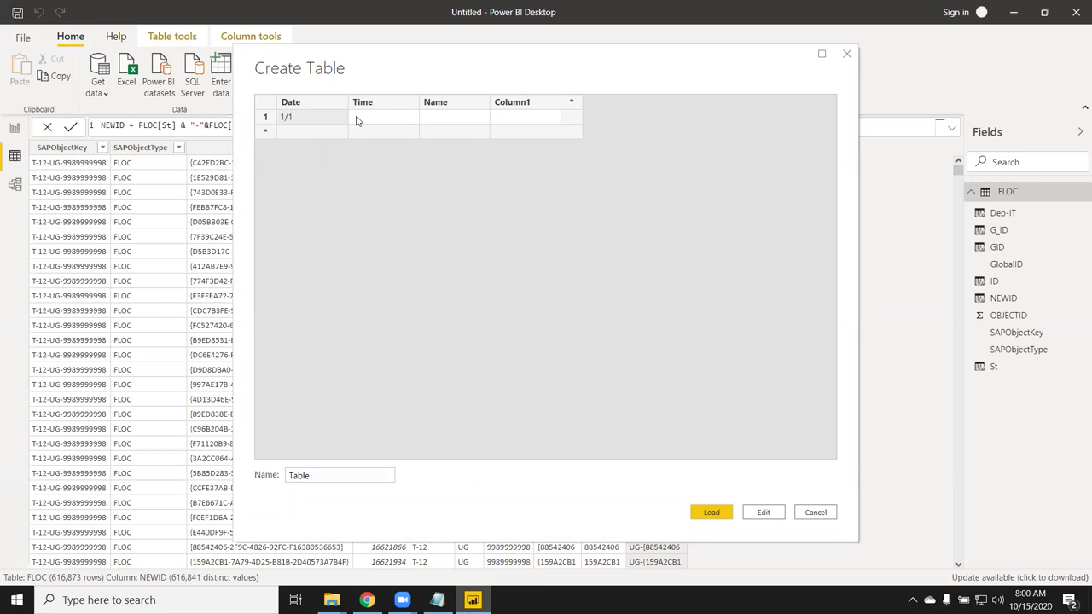
text(/2020)
key(Tab)
text(10:20)
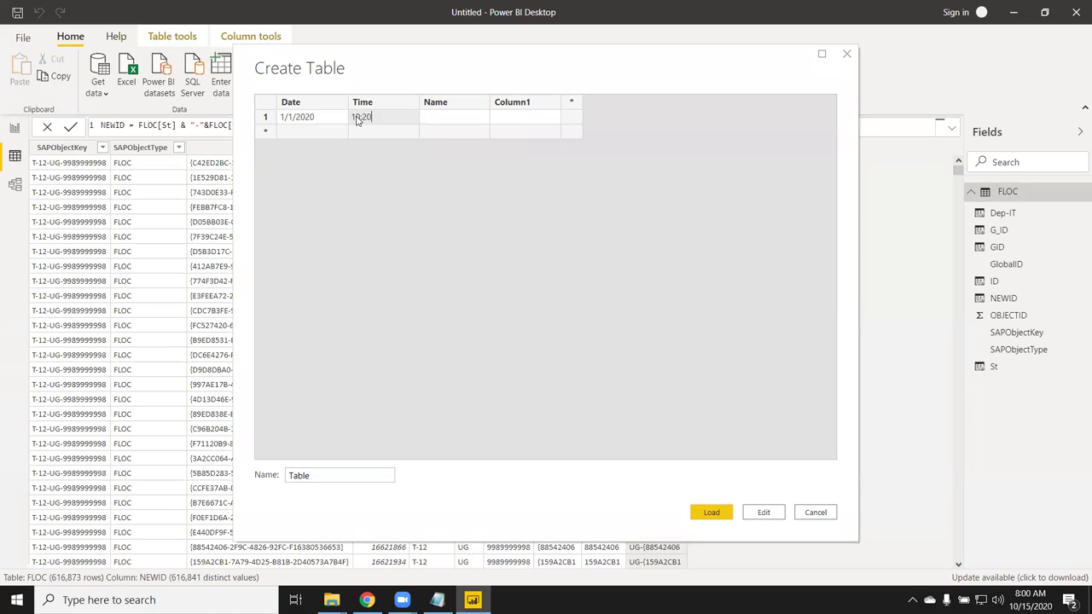
key(Tab)
text(Puja)
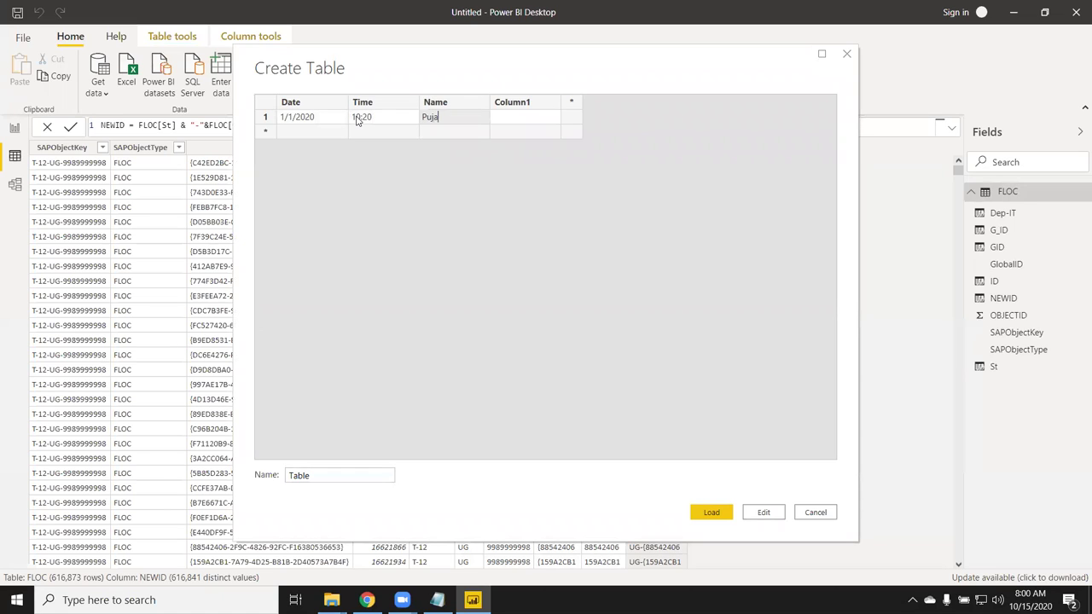
key(Return)
key(Home)
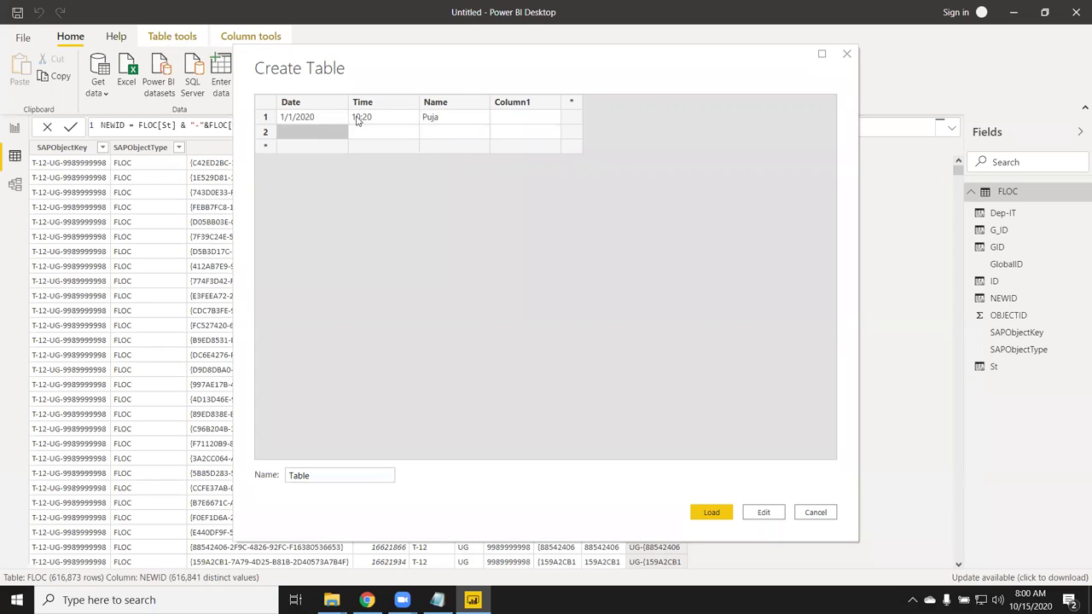
text(1/2)
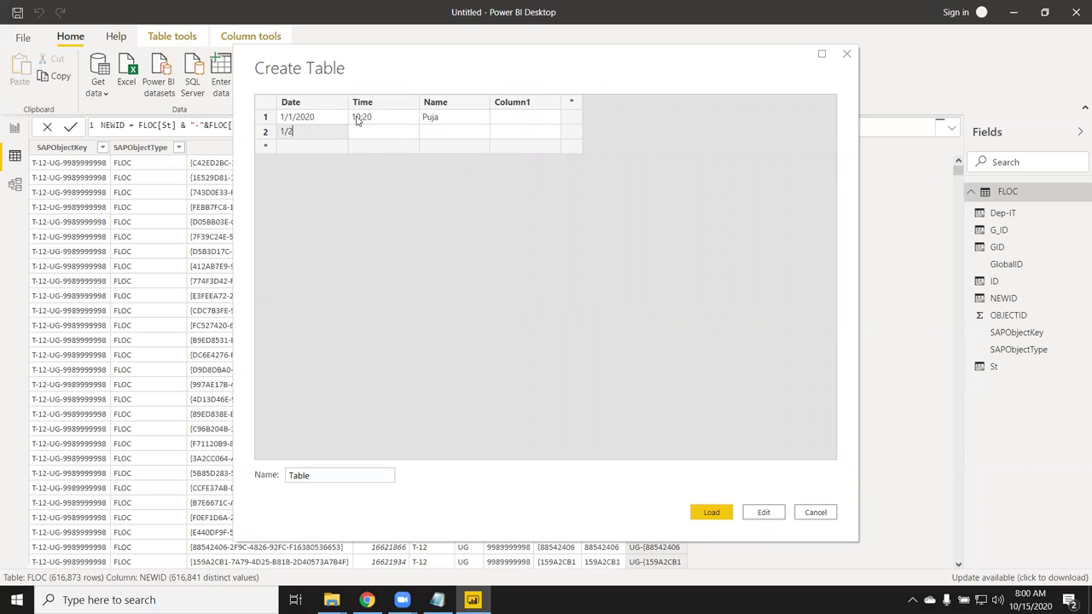
text(/2020)
key(Tab)
text(11:30)
key(Tab)
text(Neeraj)
key(Return)
key(shift+Tab)
key(shift+Tab)
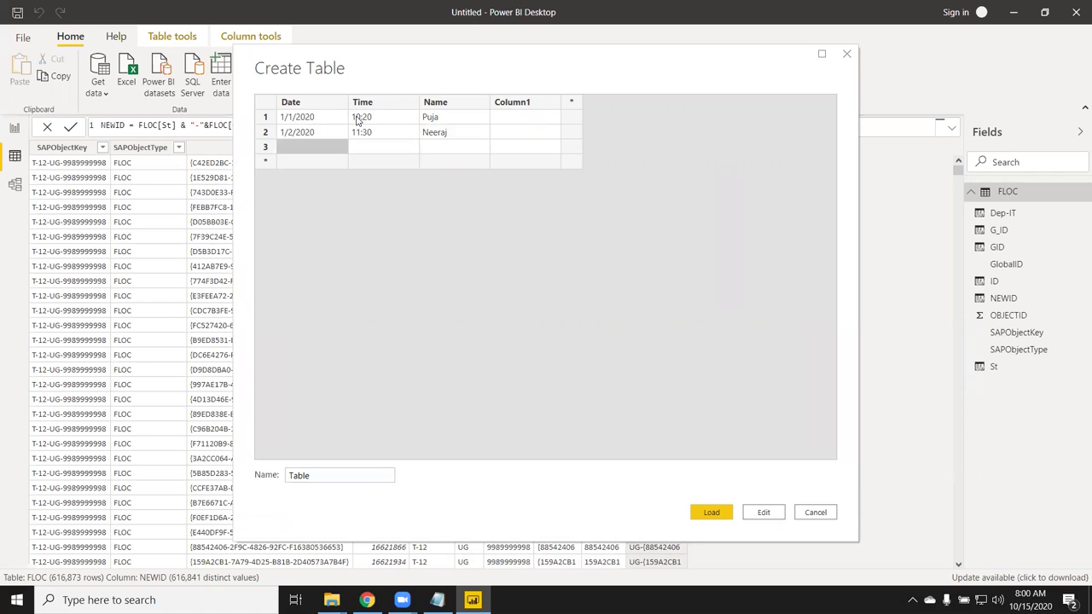
text(1/6/)
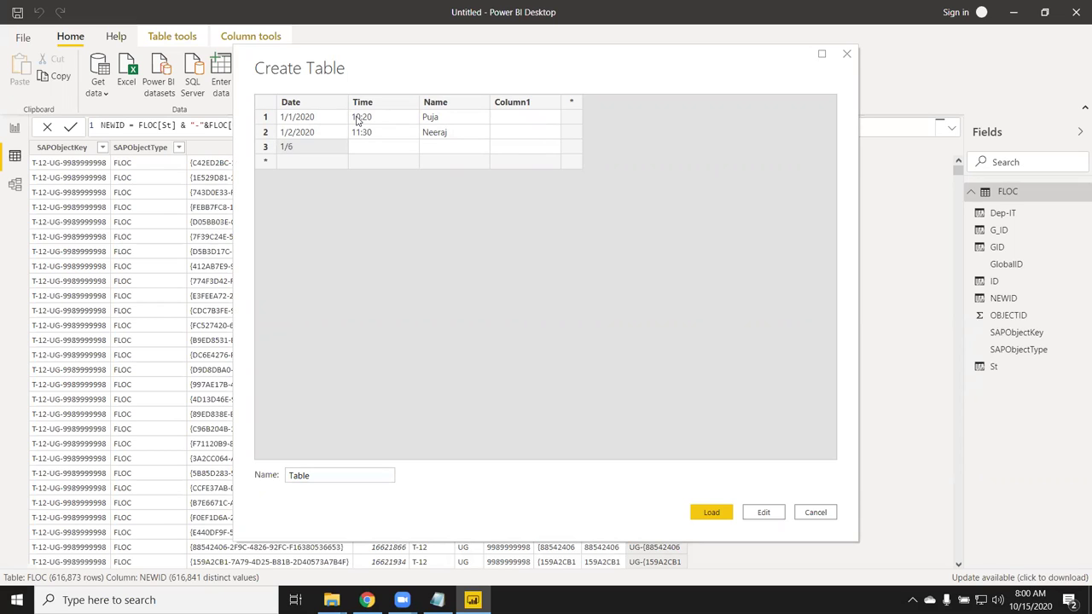
text(2020)
key(Tab)
text(14:00)
key(Tab)
text(Om)
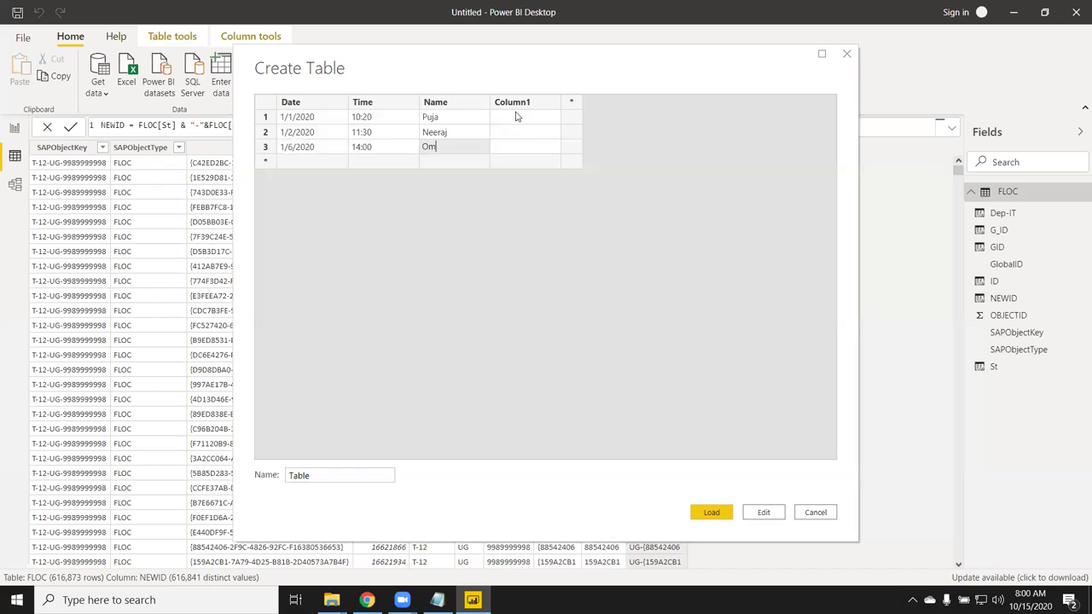
- Delete the empty extra column, name the table DD and load it
click(513, 103)
key(Delete)
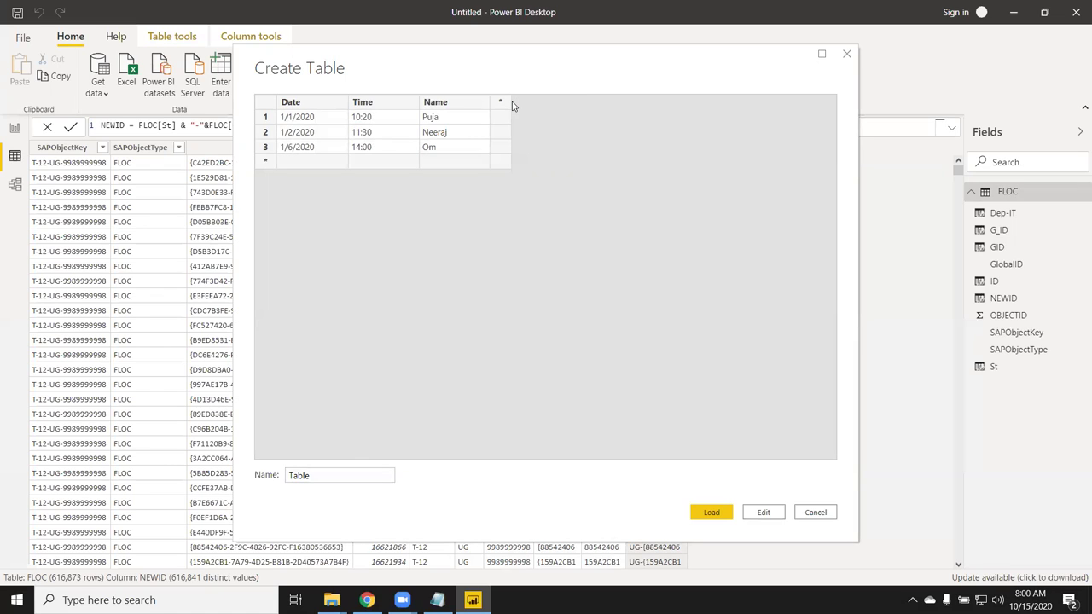
click(316, 478)
double_click(317, 478)
text(Emp)
click(712, 512)
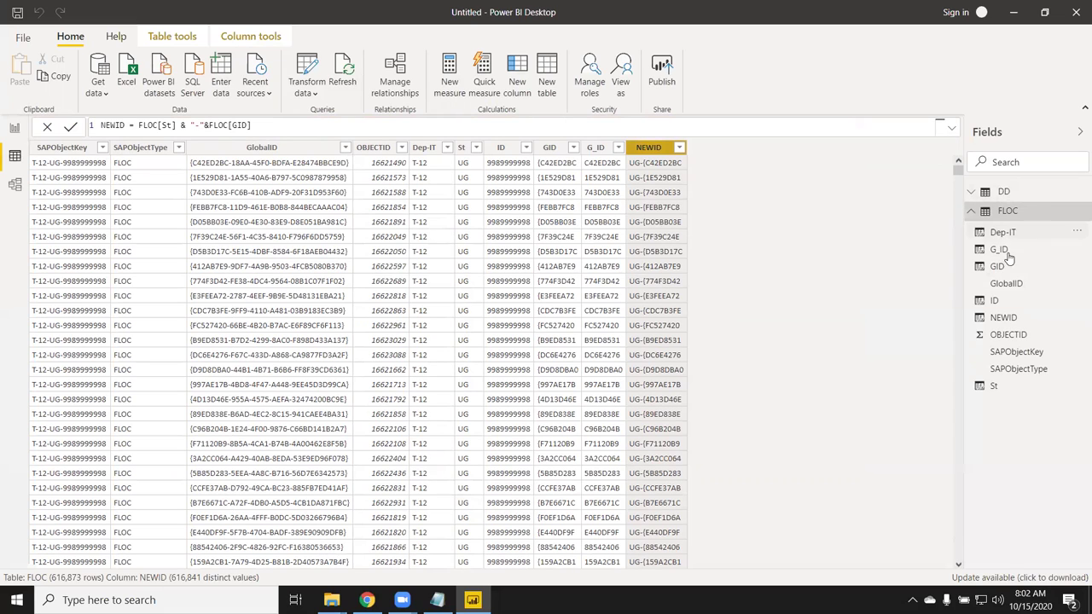
- Collapse FLOC, show the DD table and add a new calculated column to it
click(971, 211)
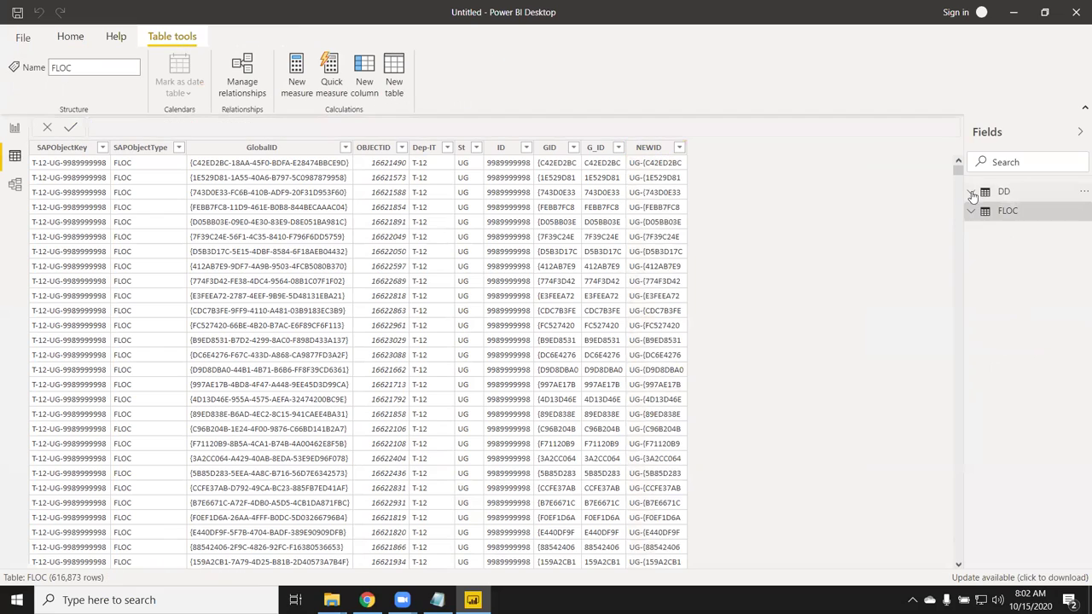
click(1000, 195)
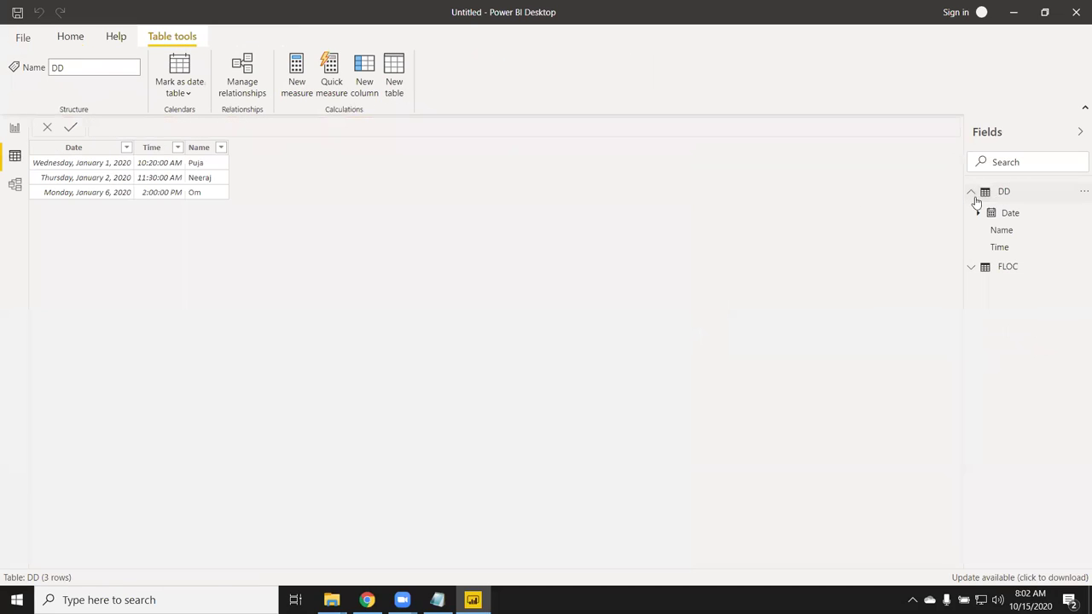
click(398, 89)
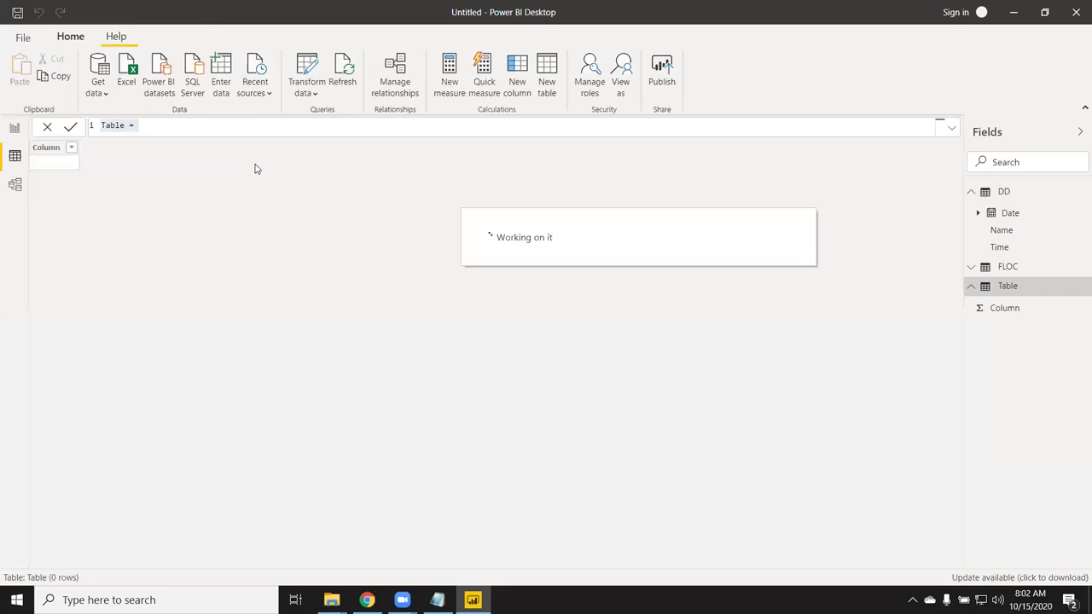
click(362, 86)
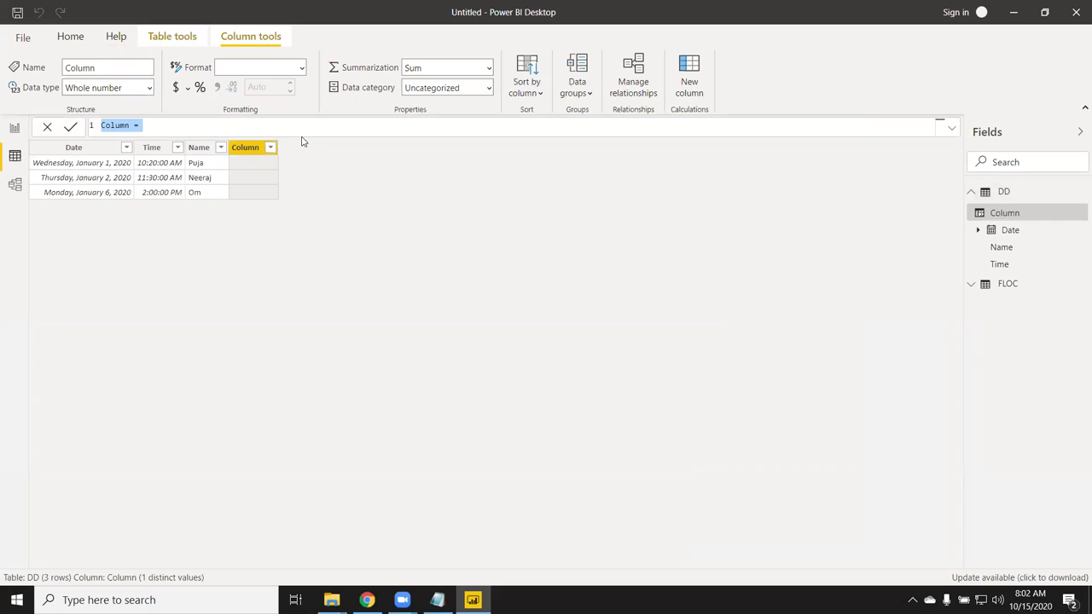
- Define the column ND = DD[Name] & DD[Date] to join each name with its date
double_click(111, 127)
text(ND)
click(156, 125)
text(DD[Name] &)
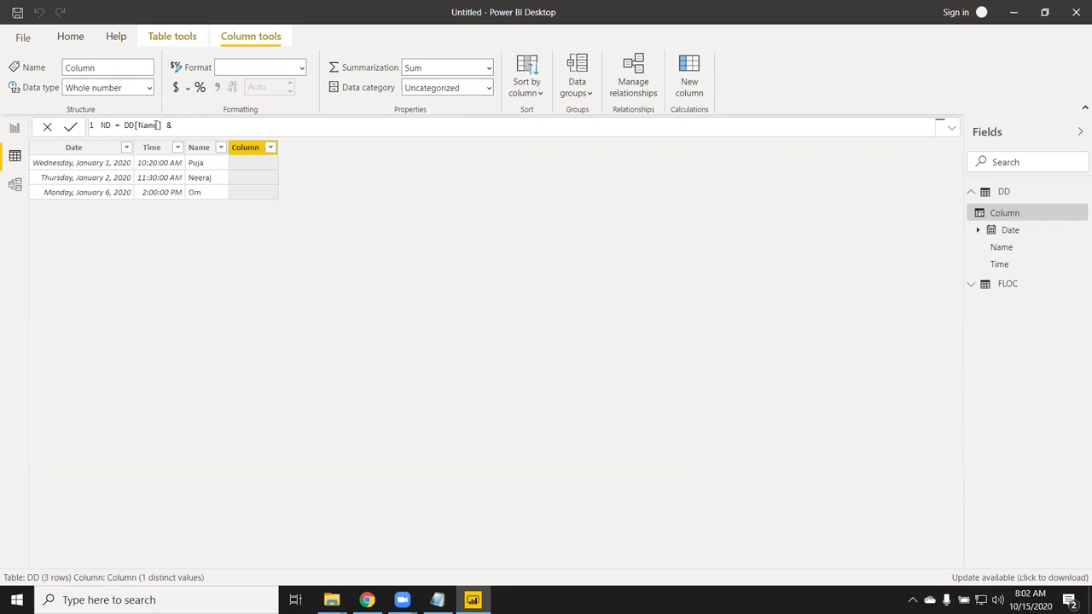
text(date)
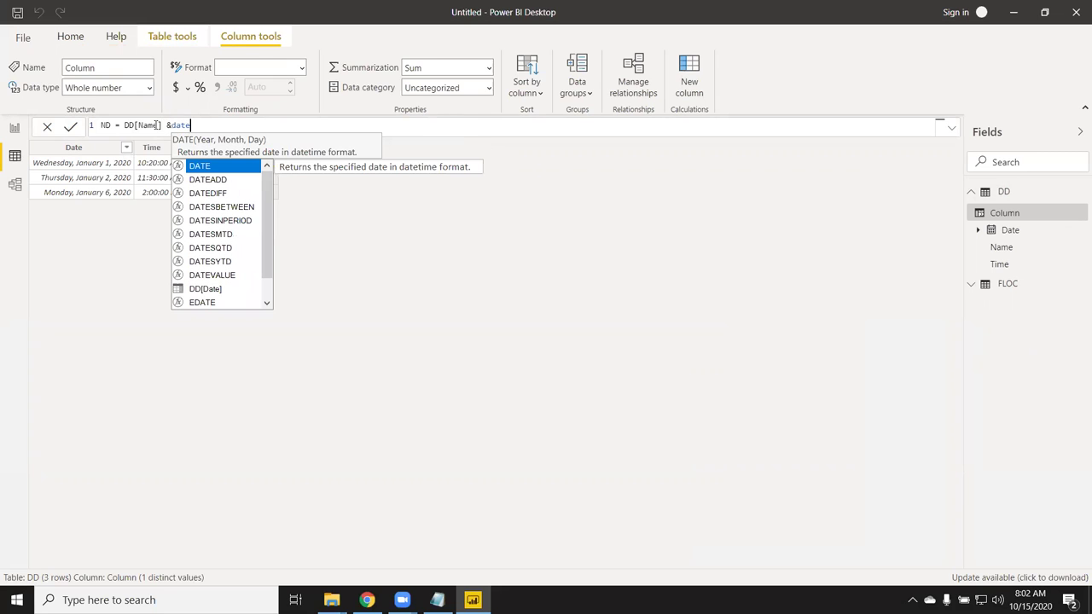
key(Down)
key(Down)
key(Down)
key(Down)
key(Down)
key(Down)
key(Down)
key(Tab)
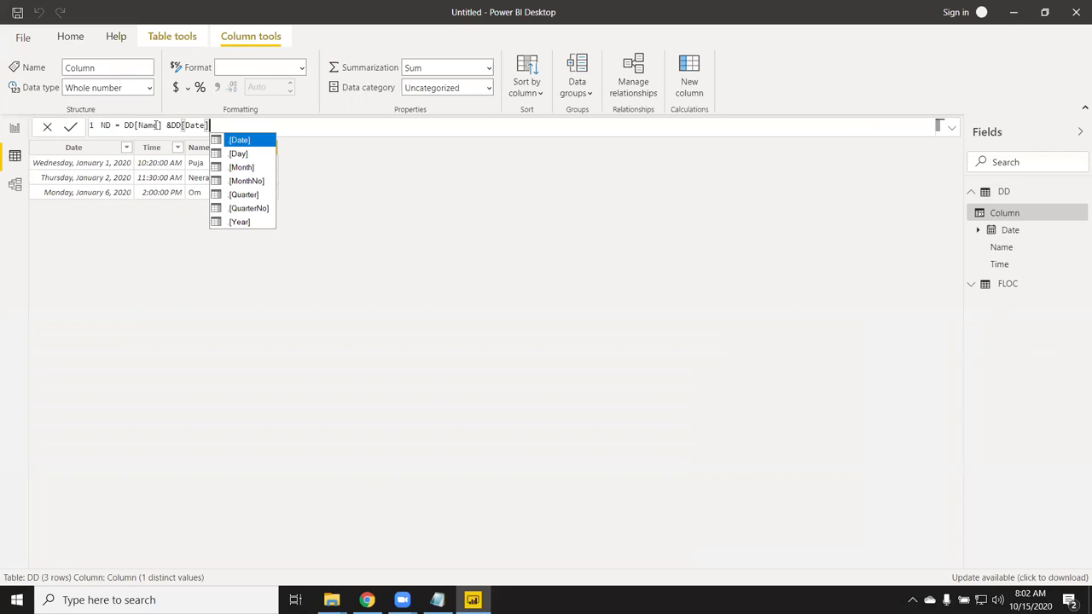
key(Tab)
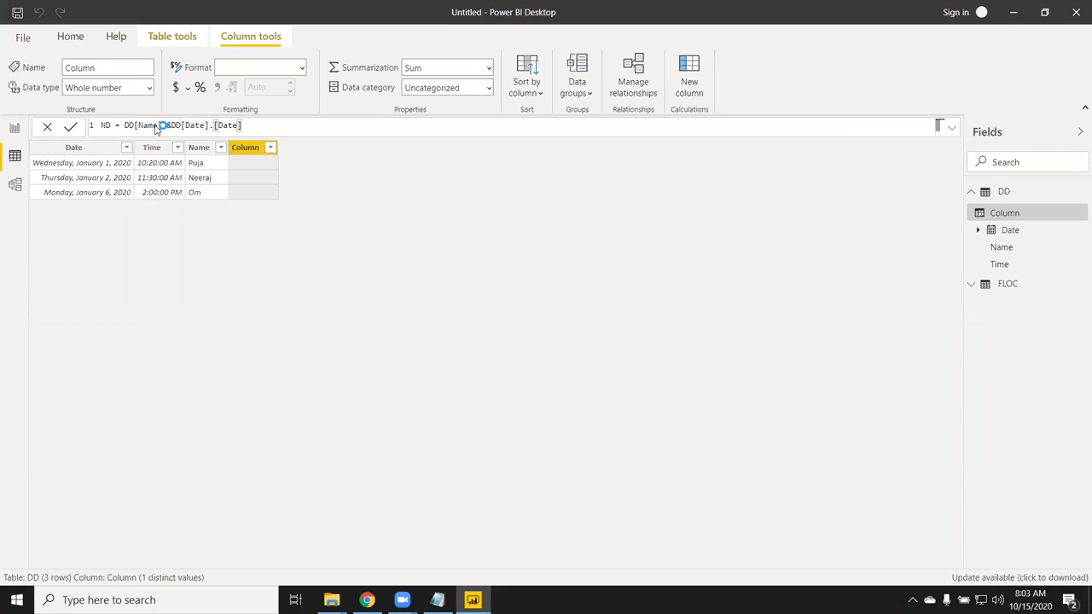
key(Return)
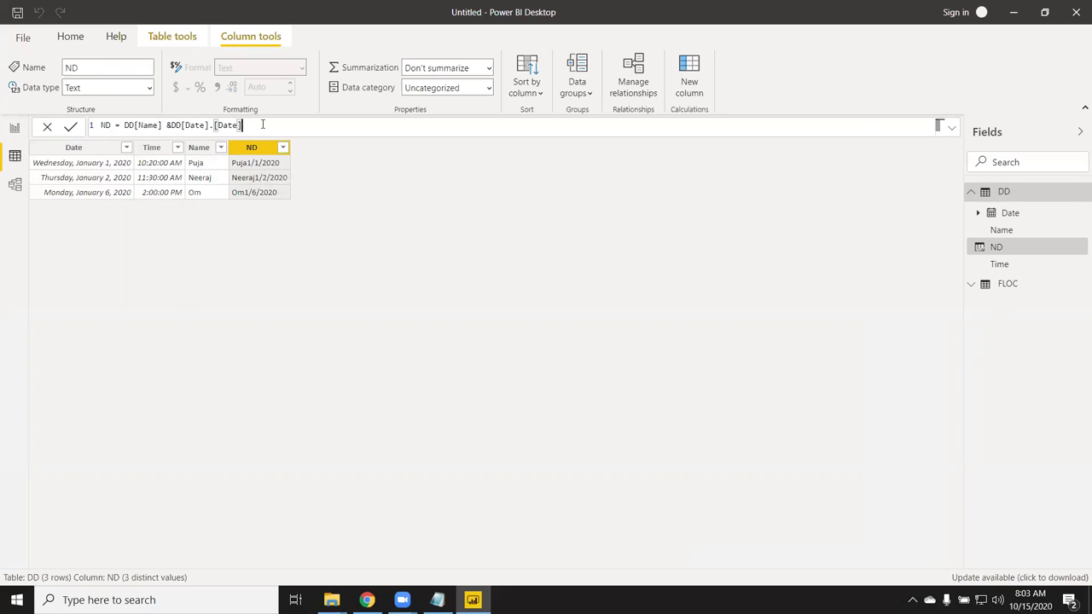
key(BackSpace)
key(BackSpace)
key(BackSpace)
key(BackSpace)
key(BackSpace)
key(BackSpace)
key(BackSpace)
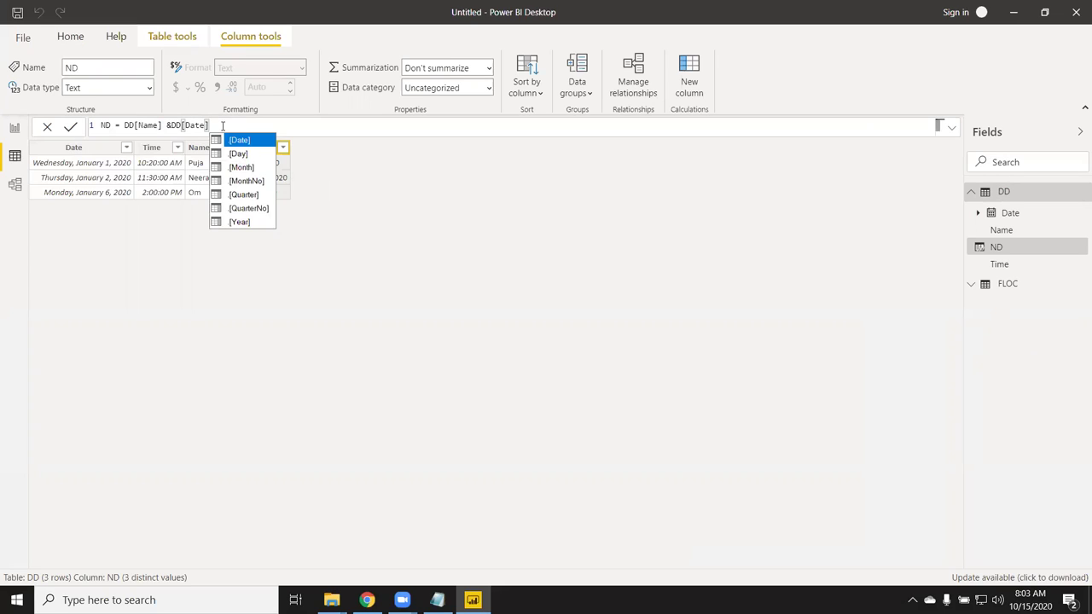
- Rewrite ND as DD[Name] & FORMAT(DD[Date], "-MMM-YY") for name-month-year values
key(Escape)
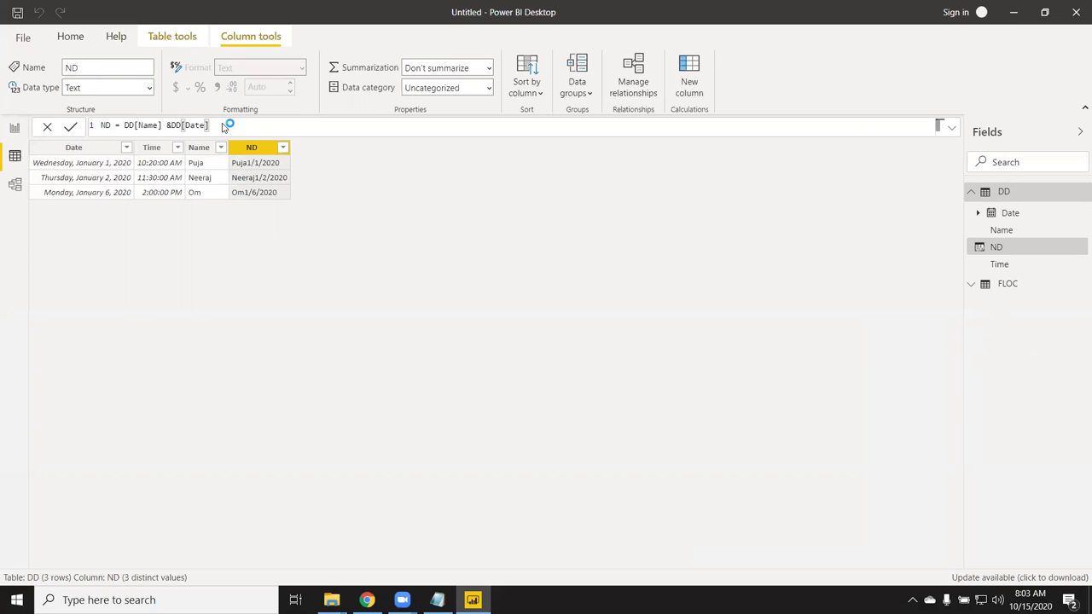
key(Return)
text(FORMAT)
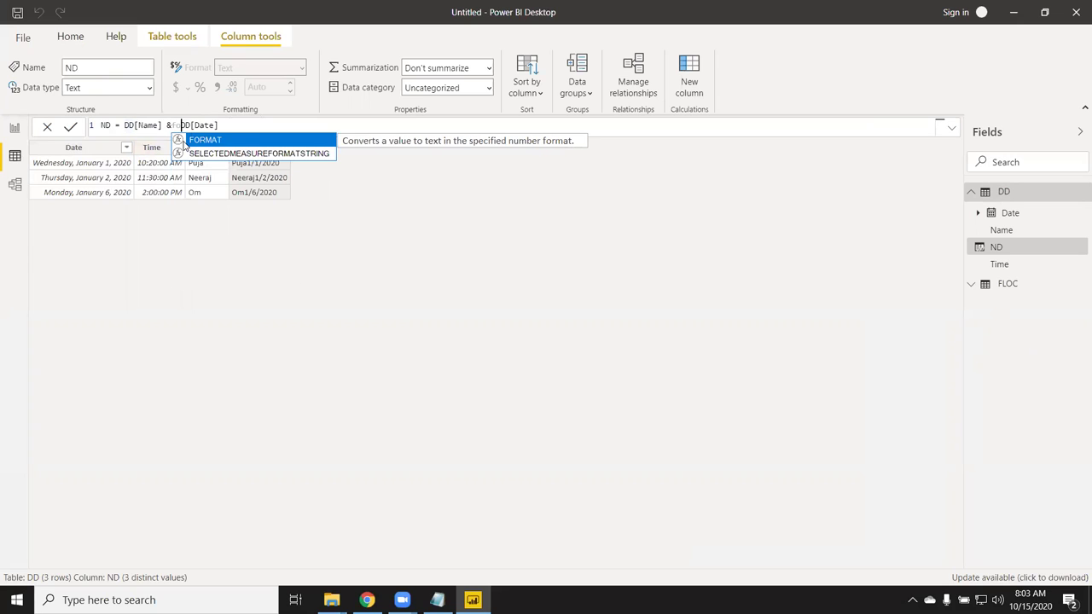
text(()
click(274, 125)
text(,)
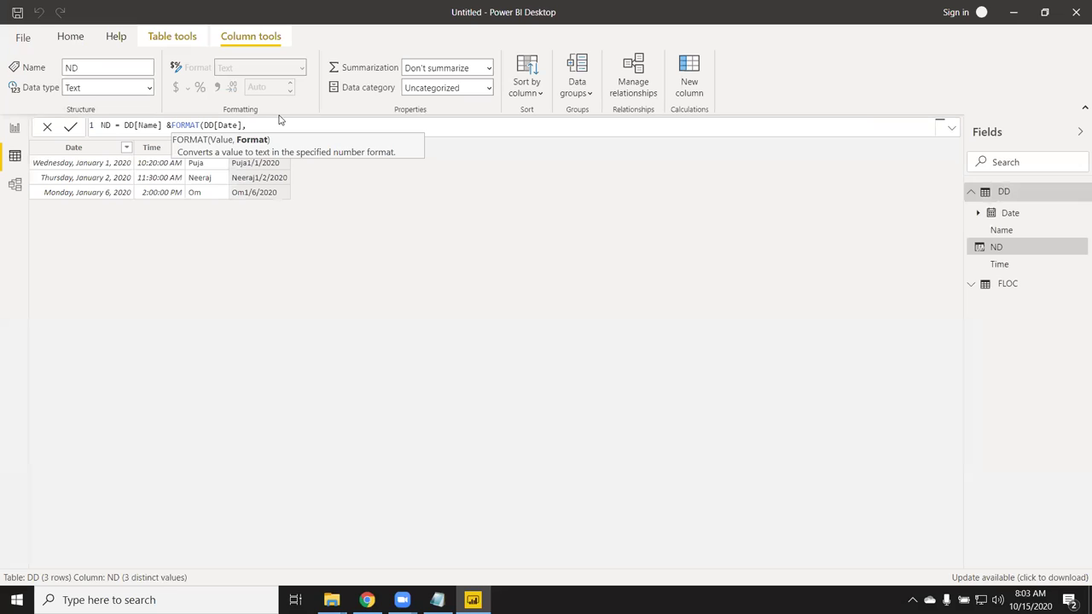
text("MMM-YY")
text())
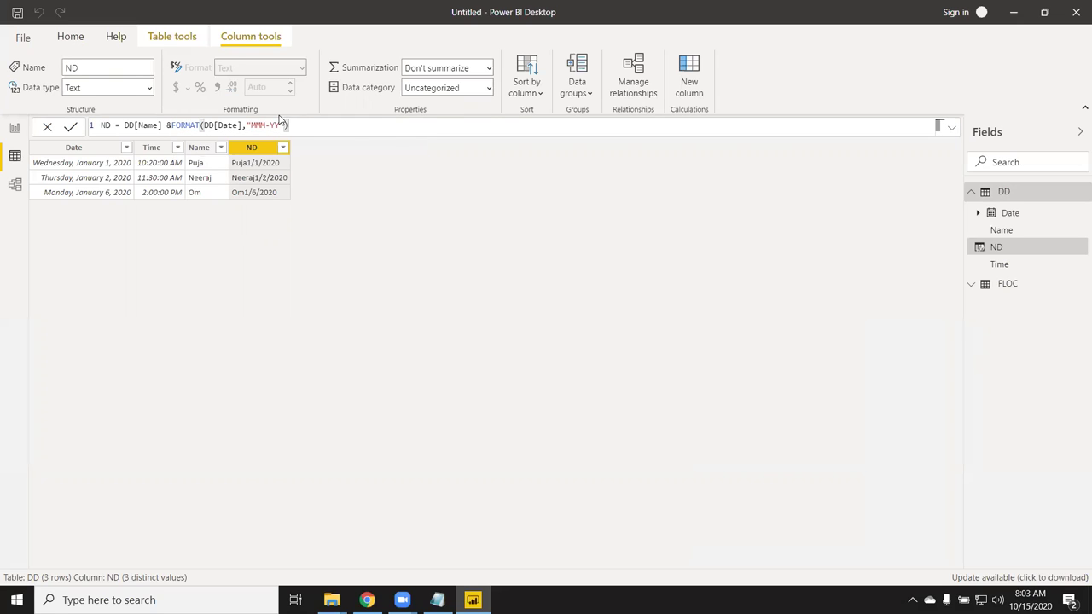
key(Return)
click(249, 126)
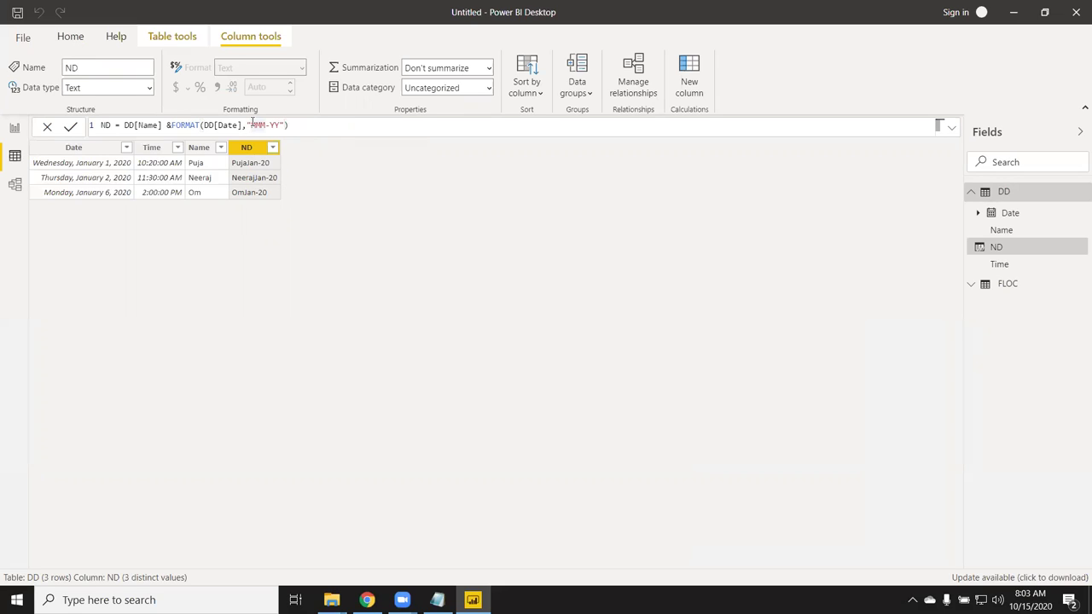
text(M-)
key(Return)
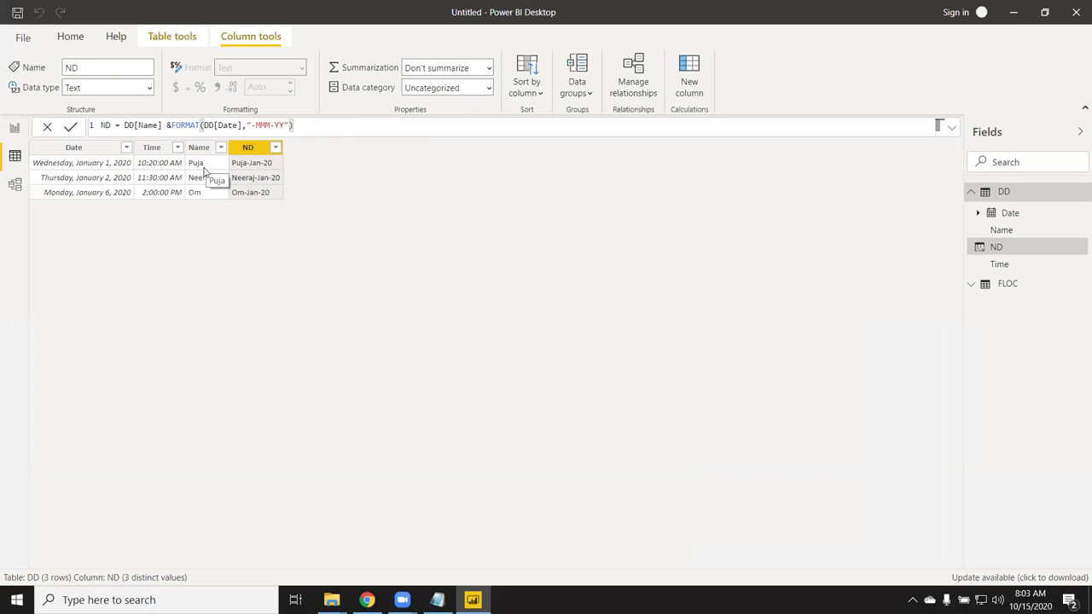
- Add a calculated column TM = DD[Time]&DD[Name] to the DD table
click(681, 101)
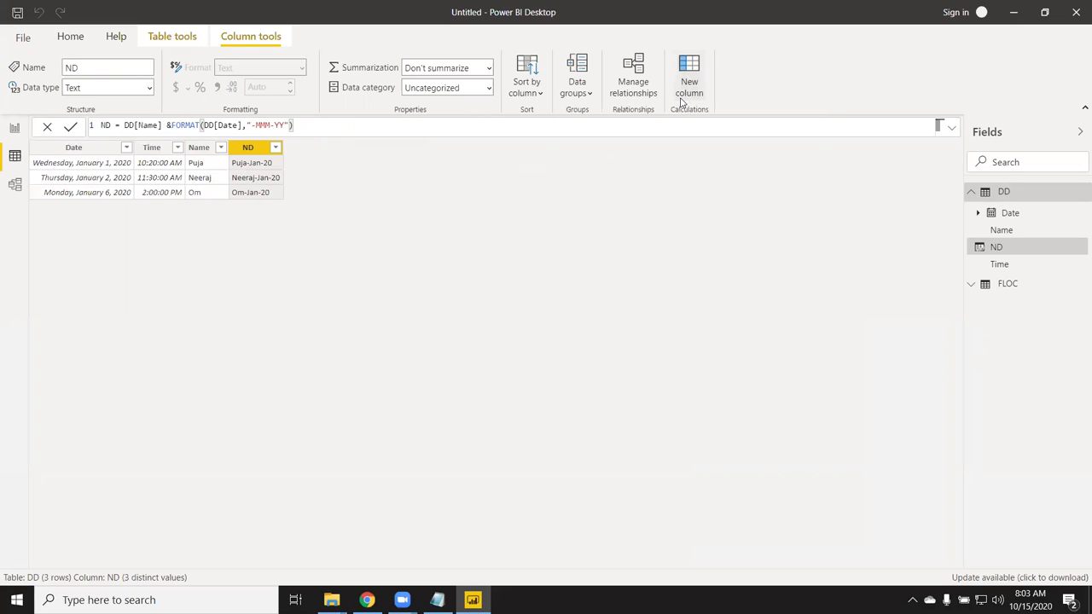
double_click(115, 124)
text(TM =)
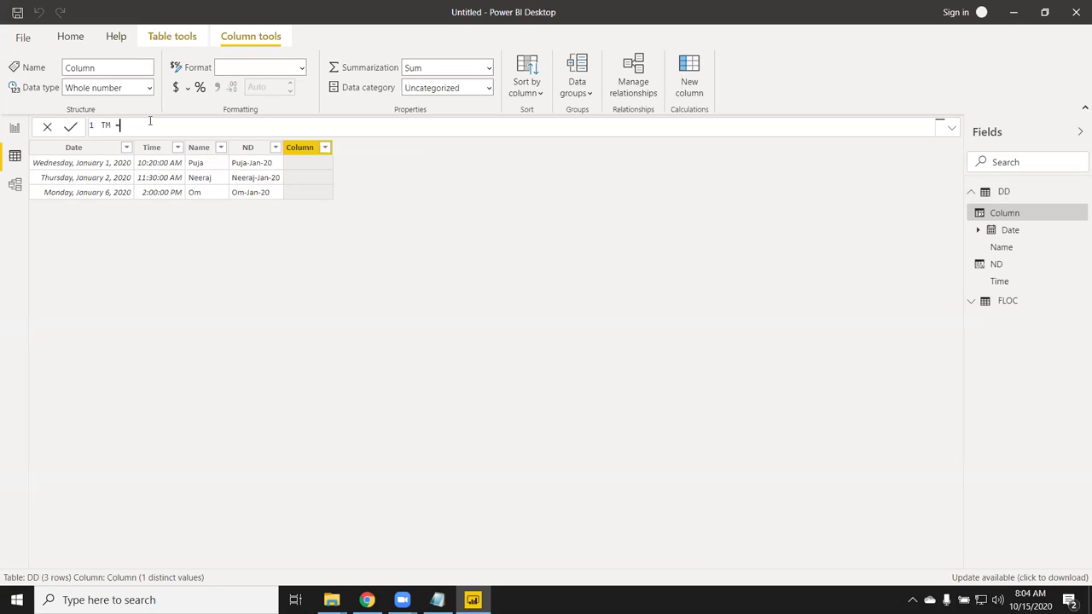
text(tim)
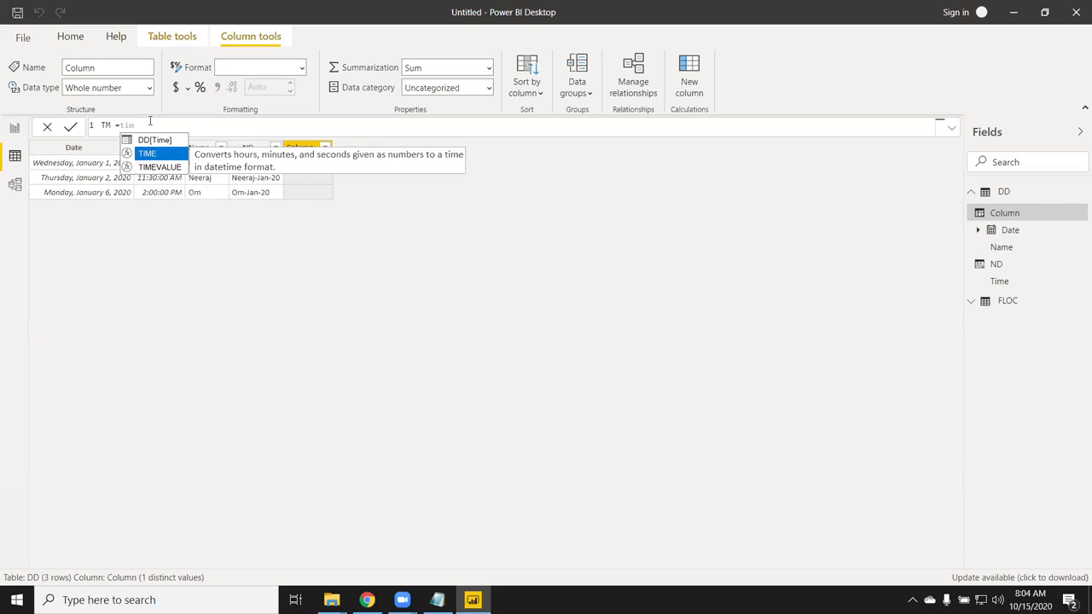
key(Tab)
key(BackSpace)
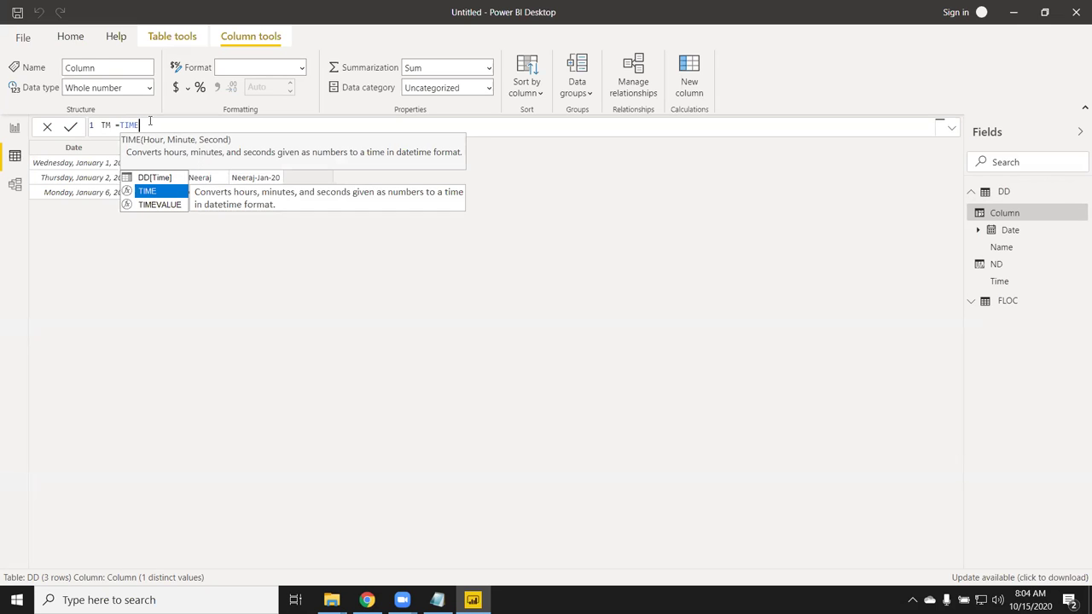
key(Up)
key(Tab)
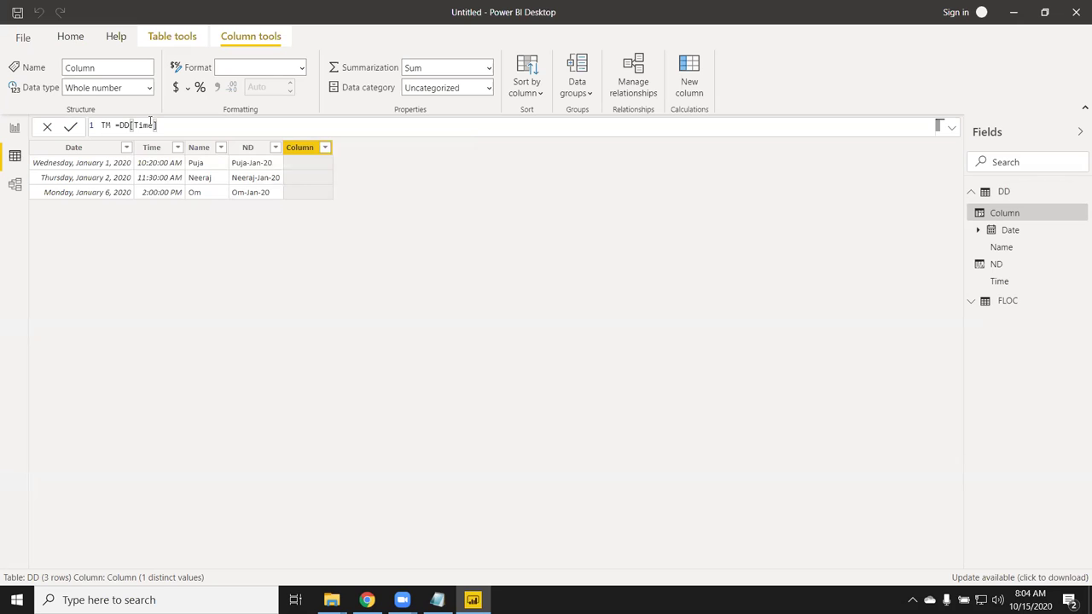
text(&)
text(na)
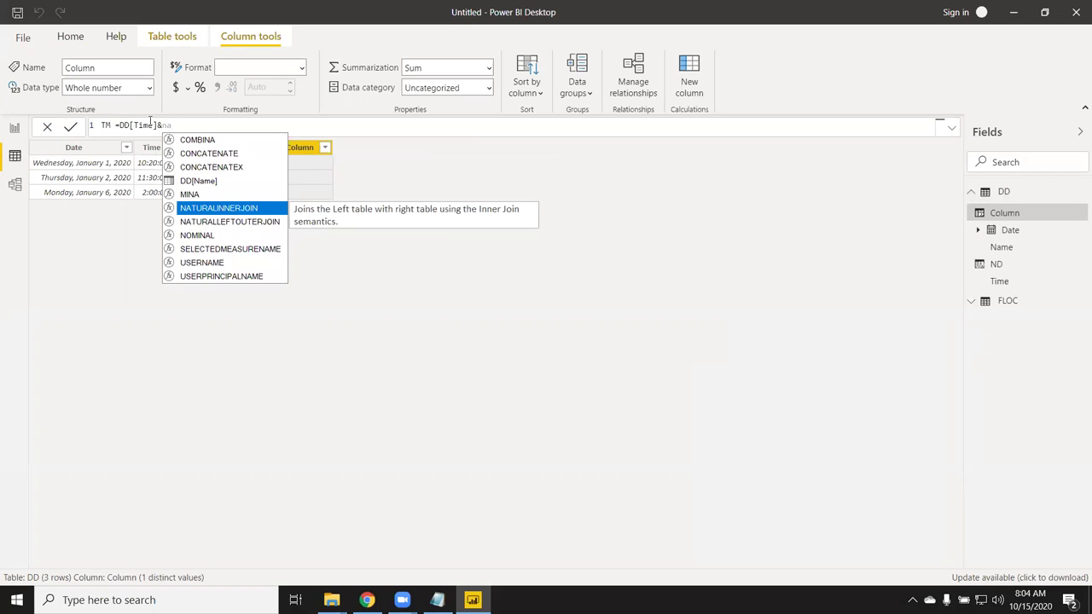
key(Up)
key(Up)
key(Tab)
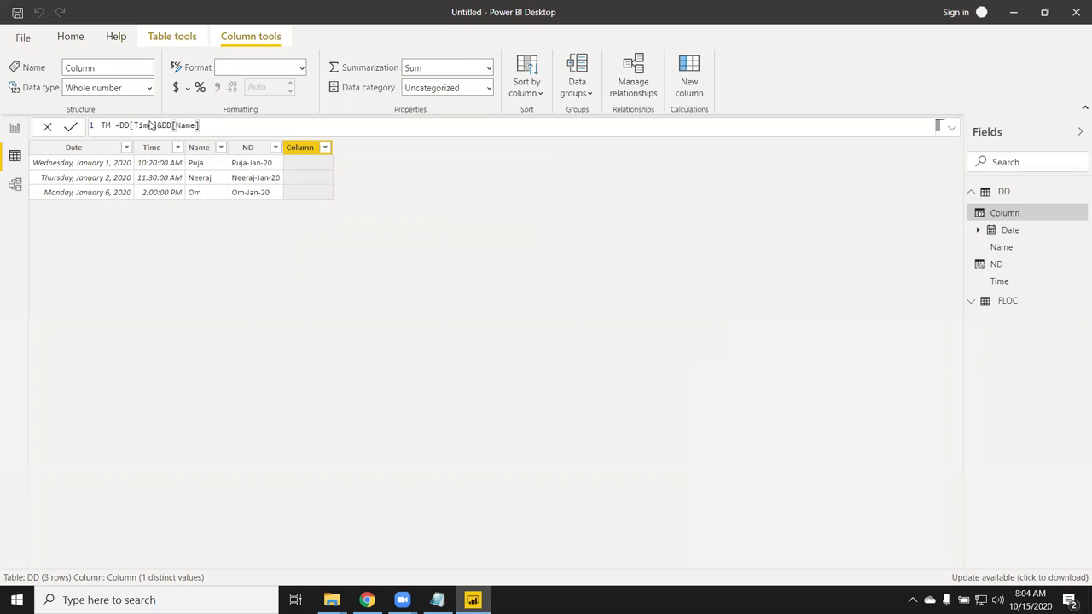
key(Return)
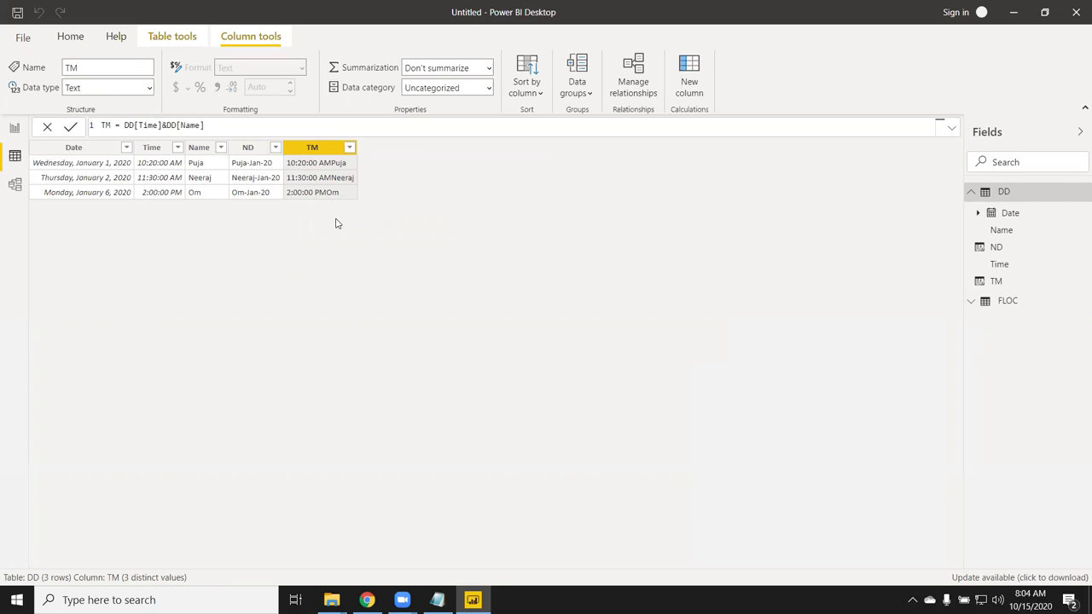
- Change TM to FORMAT(DD[Time],"HH:MM ")&DD[Name] so values read like 10:20 Puja
click(125, 126)
text(fo)
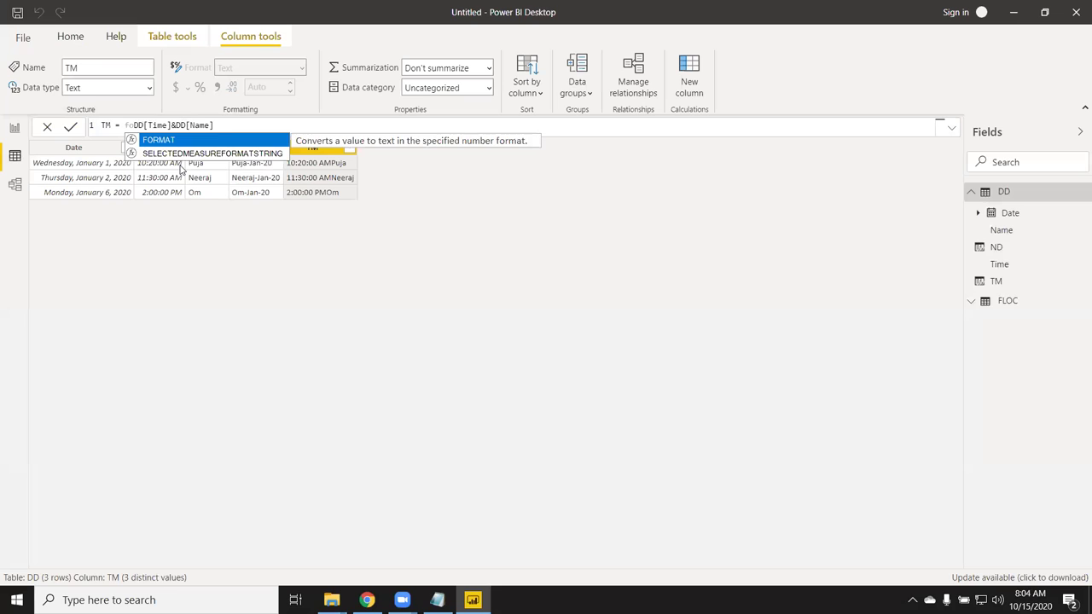
key(Tab)
key(Right)
key(Right)
key(Right)
key(Right)
key(Right)
key(Right)
key(Right)
key(Right)
text(,")
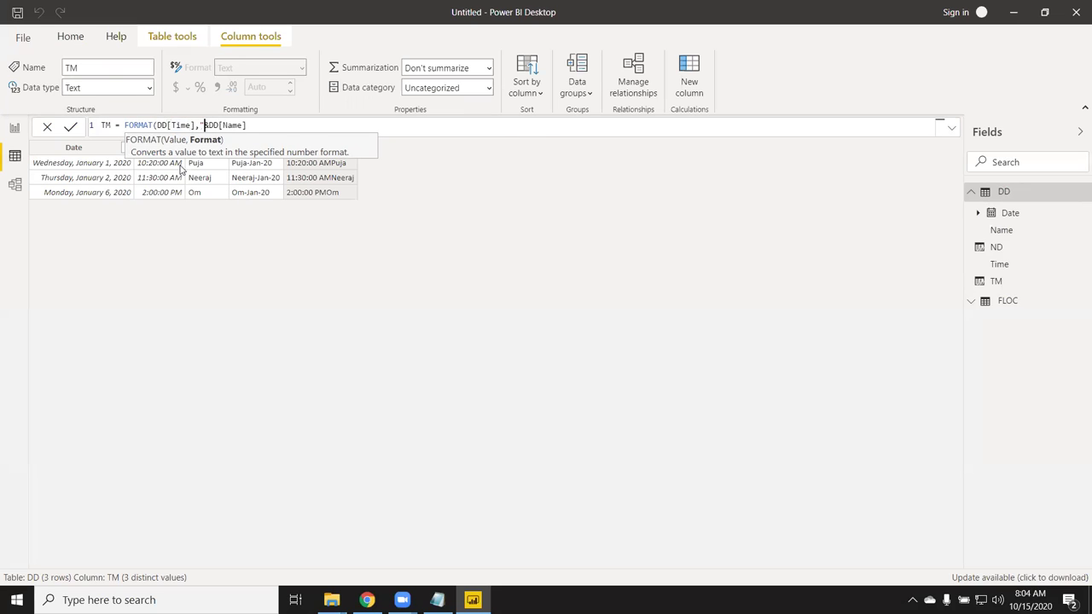
text(HH:MM")
text())
key(Return)
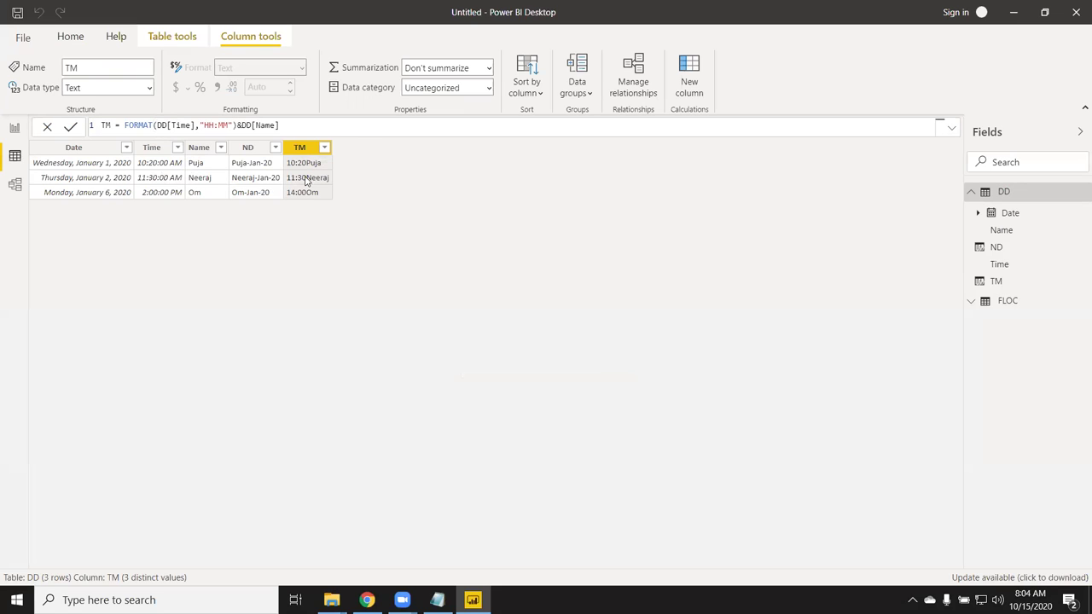
click(228, 125)
key(Return)
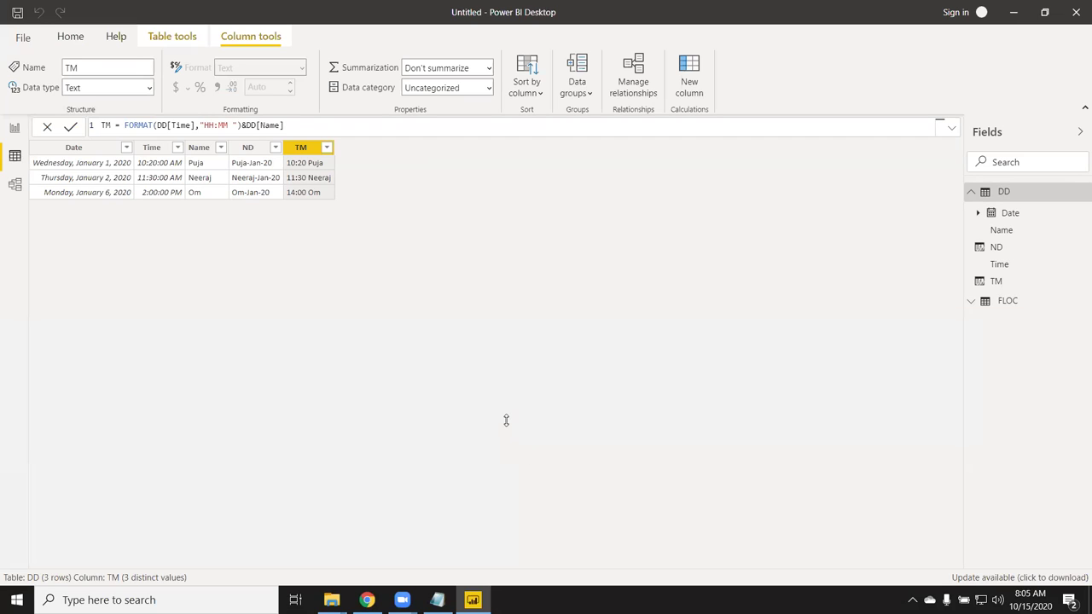
- Close Power BI Desktop and discard the unsaved changes
click(1076, 19)
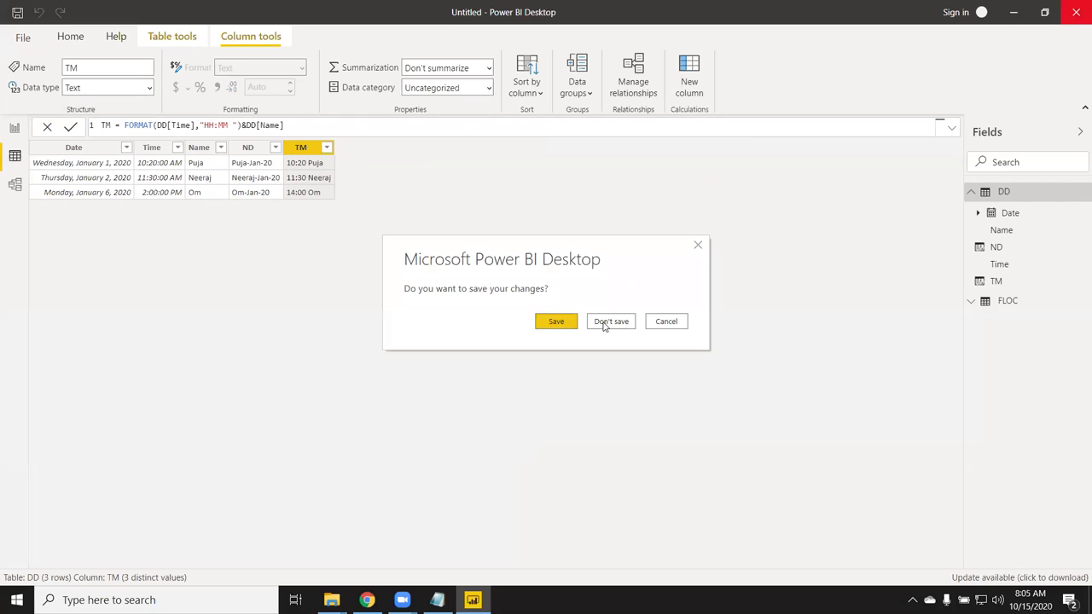
click(610, 331)
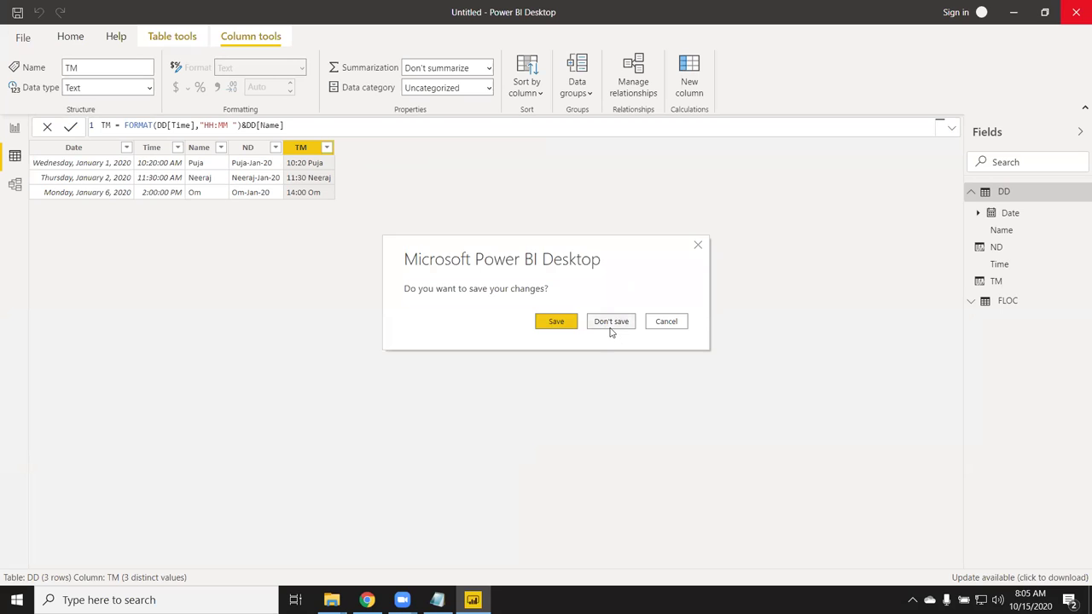